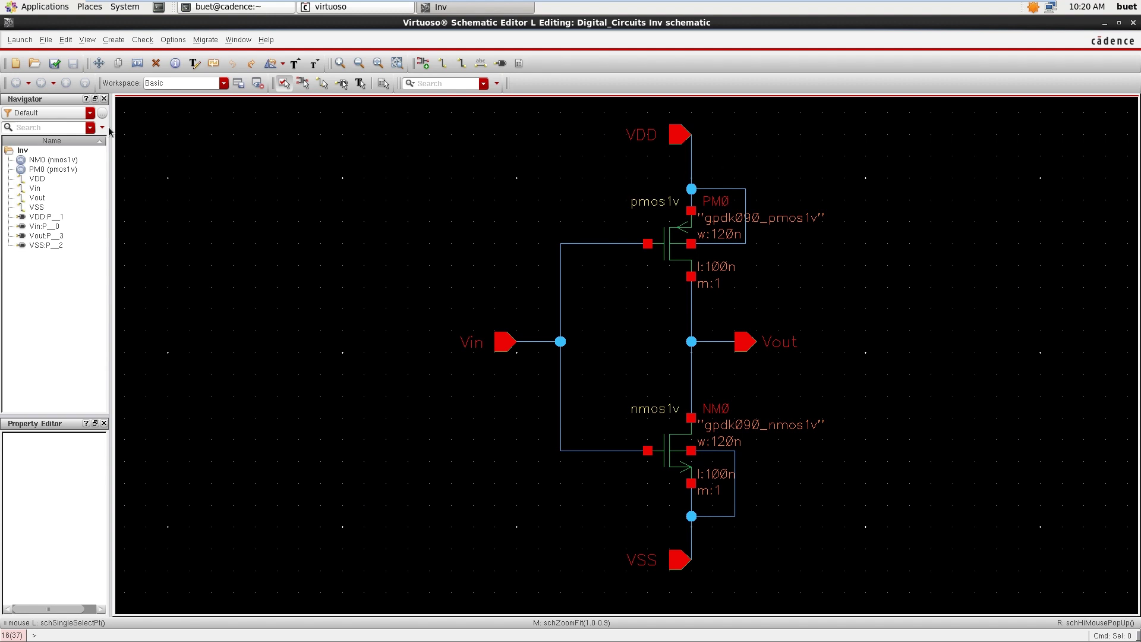
Step: Create a new layout view for the Inv cell in Layout XL with automatic configuration and maximize the layout window
left_click(17, 40)
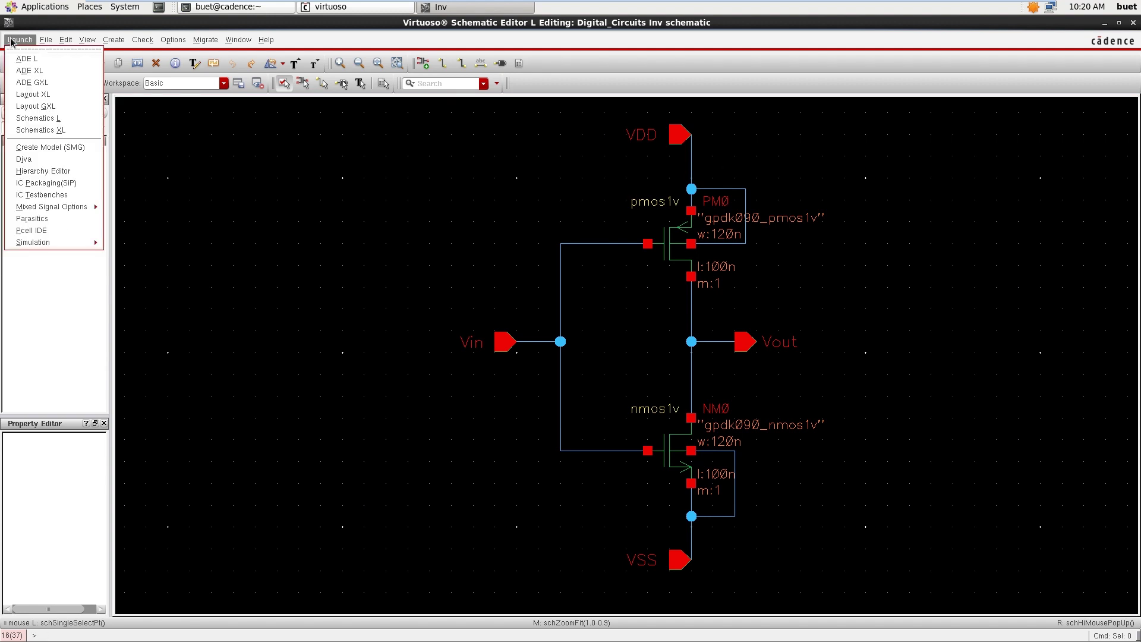
left_click(25, 94)
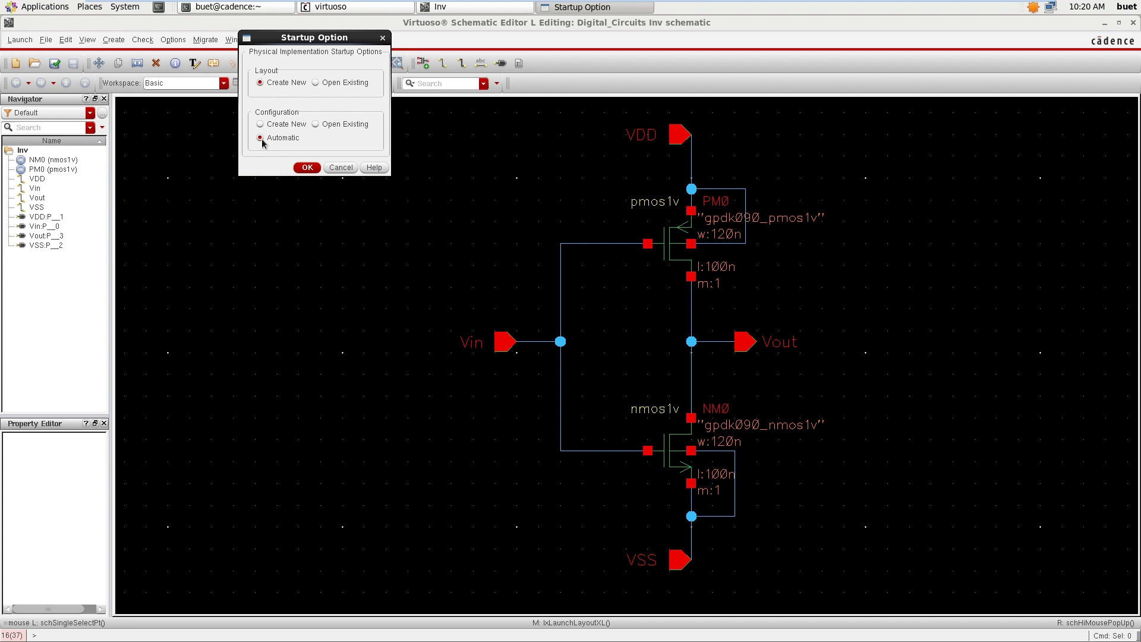
left_click(310, 169)
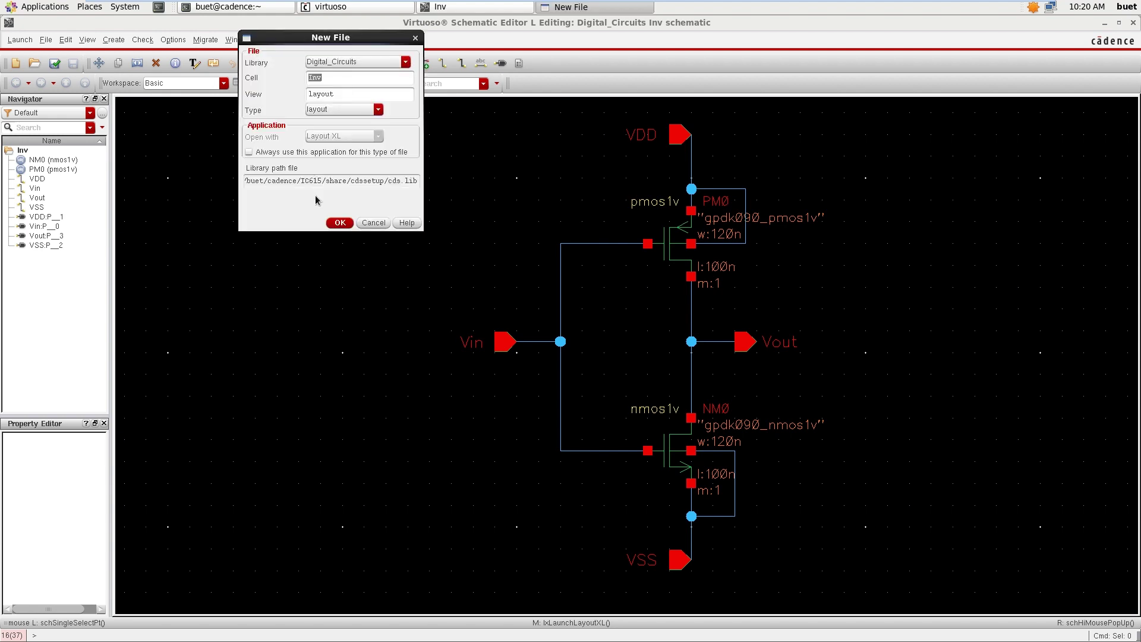
left_click(337, 224)
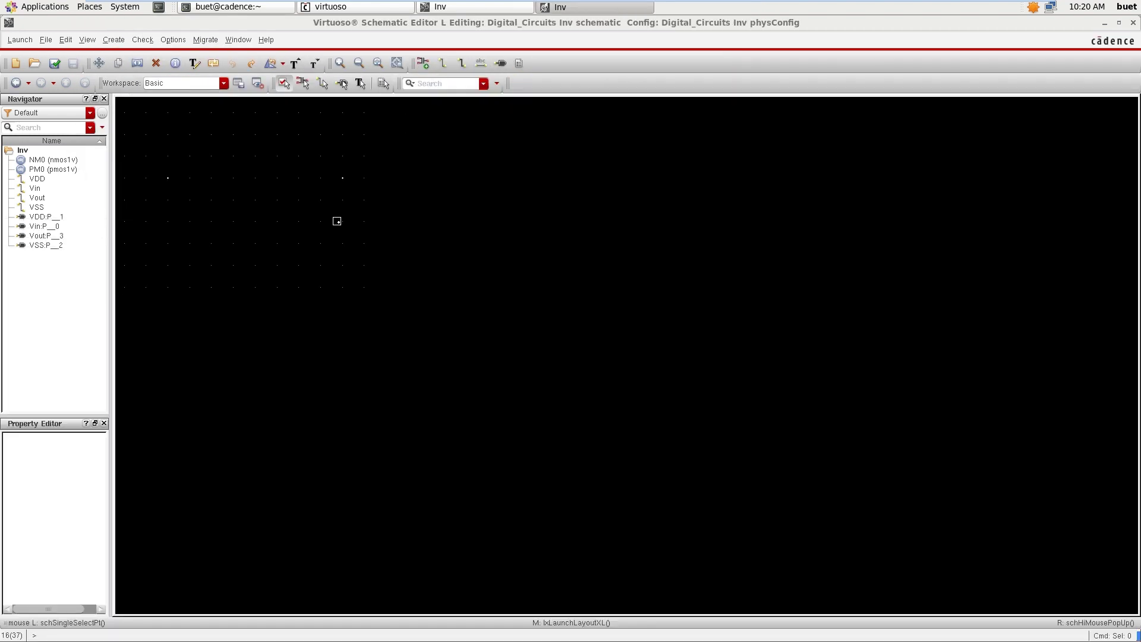
left_click(592, 8)
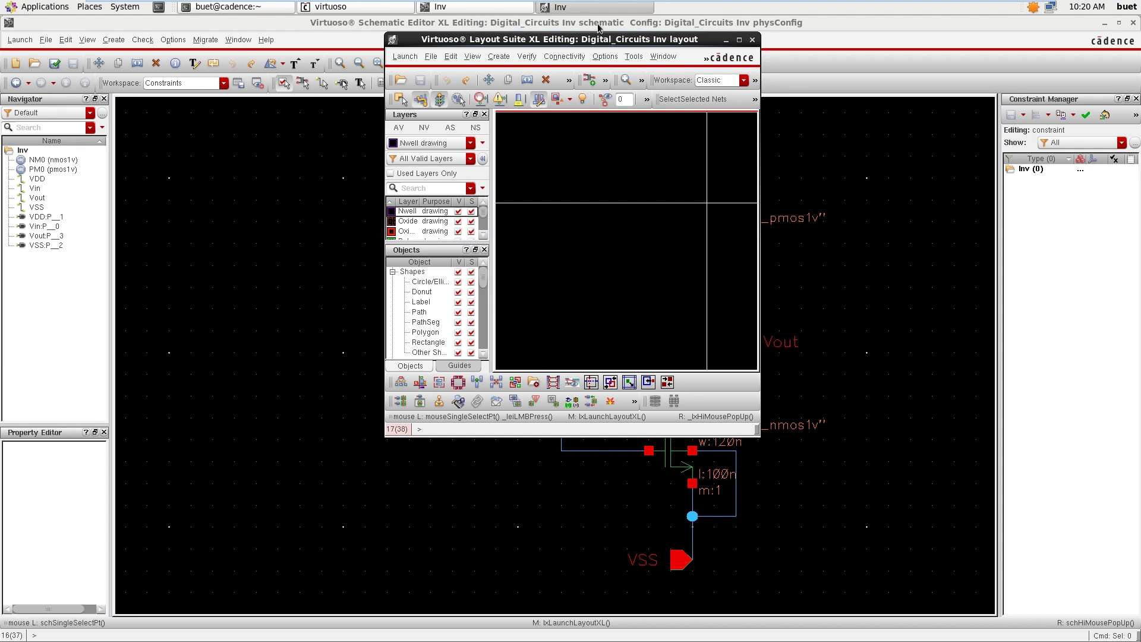
left_click(739, 40)
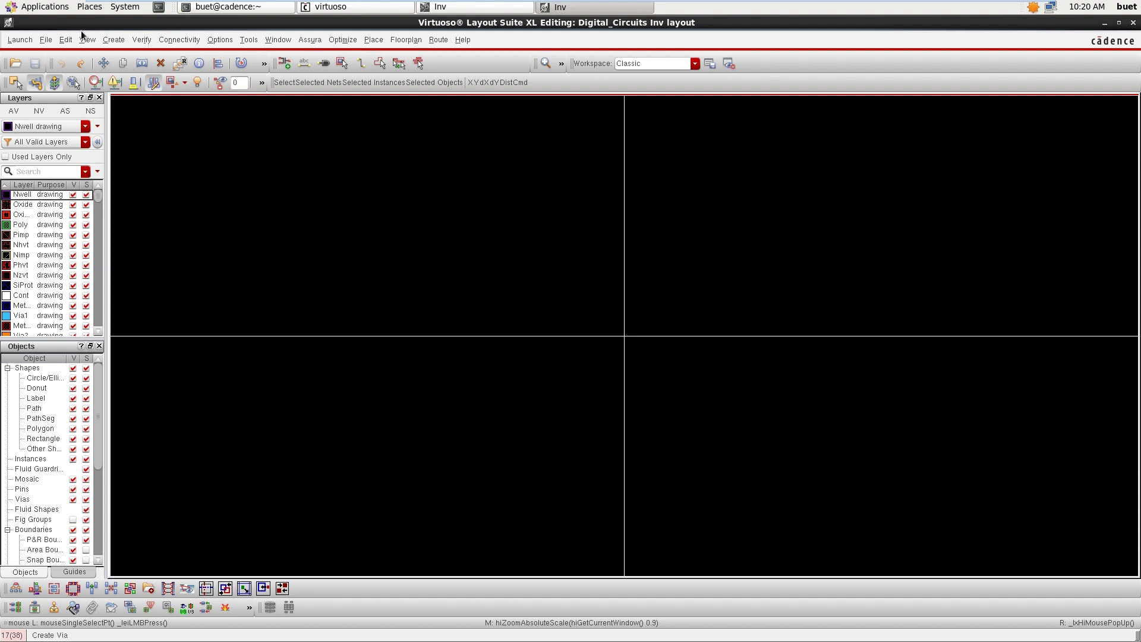
Step: Start generating the layout with all elements from source and set the VDD pin's layer to Metal1 drawing
left_click(111, 40)
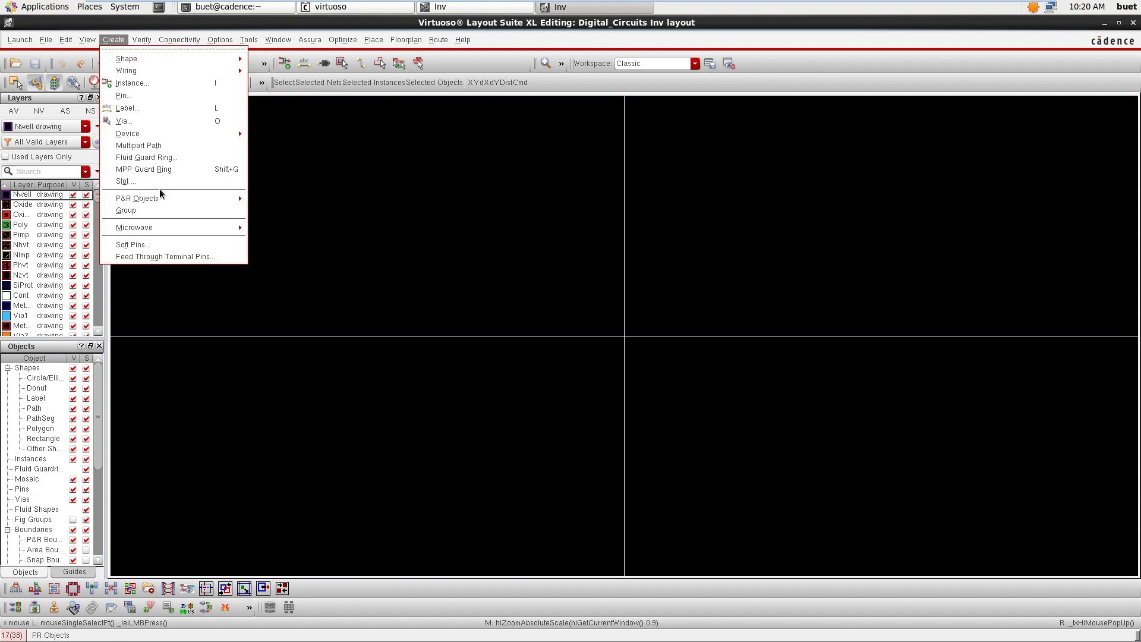
left_click(180, 42)
left_click(179, 42)
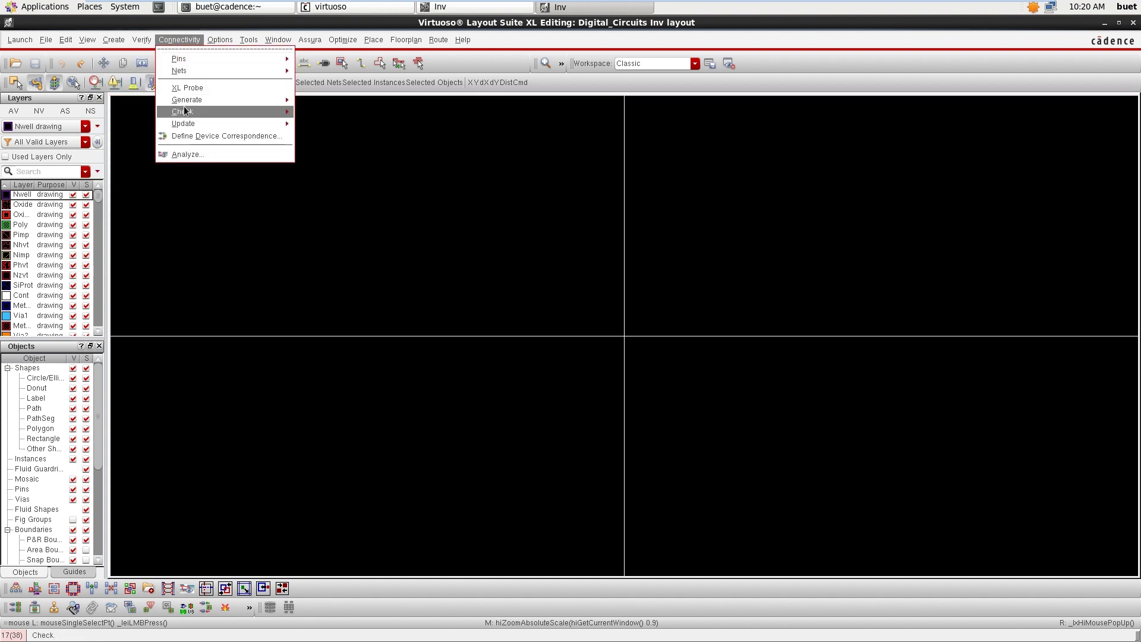
mouse_move(192, 103)
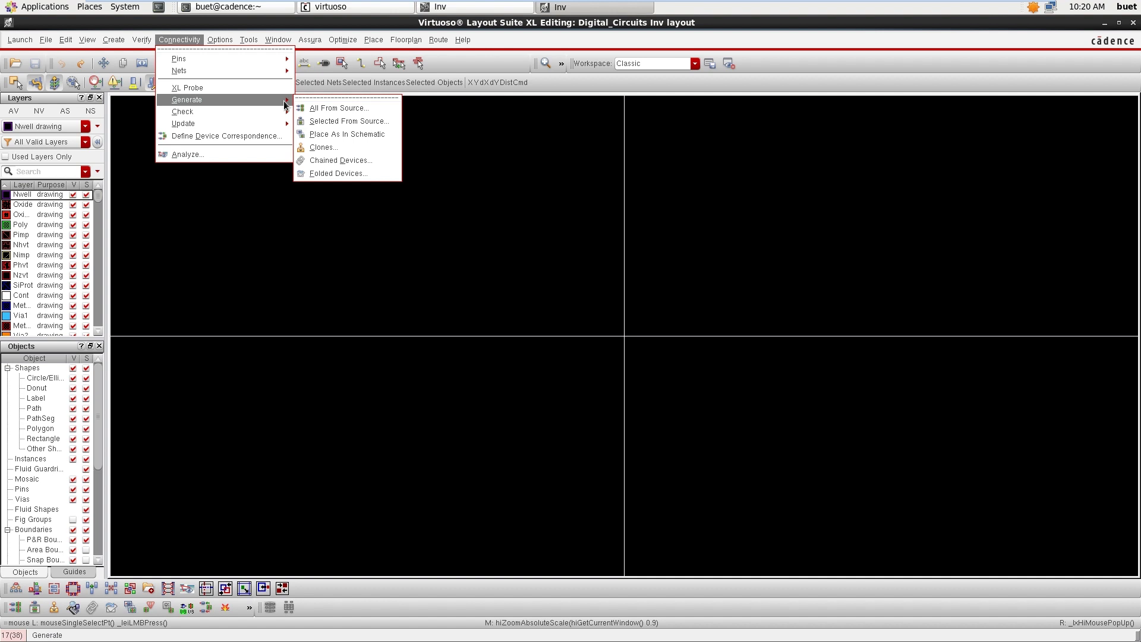
left_click(314, 105)
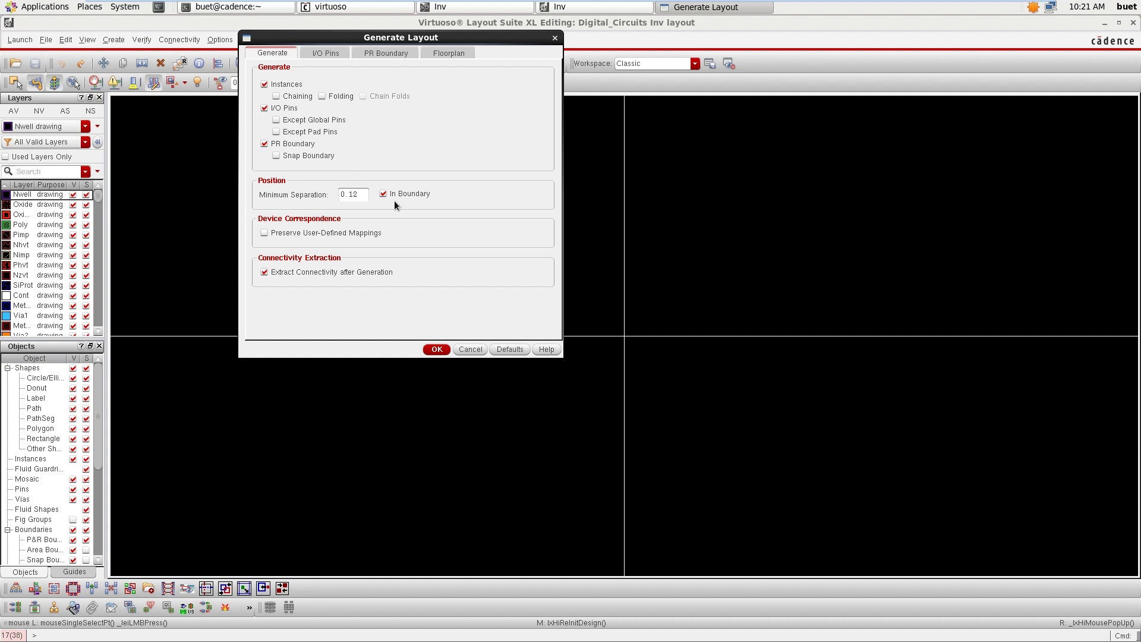
left_click(326, 53)
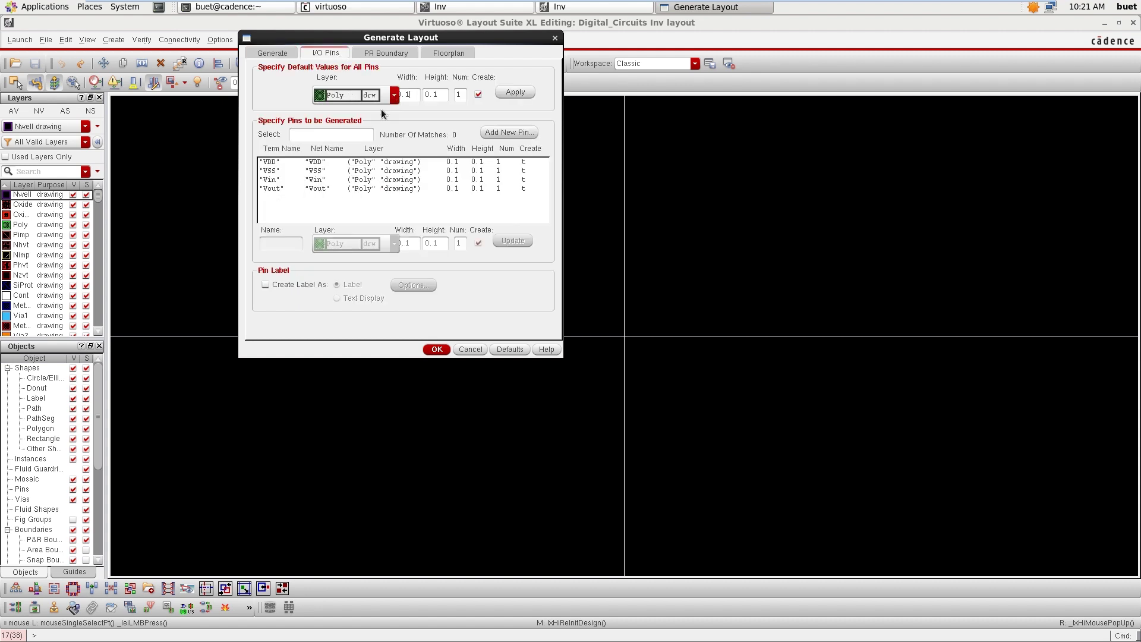
left_click(302, 161)
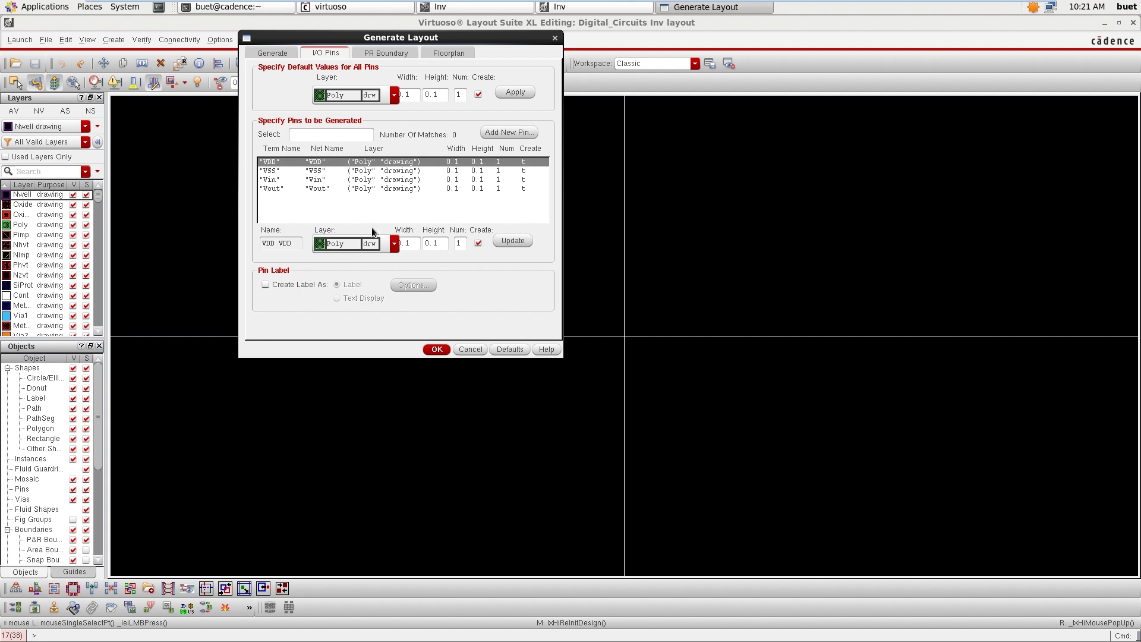
left_click(365, 244)
left_click(349, 277)
left_click(514, 240)
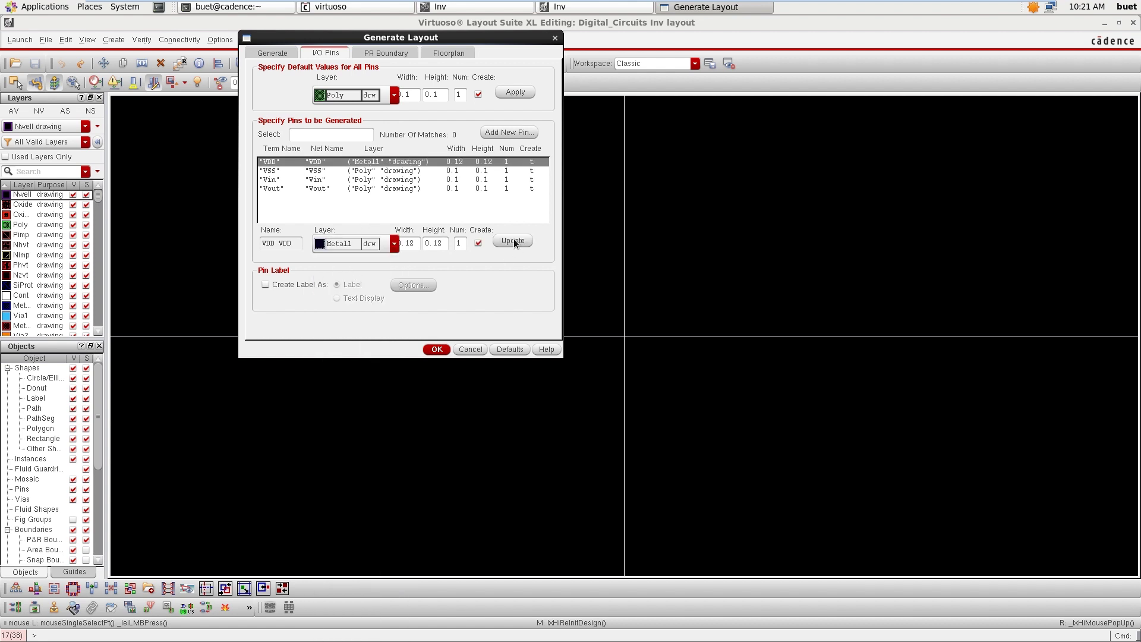
Step: Update the VSS, Vin and Vout pins to the Metal1 drawing layer
left_click(361, 170)
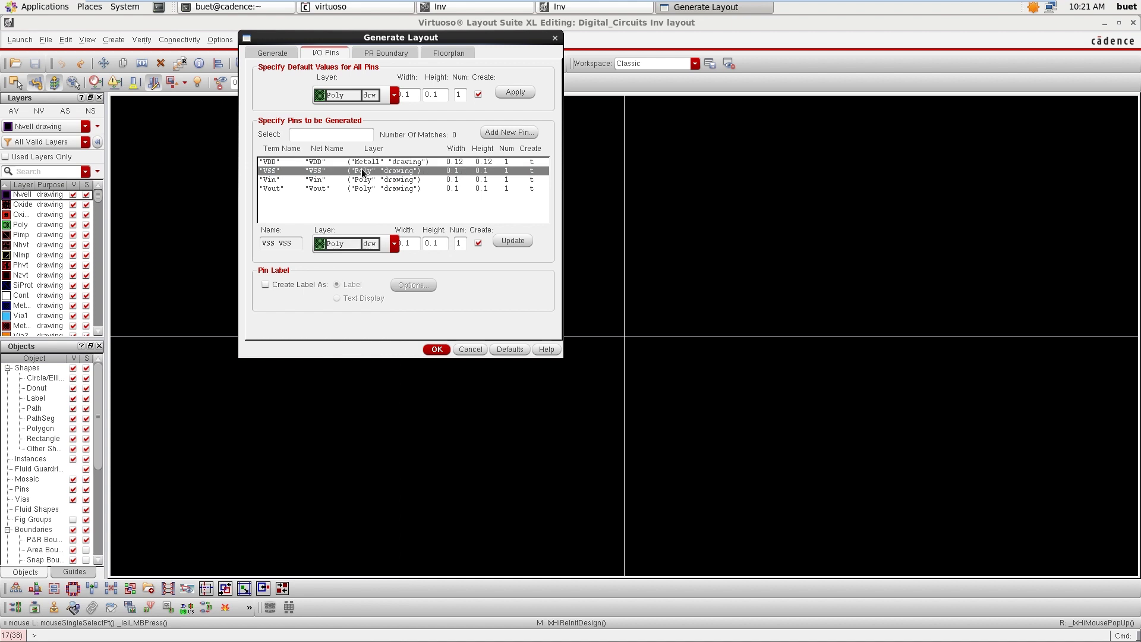
left_click(396, 247)
left_click(359, 278)
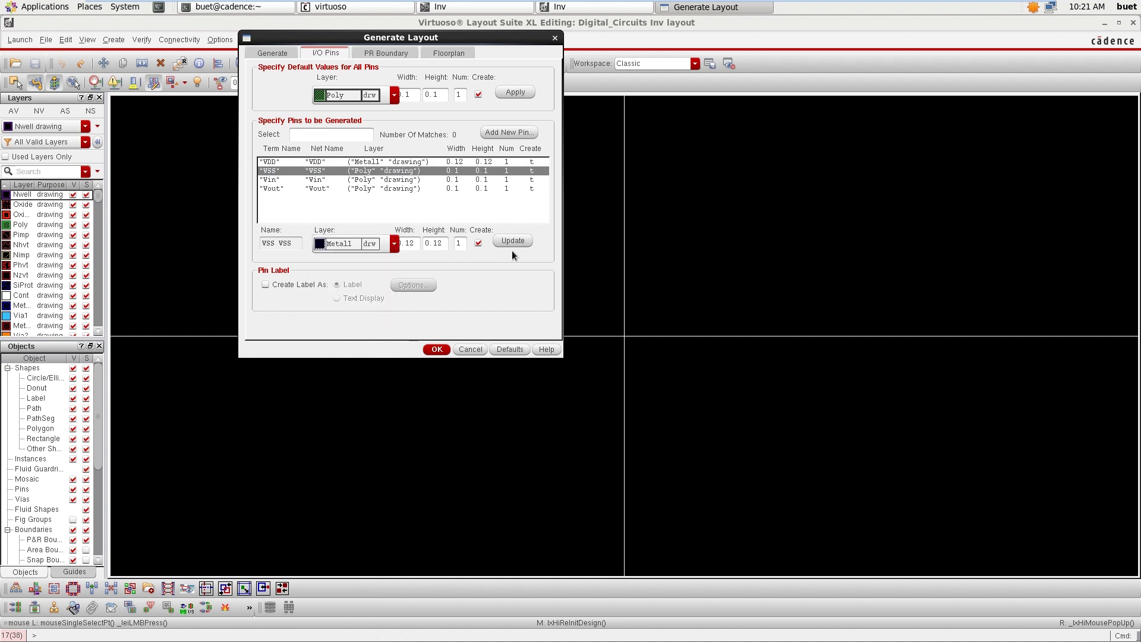
left_click(514, 241)
left_click(402, 179)
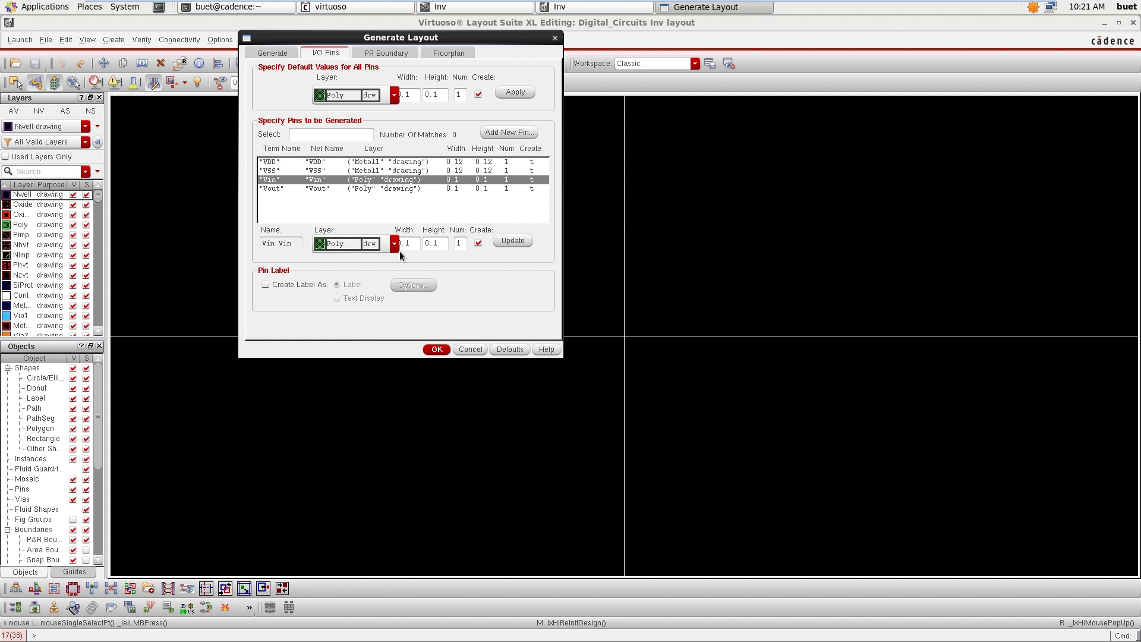
left_click(396, 246)
left_click(350, 274)
left_click(511, 240)
left_click(387, 187)
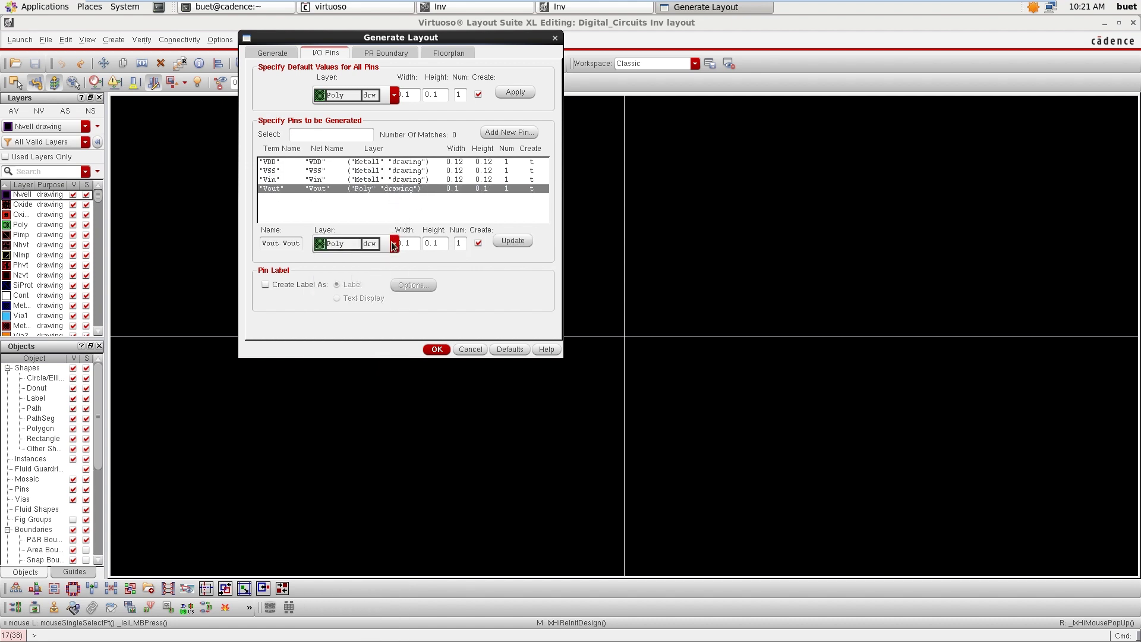
left_click(394, 246)
left_click(377, 277)
left_click(498, 241)
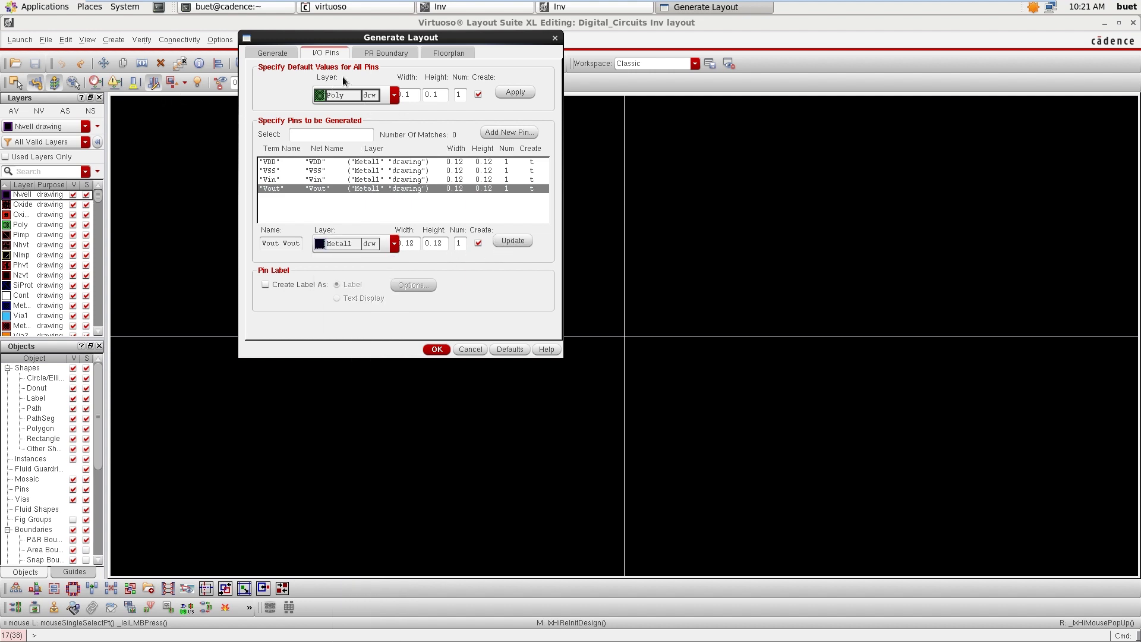
Step: Apply Metal1 drawing as the default layer for all pins
left_click(394, 95)
left_click(375, 128)
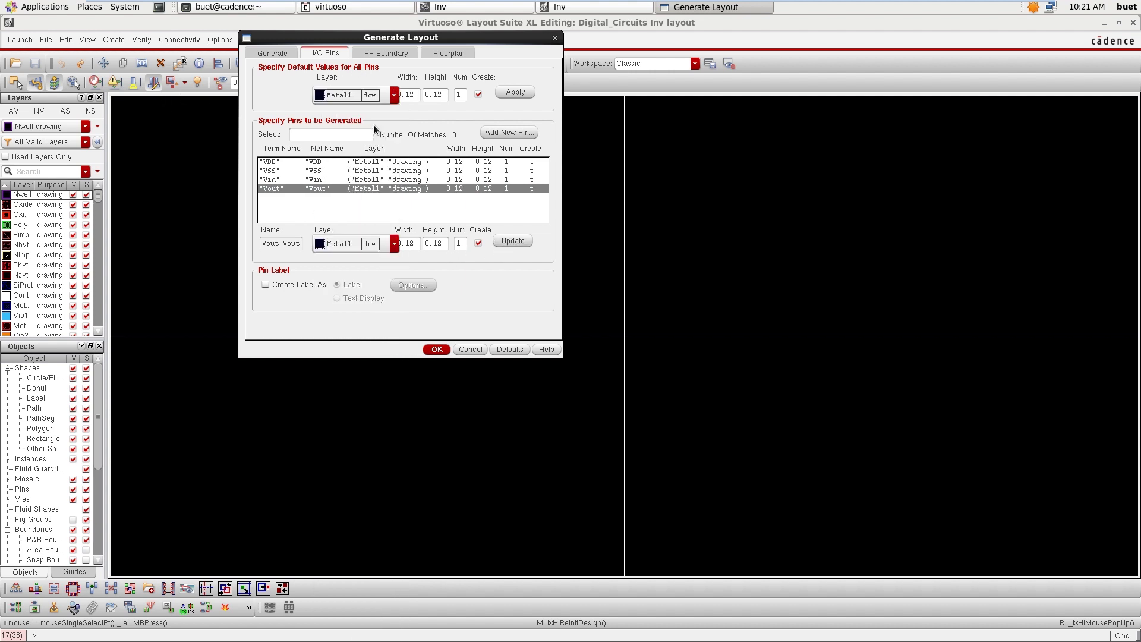
left_click(527, 94)
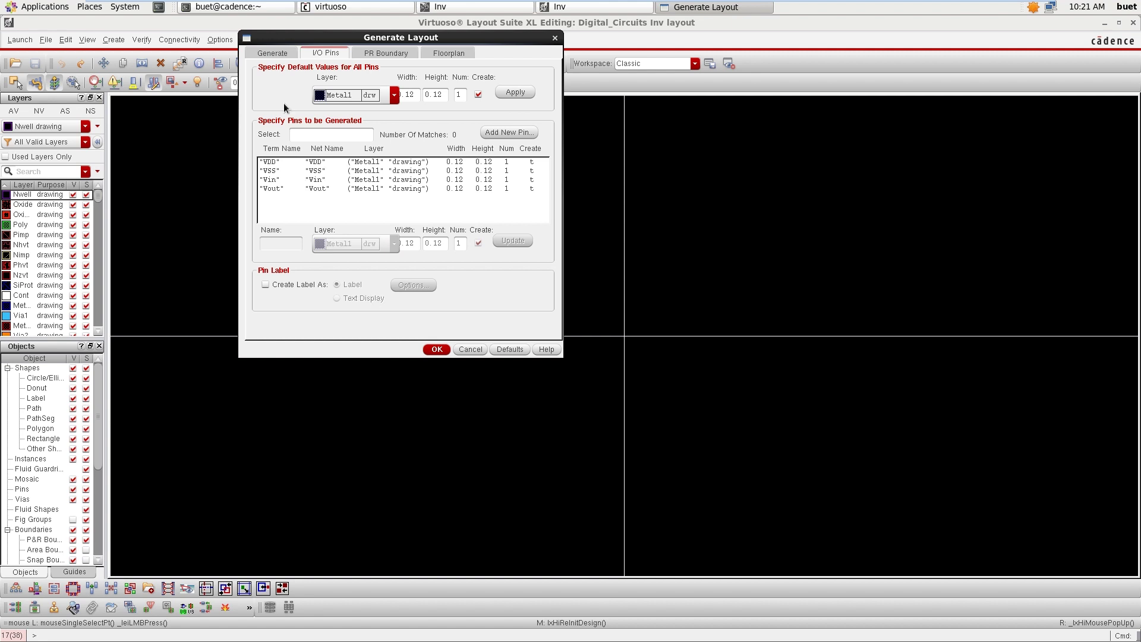
Step: Generate the layout with instances, I/O pins and PR boundary, and display all hierarchy levels of the devices
left_click(281, 55)
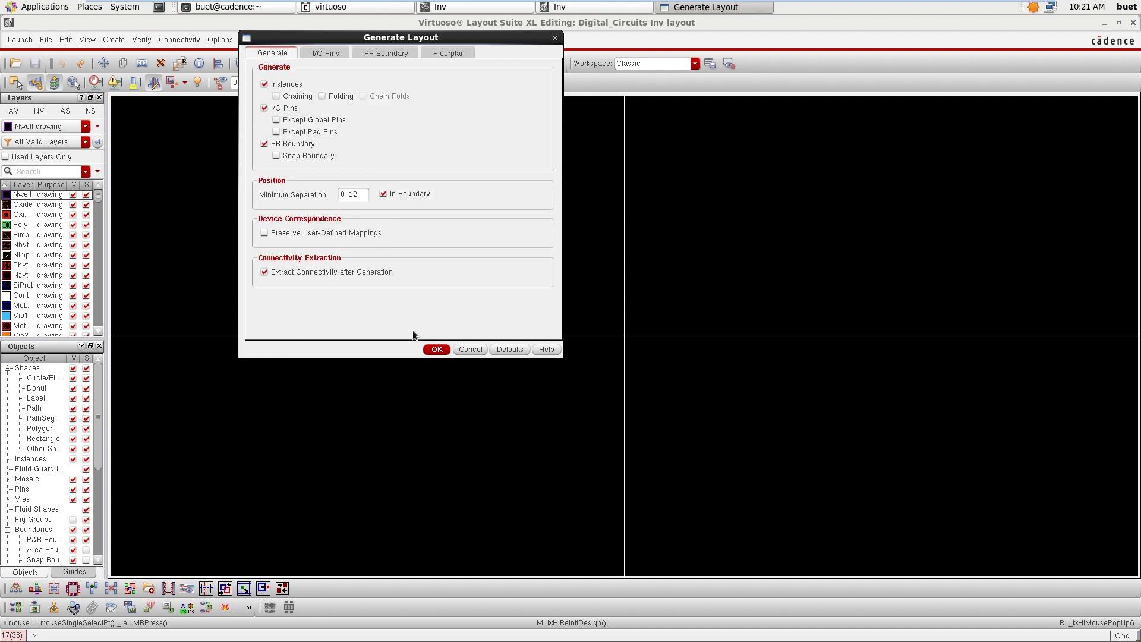
left_click(434, 349)
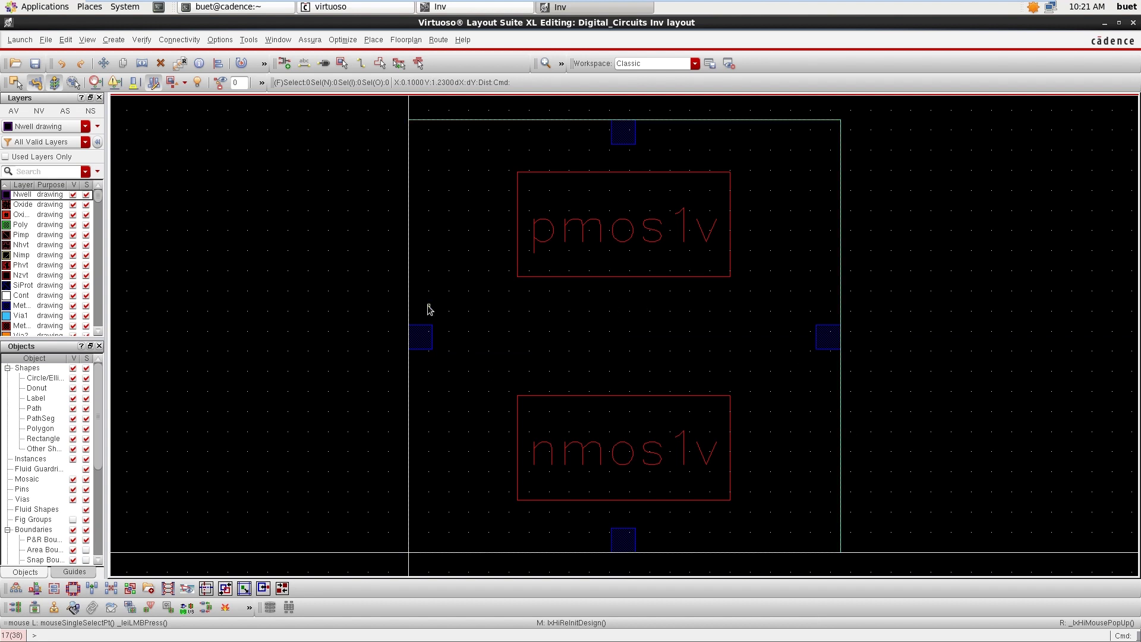
key("shift+f")
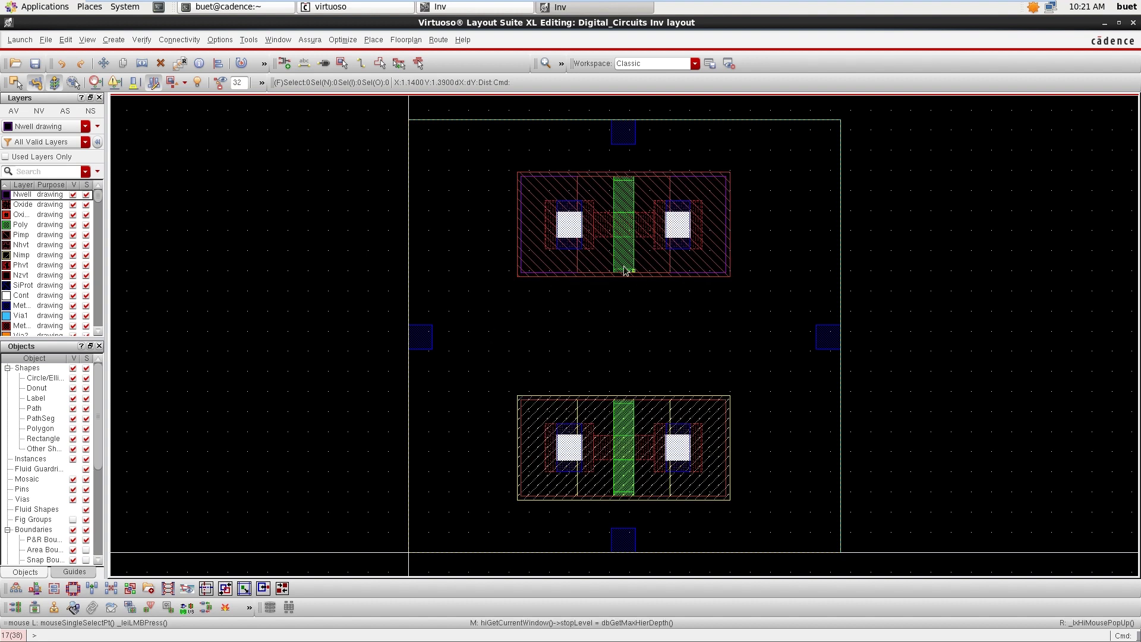
Step: Stretch the PR boundary's upper edge upward in two passes to about Y = 3.5
key("shift+z")
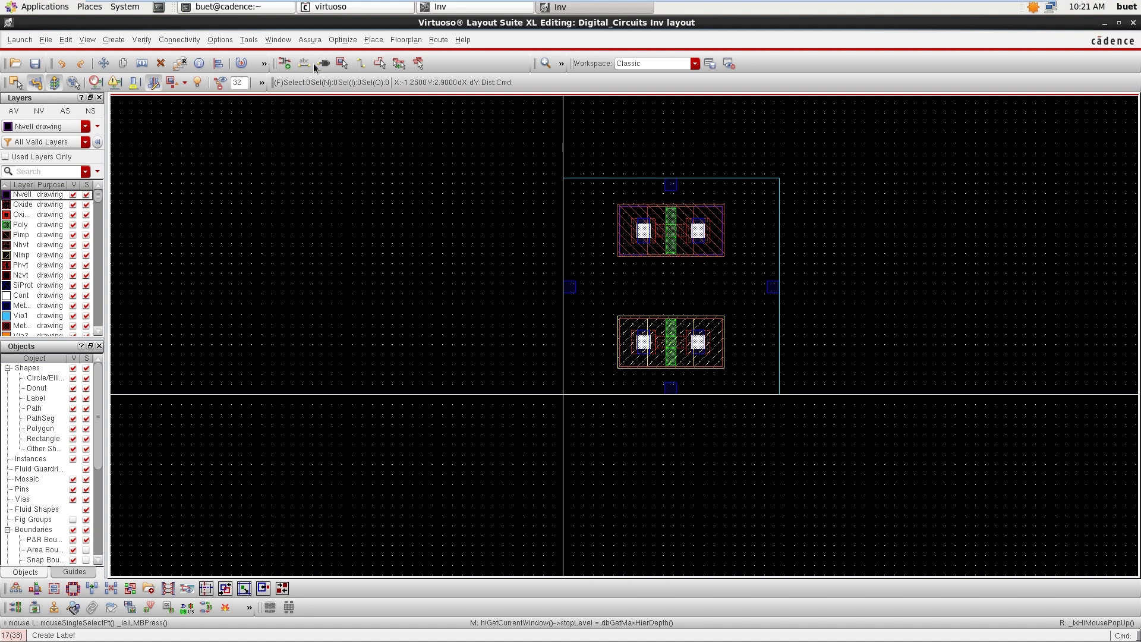
right_click(418, 176)
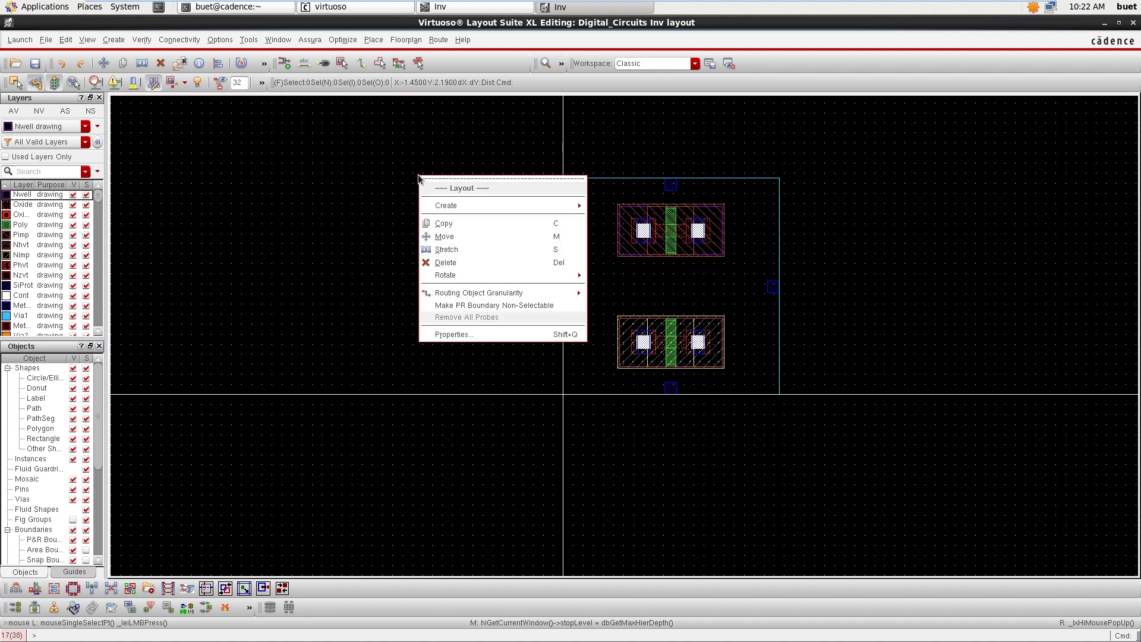
left_click(455, 253)
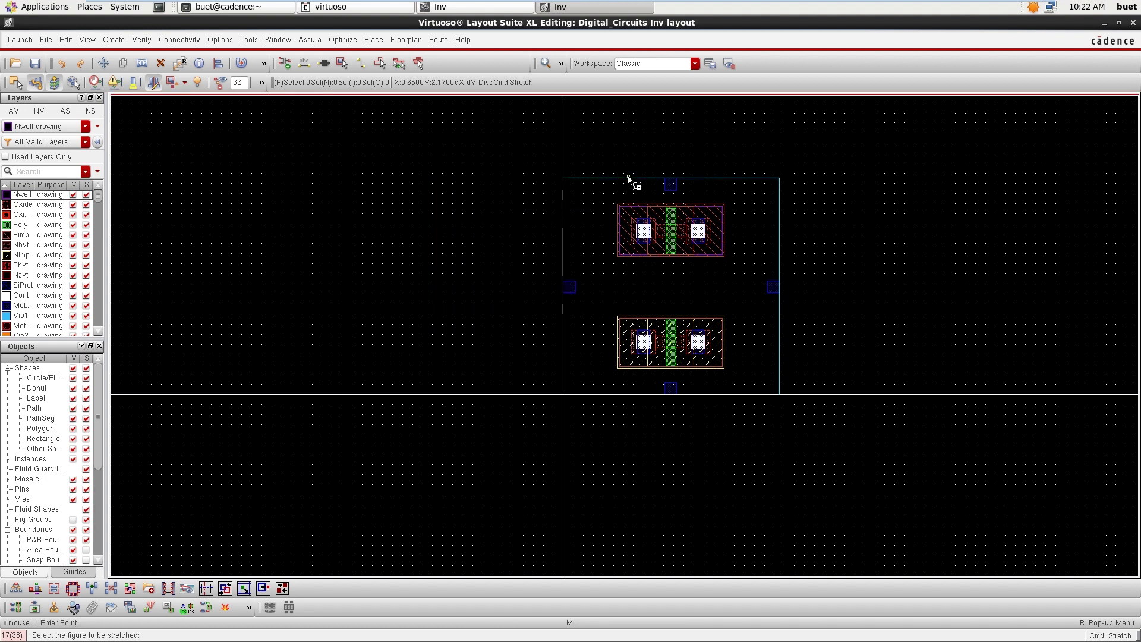
left_click_drag(629, 181, 632, 107)
scroll(633, 176, "down", 1, "ctrl")
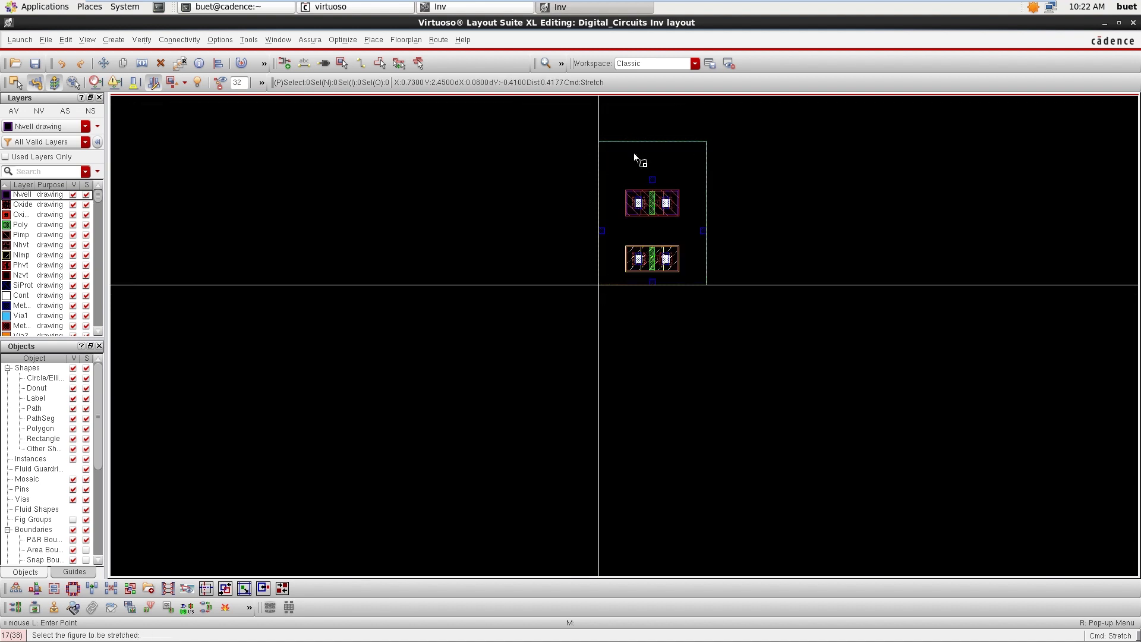
left_click(634, 142)
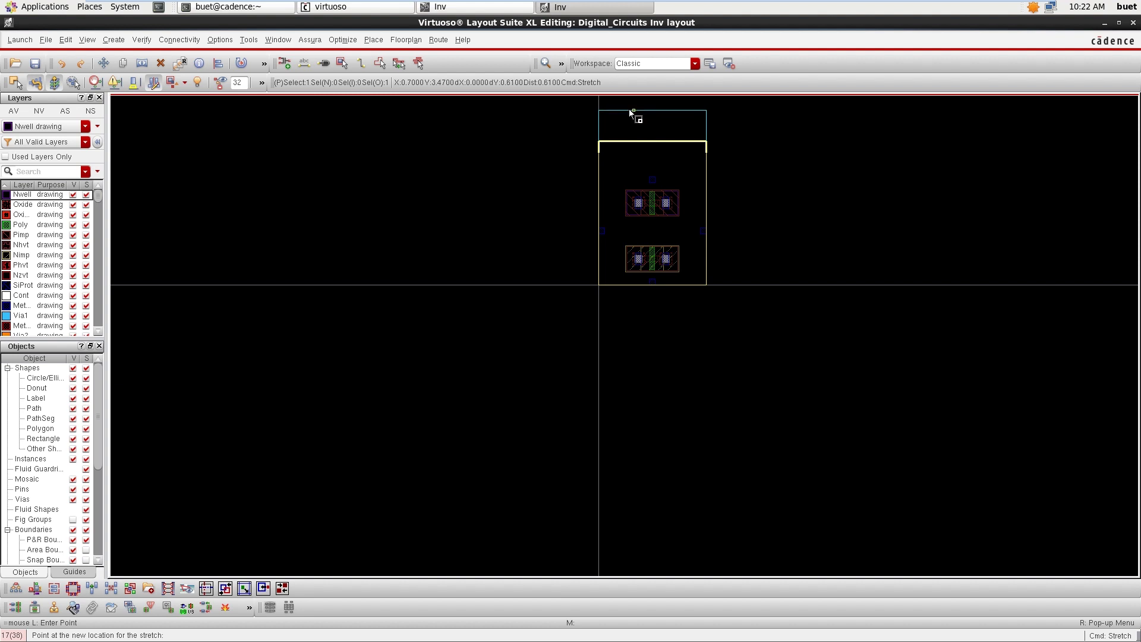
left_click(632, 109)
scroll(636, 178, "down", 1, "ctrl")
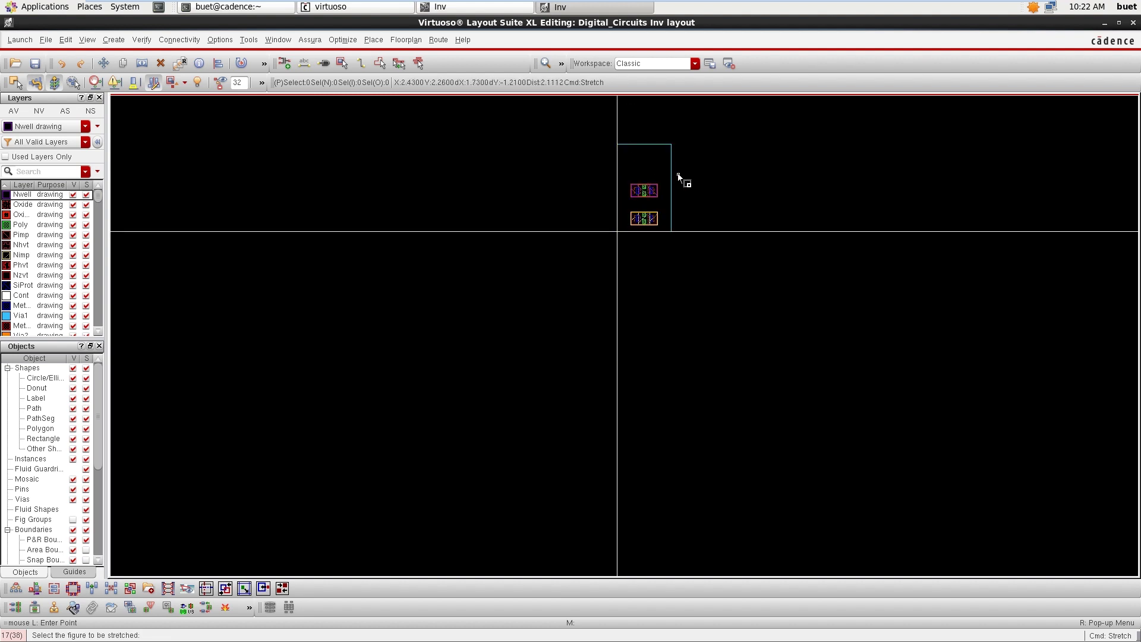
key("f")
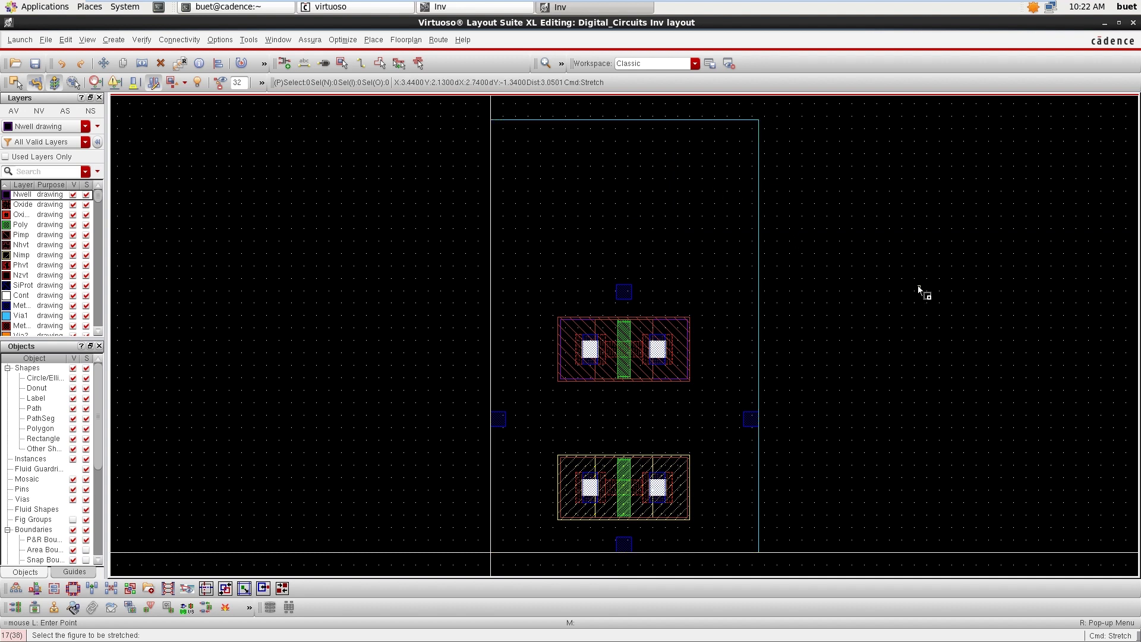
key("Escape")
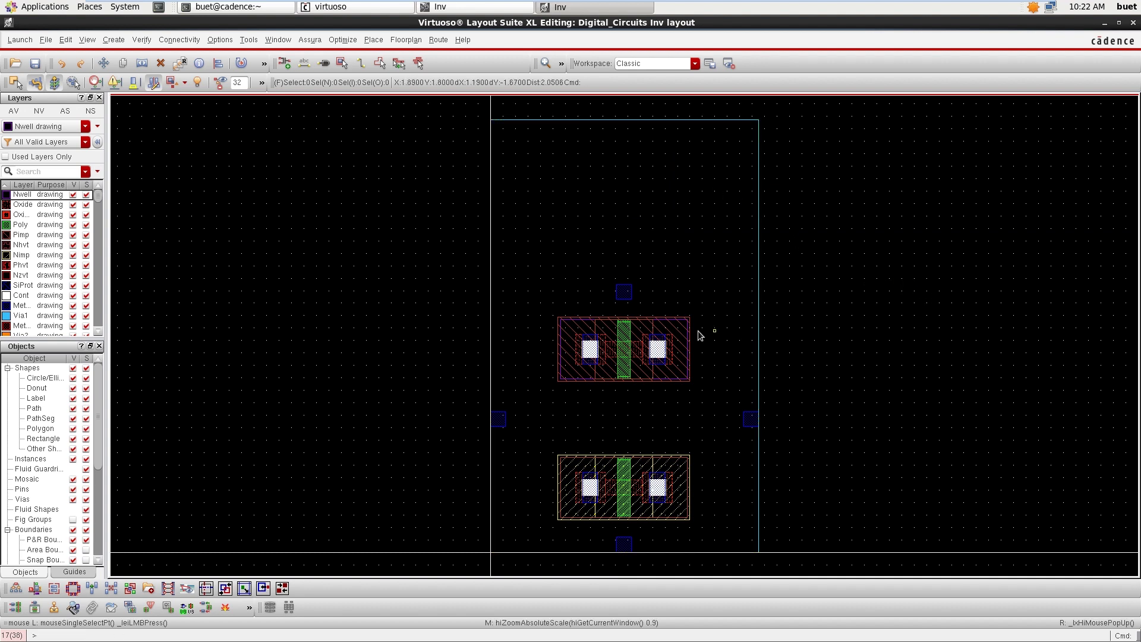
Step: Move the pin above the pmos1v device up to the PR boundary's upper edge and raise the pmos1v device toward it
left_click_drag(625, 292, 625, 138)
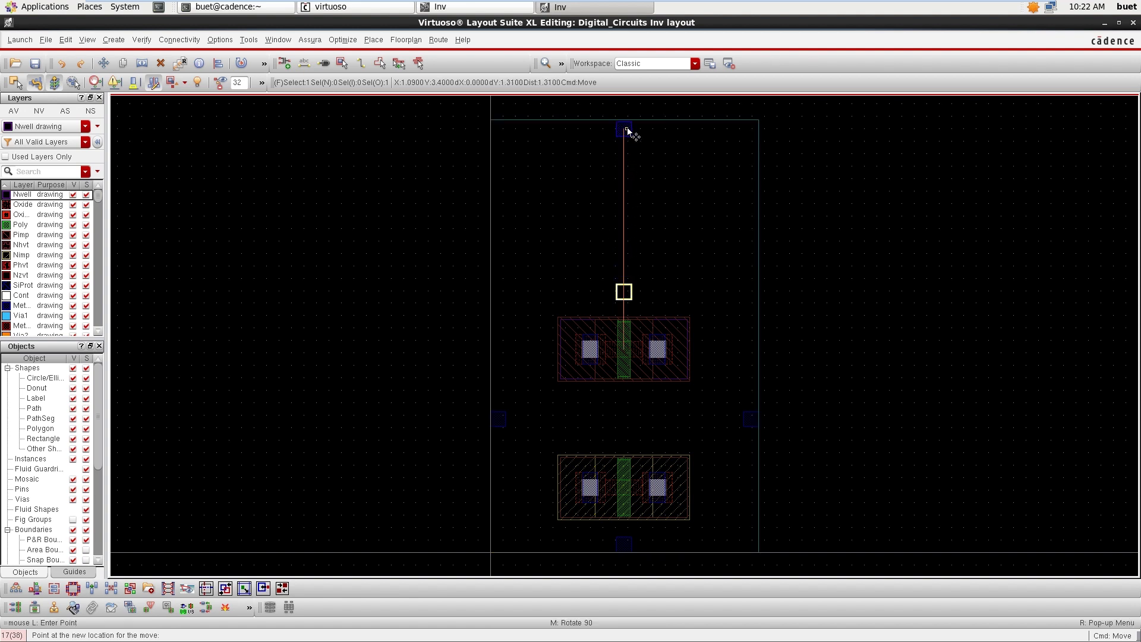
left_click(628, 130)
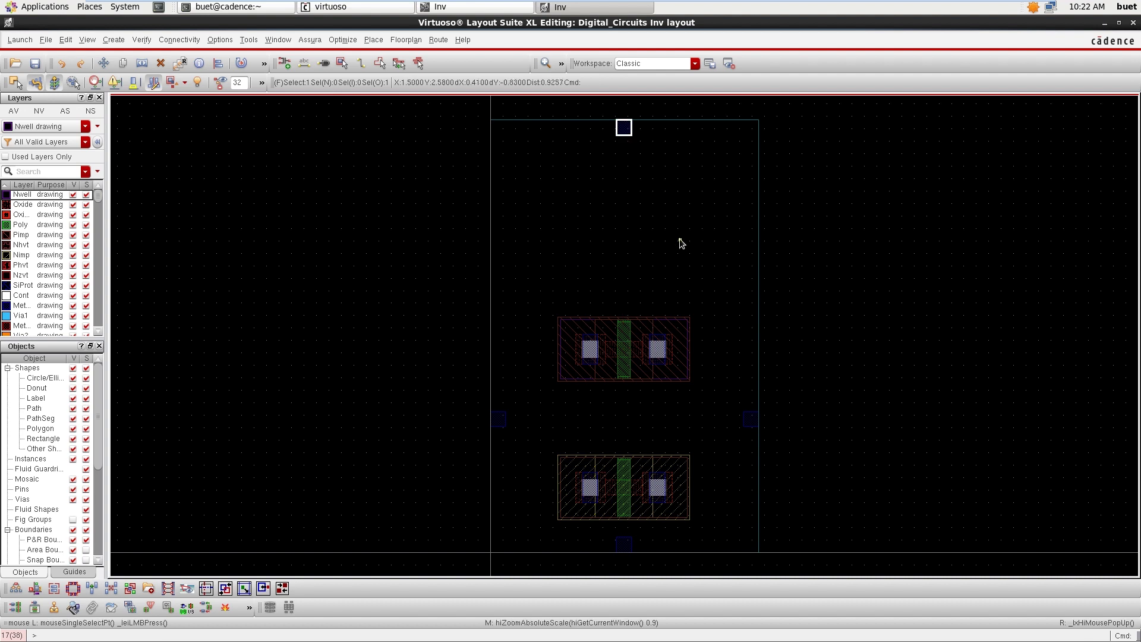
key("Escape")
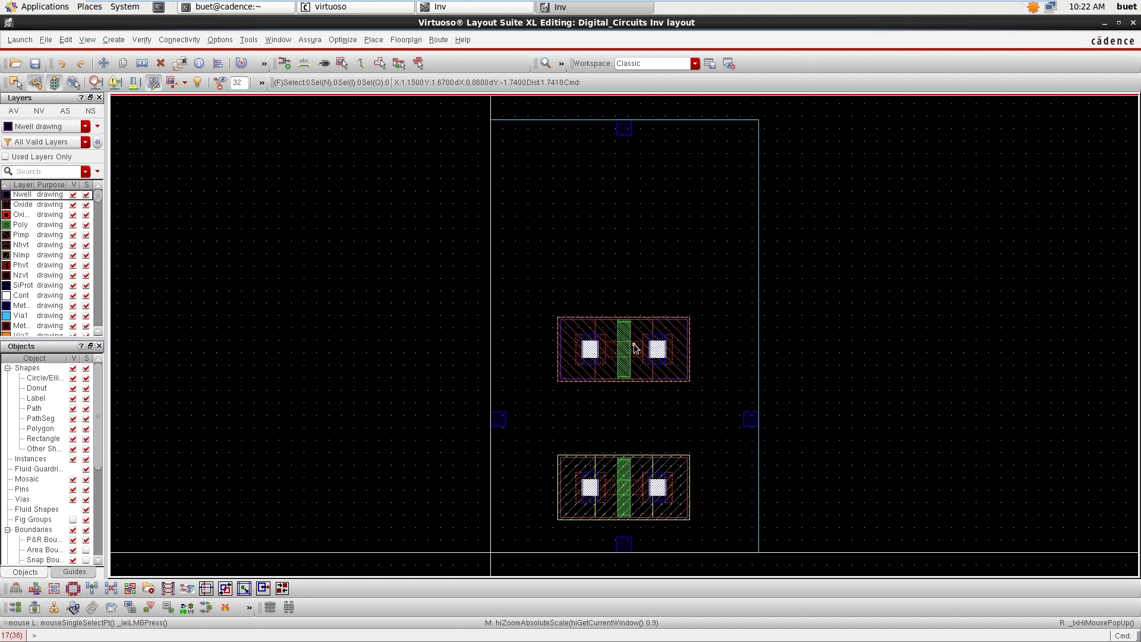
left_click_drag(625, 346, 655, 260)
left_click(971, 385)
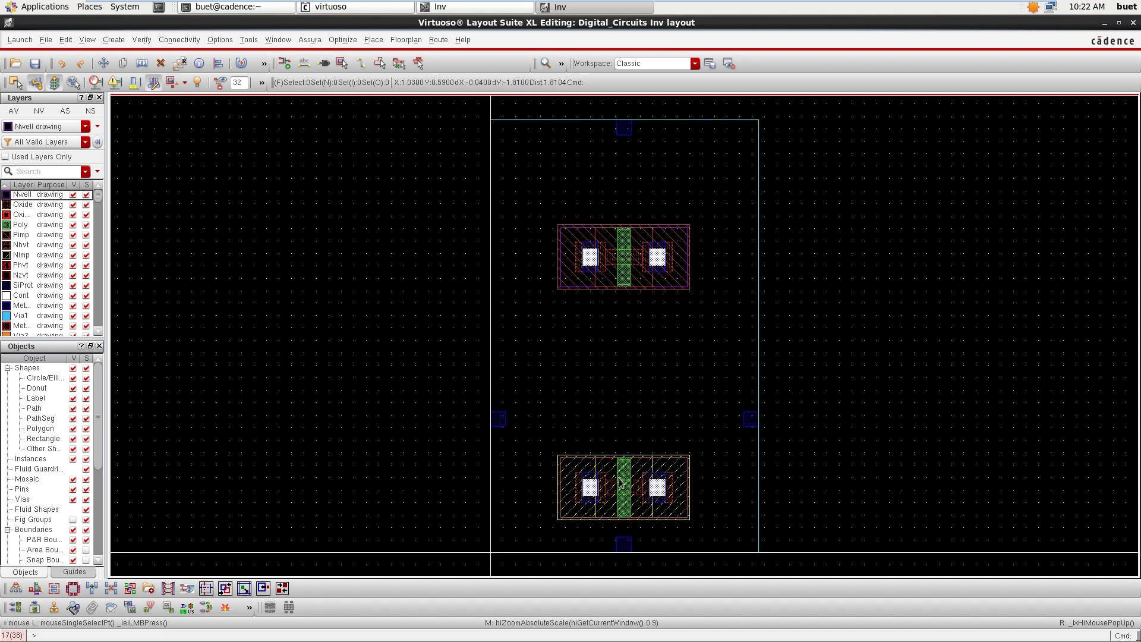
Step: Move the lower NMOS device straight up until its contacts are level with the input and output pins on the boundary's sides
left_click(620, 481)
left_click_drag(620, 479, 618, 418)
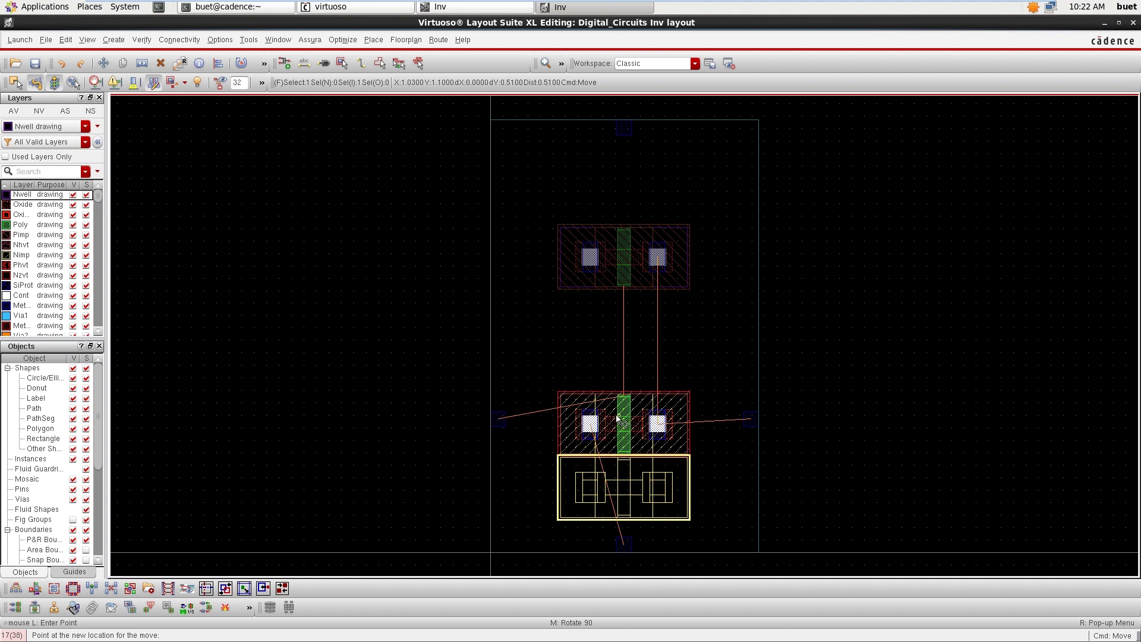
left_click_drag(617, 418, 619, 412)
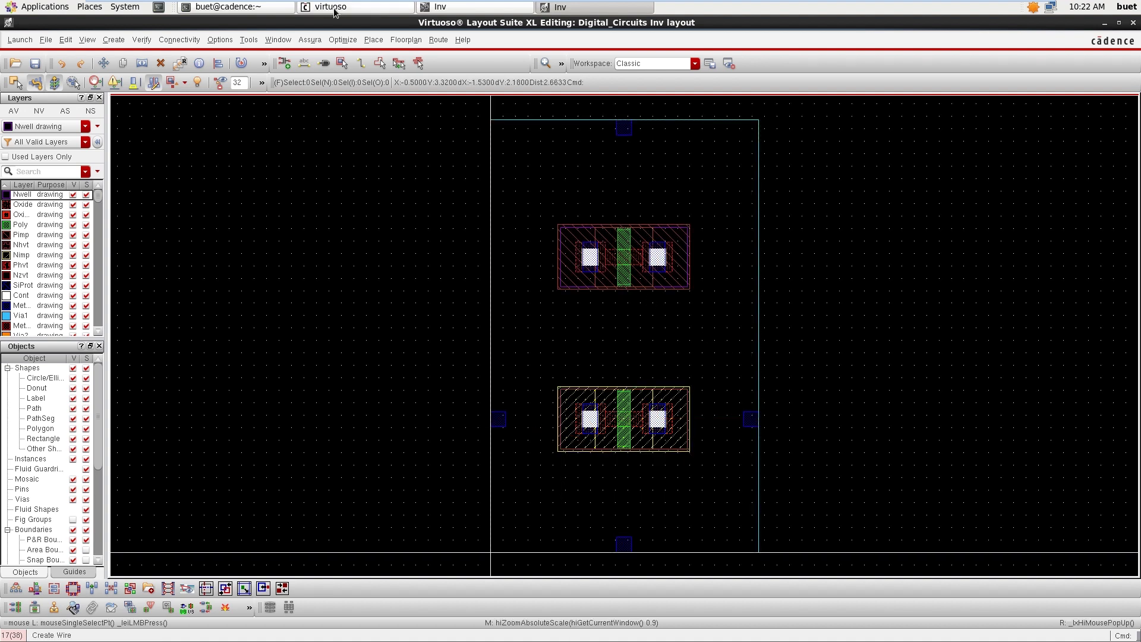
Step: Place the top-level pins as in the schematic with the Pin Assistant, declining the re-placement of all current pins
left_click(375, 40)
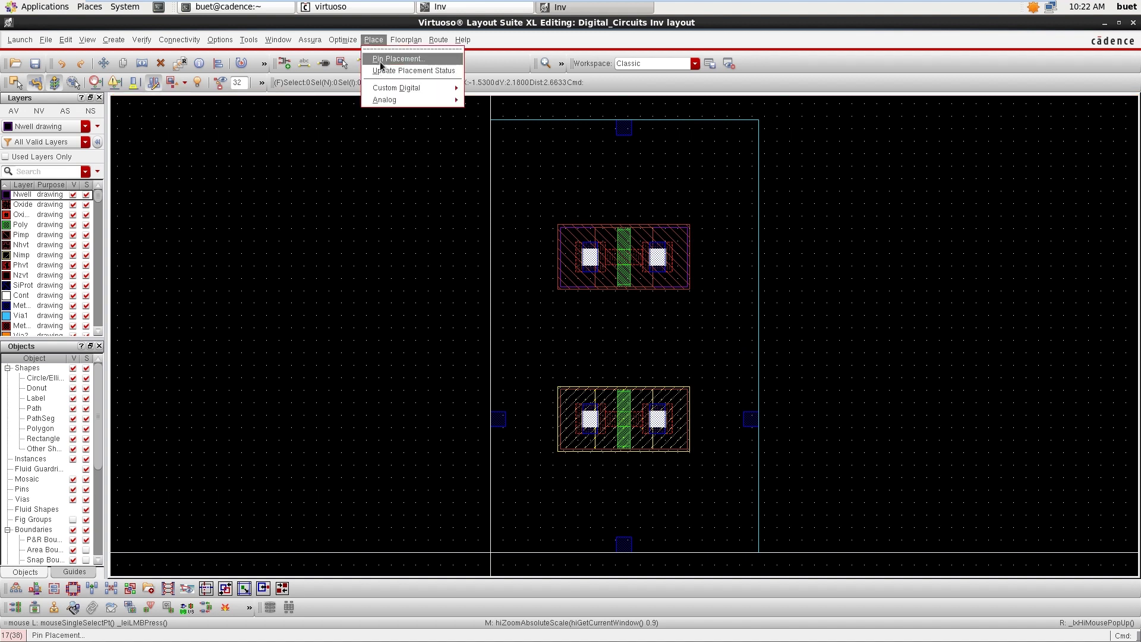
left_click(381, 60)
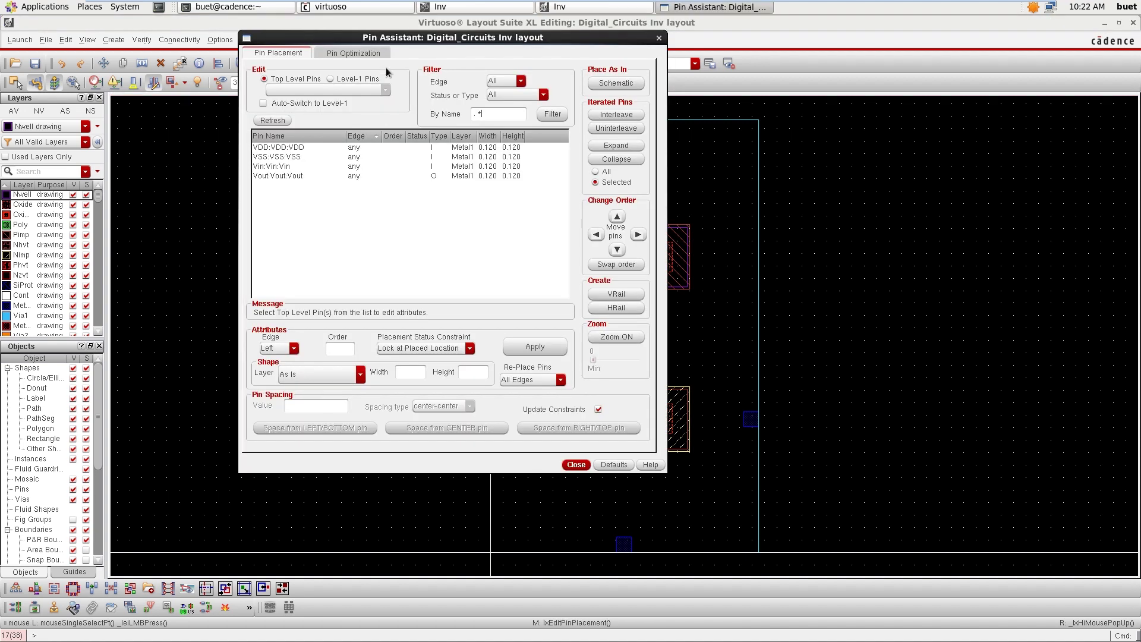
left_click(626, 85)
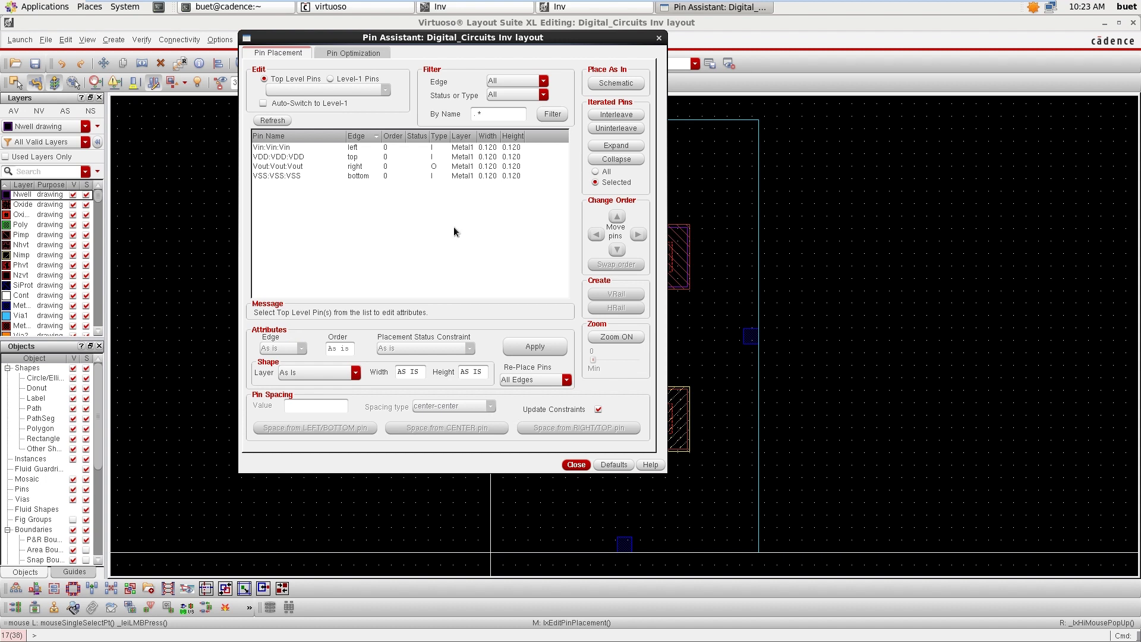
left_click(552, 349)
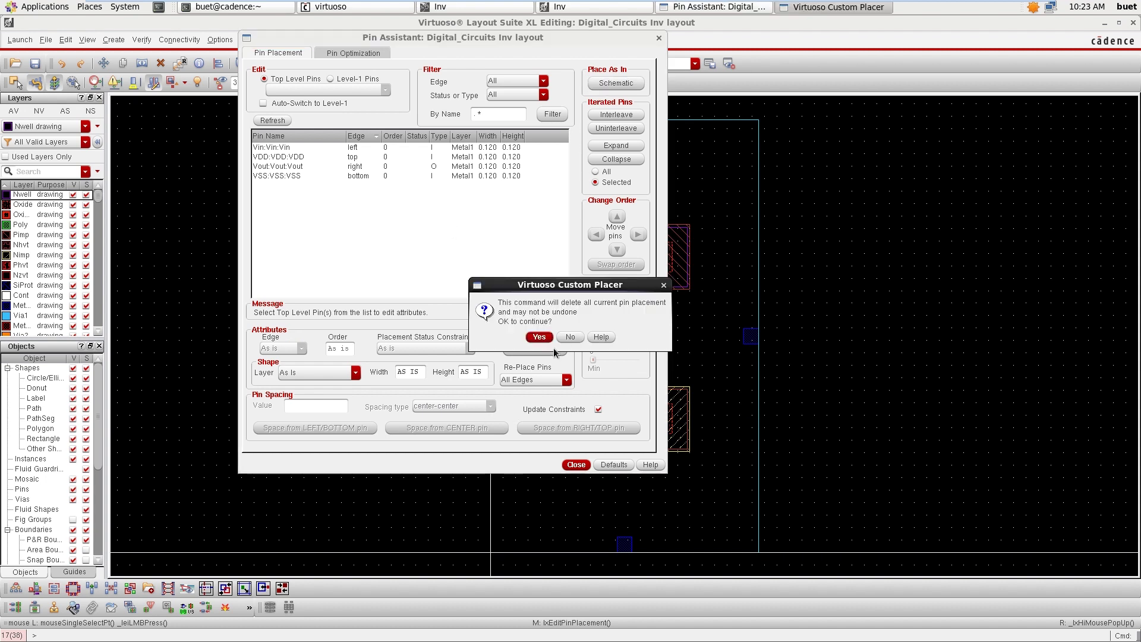
left_click(570, 337)
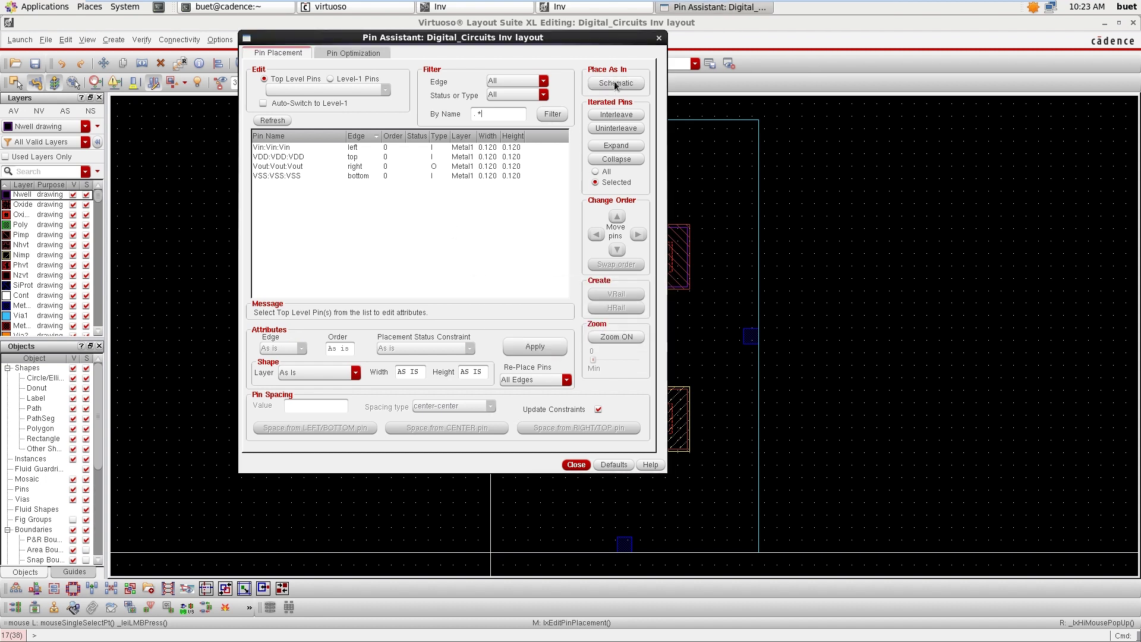
Step: Create horizontal rails from the VDD pin and the VSS pin, and close the Pin Assistant
left_click(301, 158)
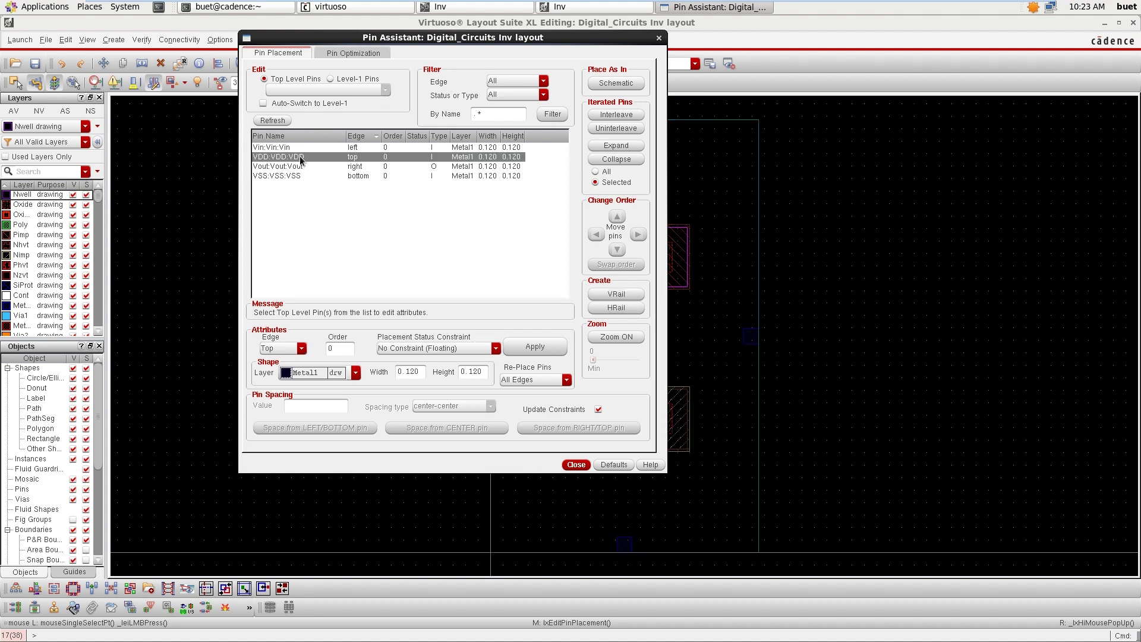
left_click(620, 310)
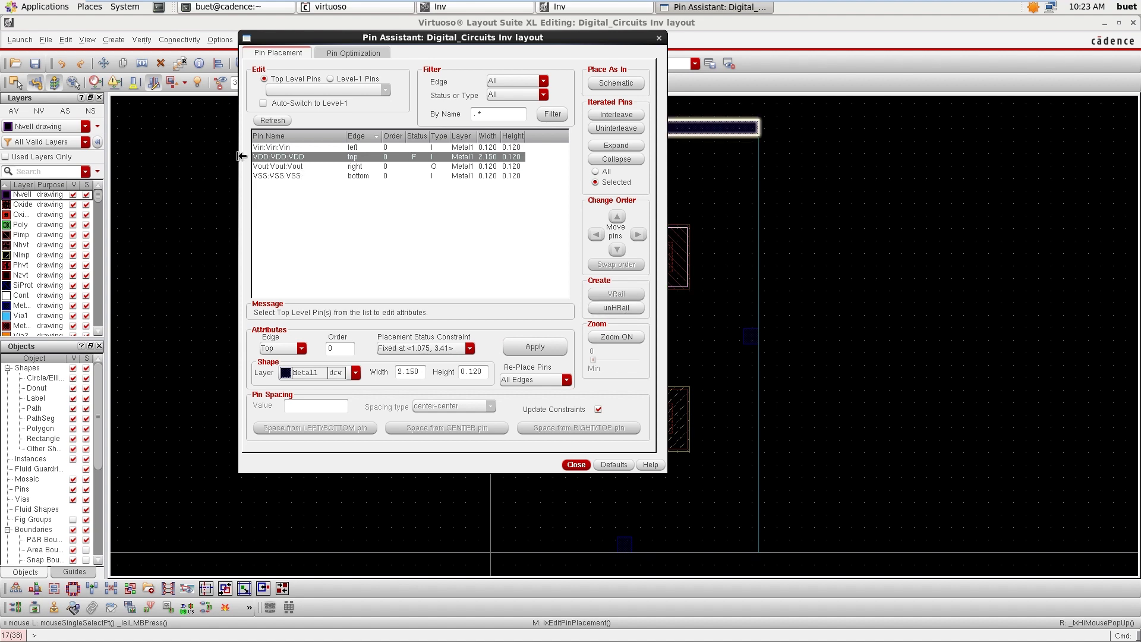
left_click(275, 176)
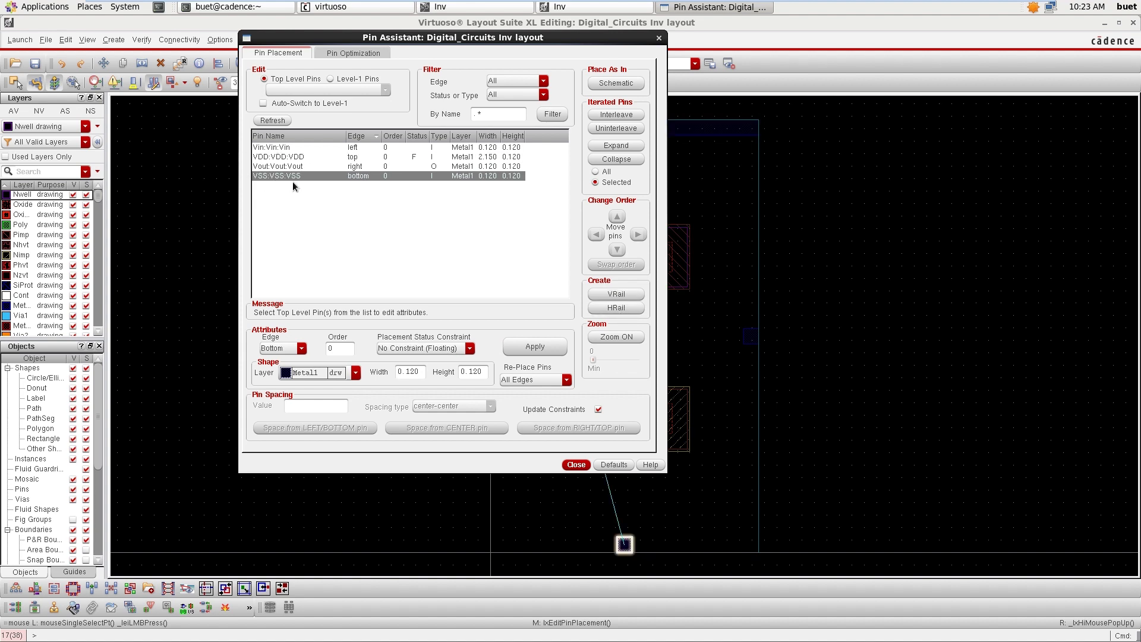
left_click(616, 307)
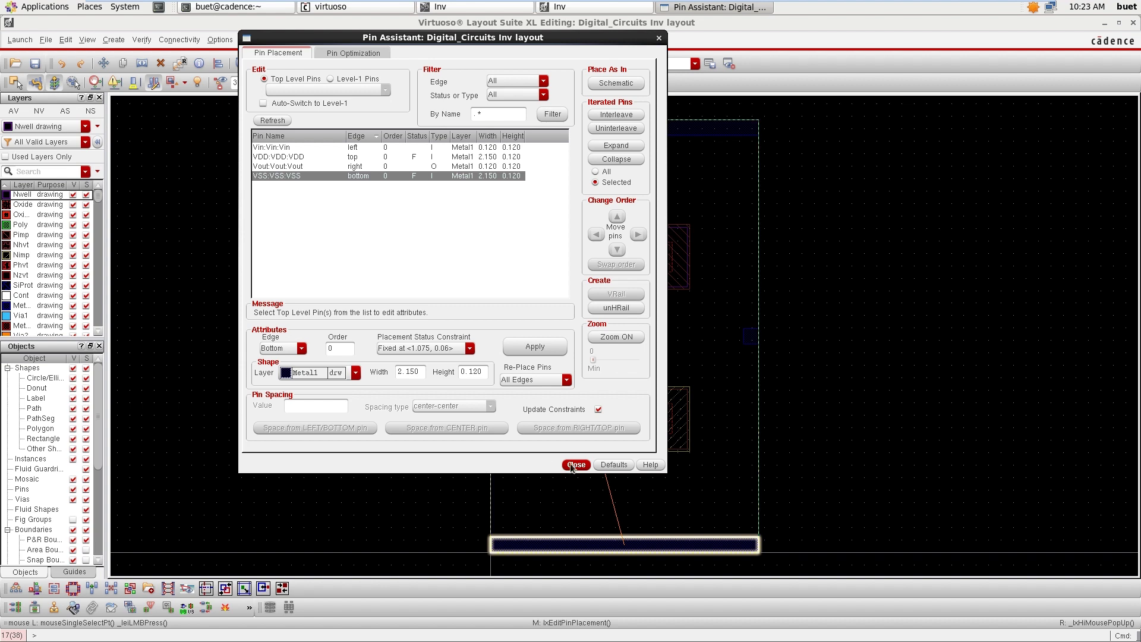
left_click(575, 465)
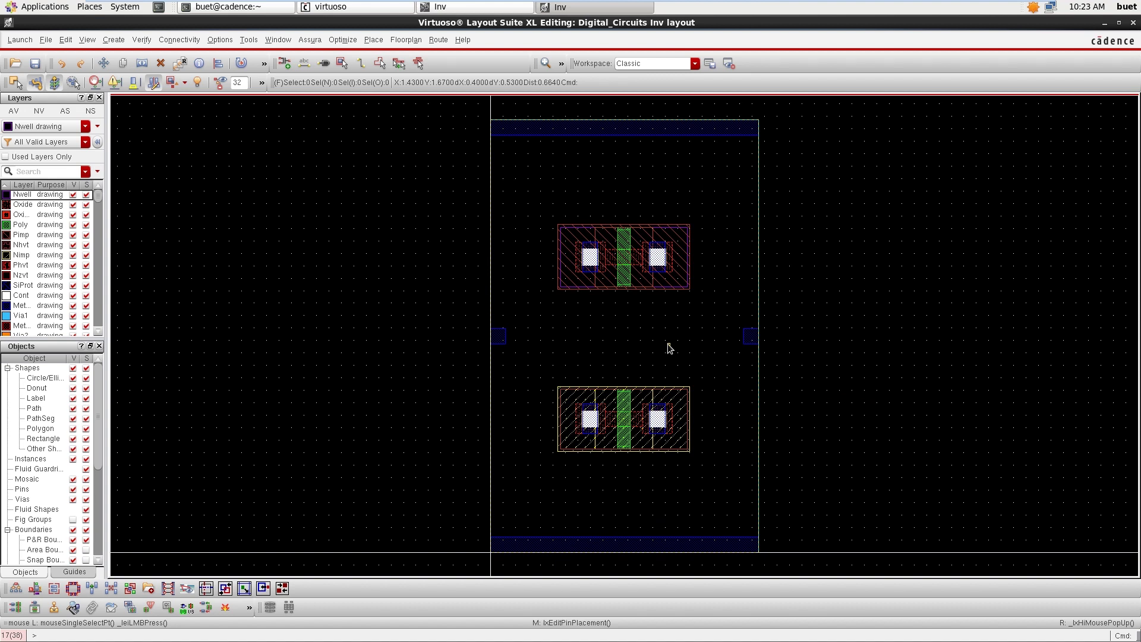
Step: Set the Bodytie Type parameter of the upper pmos1v instance to Detached
left_click(588, 281)
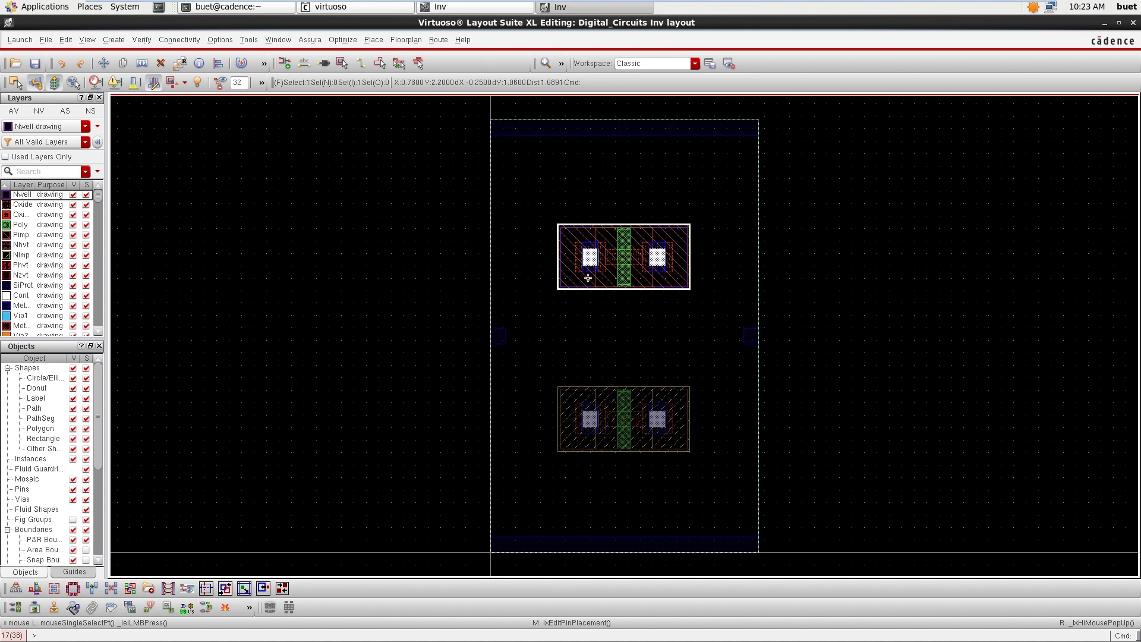
right_click(589, 280)
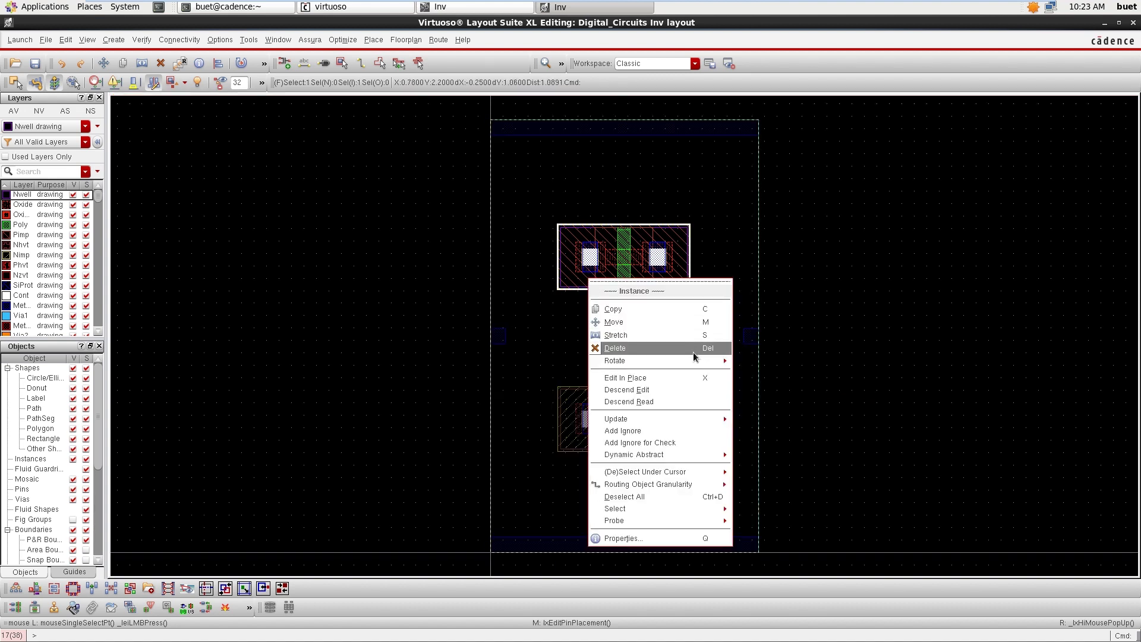
left_click(692, 542)
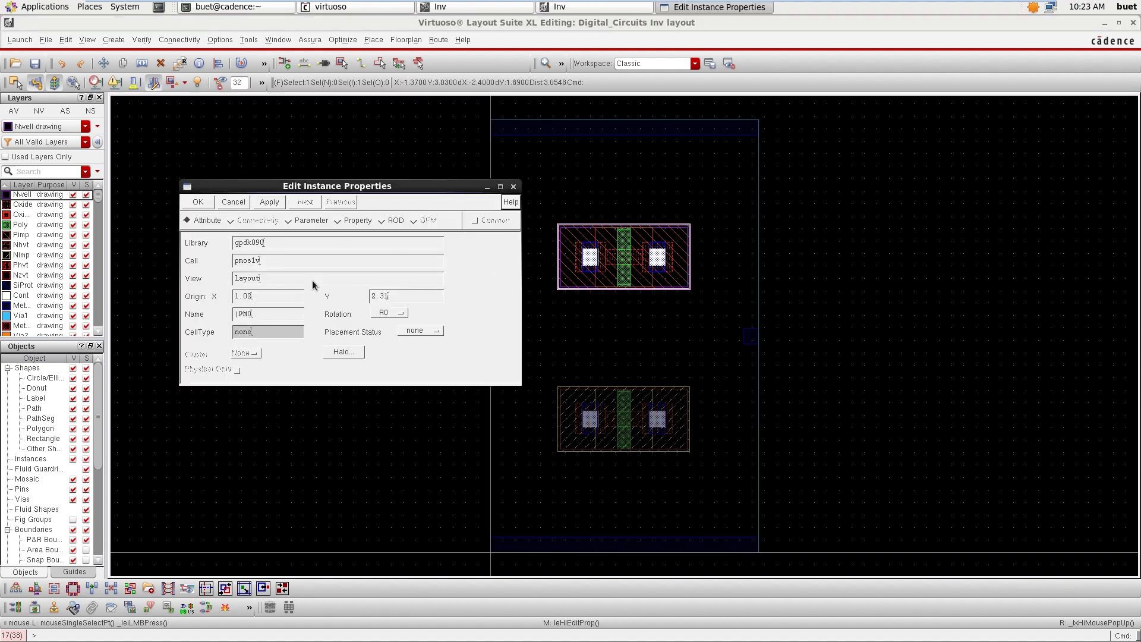
left_click(312, 220)
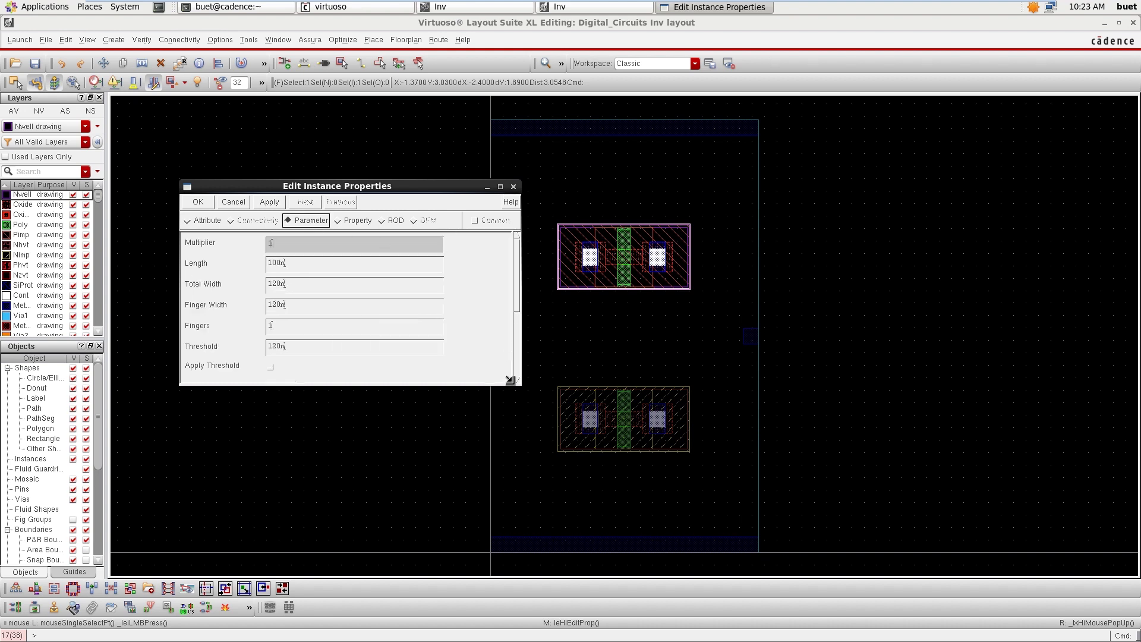
left_click_drag(508, 380, 610, 538)
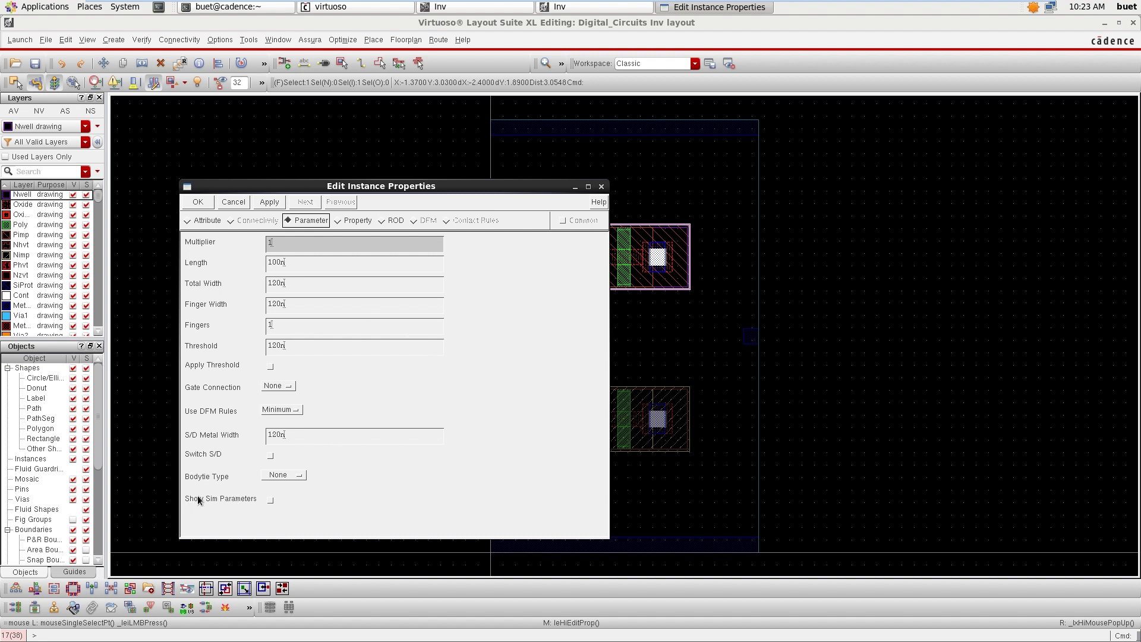
left_click(300, 476)
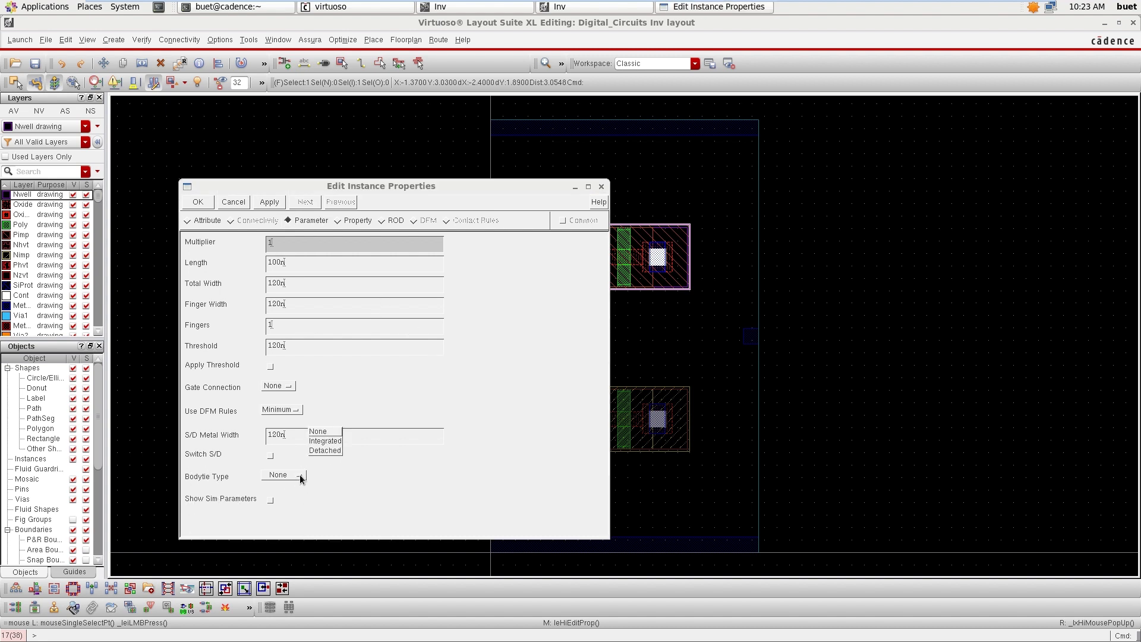
left_click(316, 451)
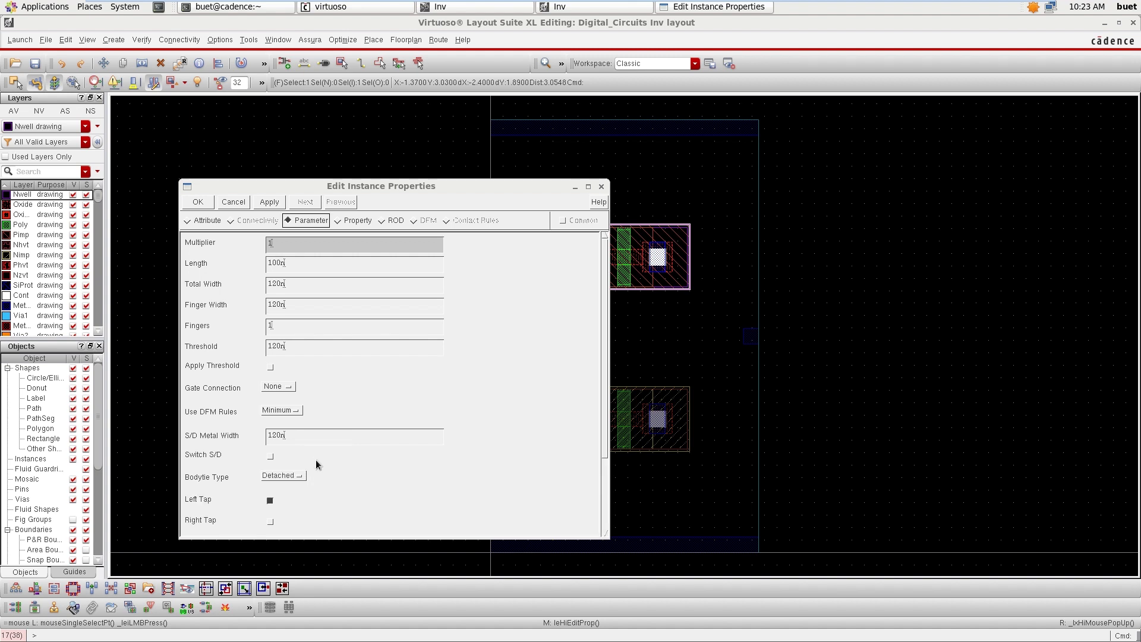
Step: Disable the Left Tap and enable the Top Tap for the pmos1v instance, apply the changes and deselect it
left_click_drag(606, 450, 610, 525)
left_click(270, 404)
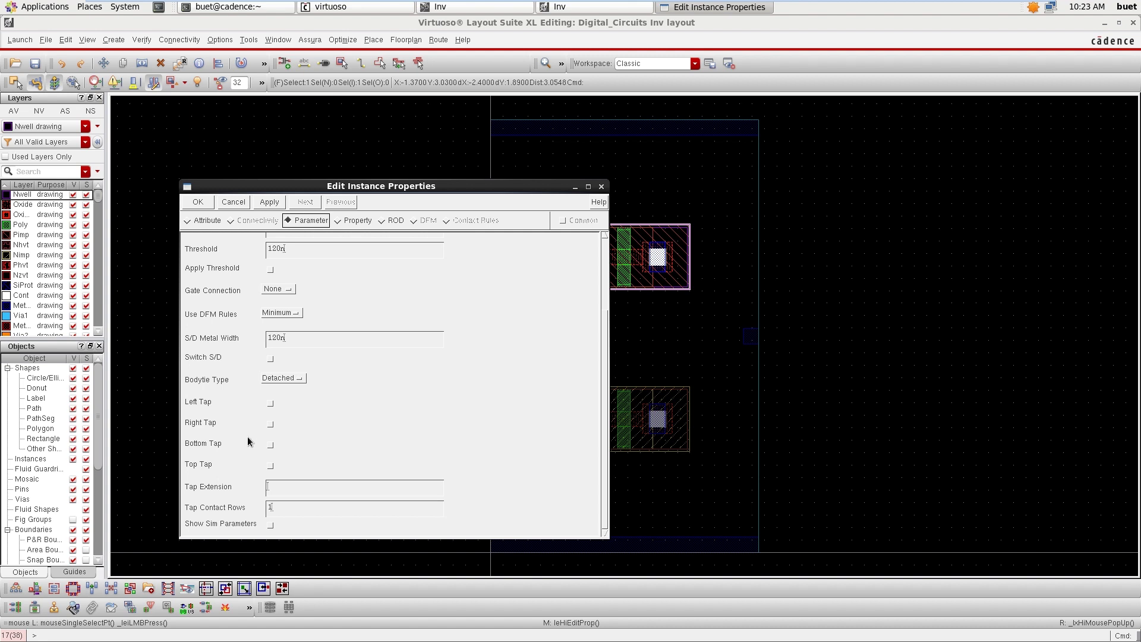
left_click(271, 464)
left_click_drag(606, 412, 558, 287)
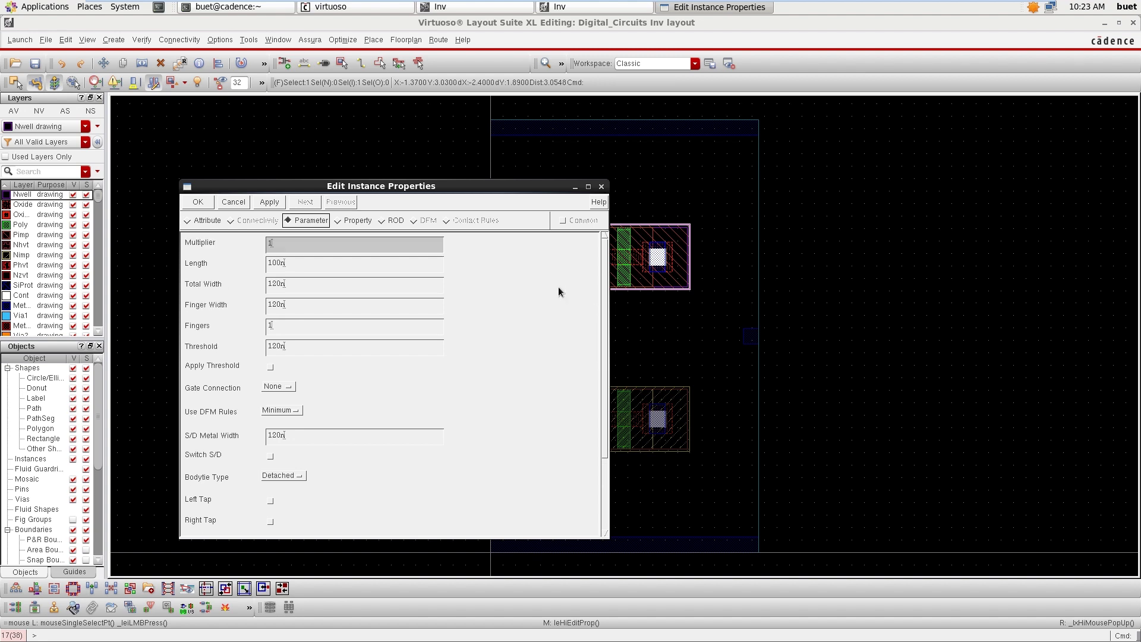
left_click(269, 202)
left_click(199, 203)
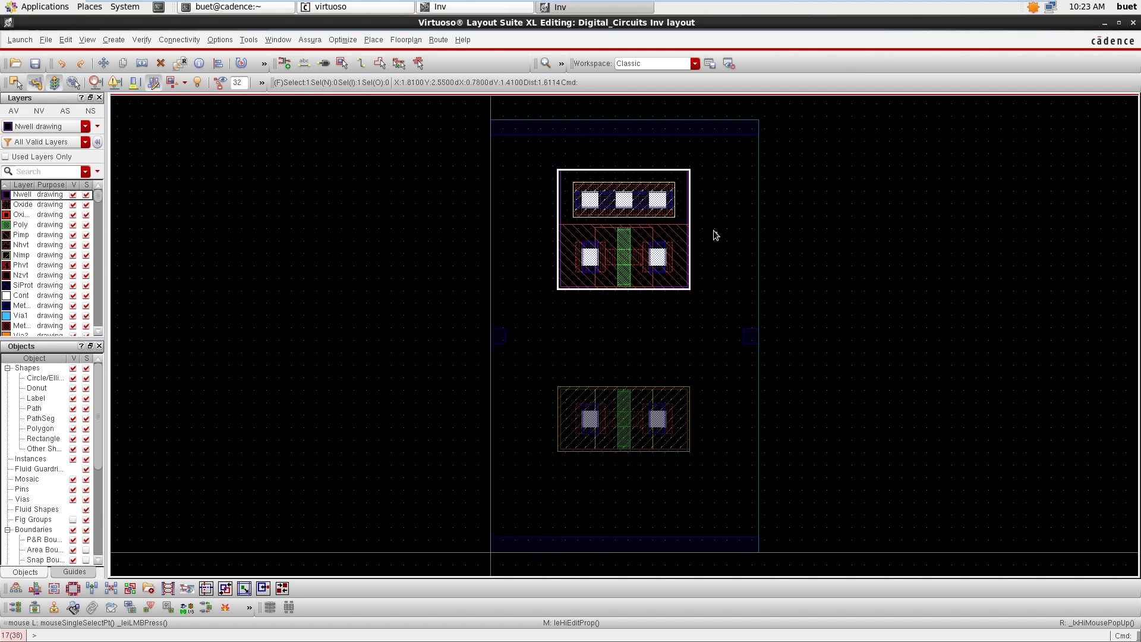
left_click(882, 251)
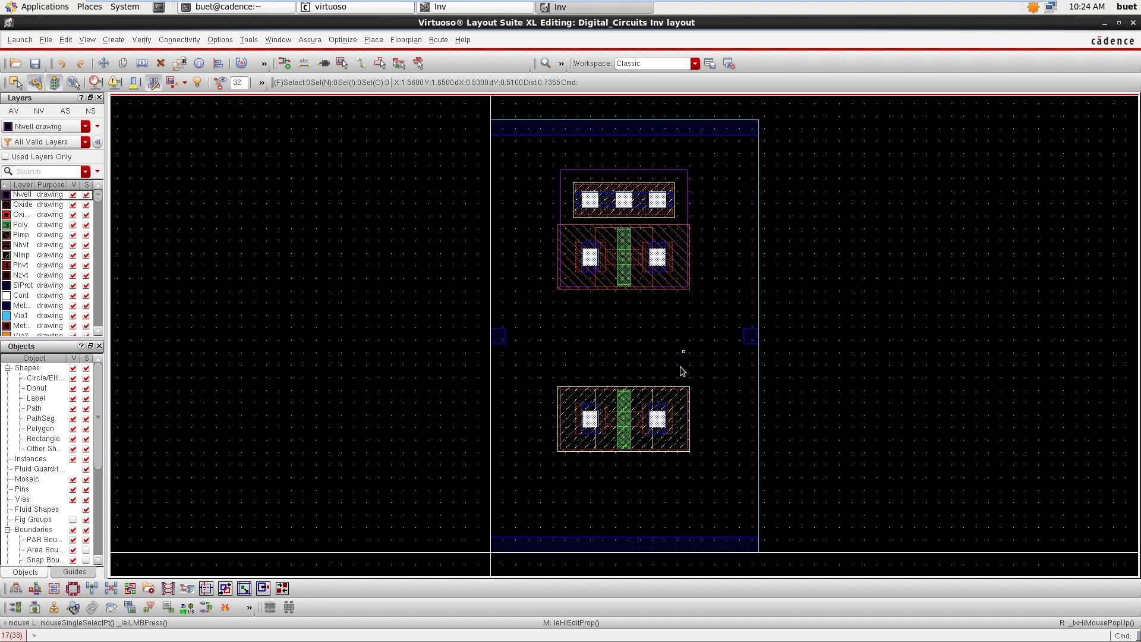
right_click(628, 427)
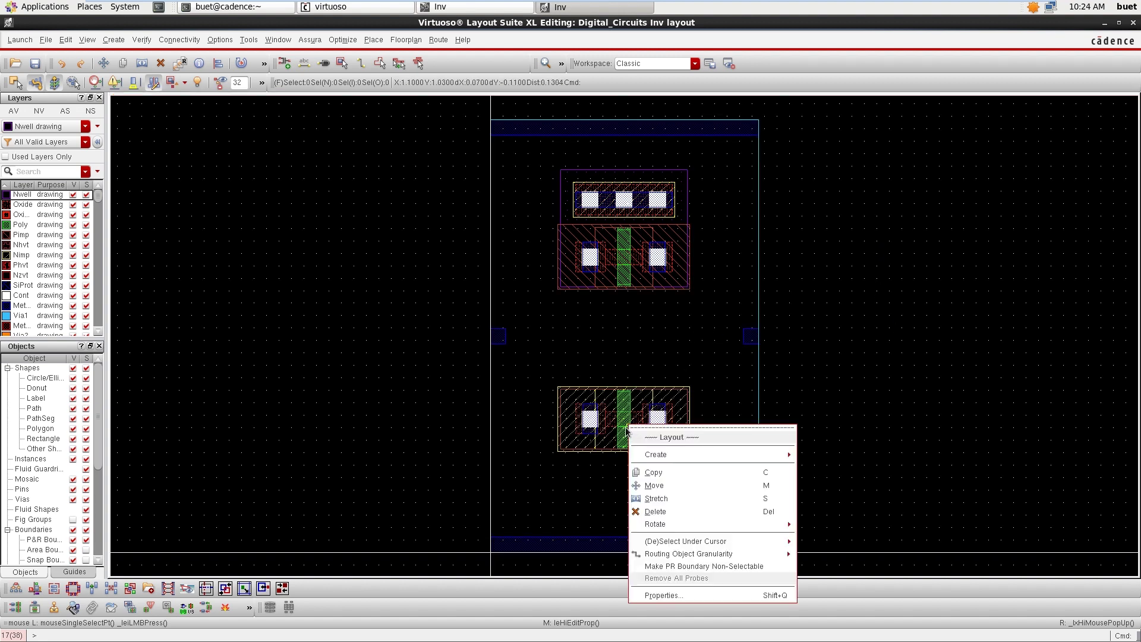
left_click(674, 596)
left_click(357, 221)
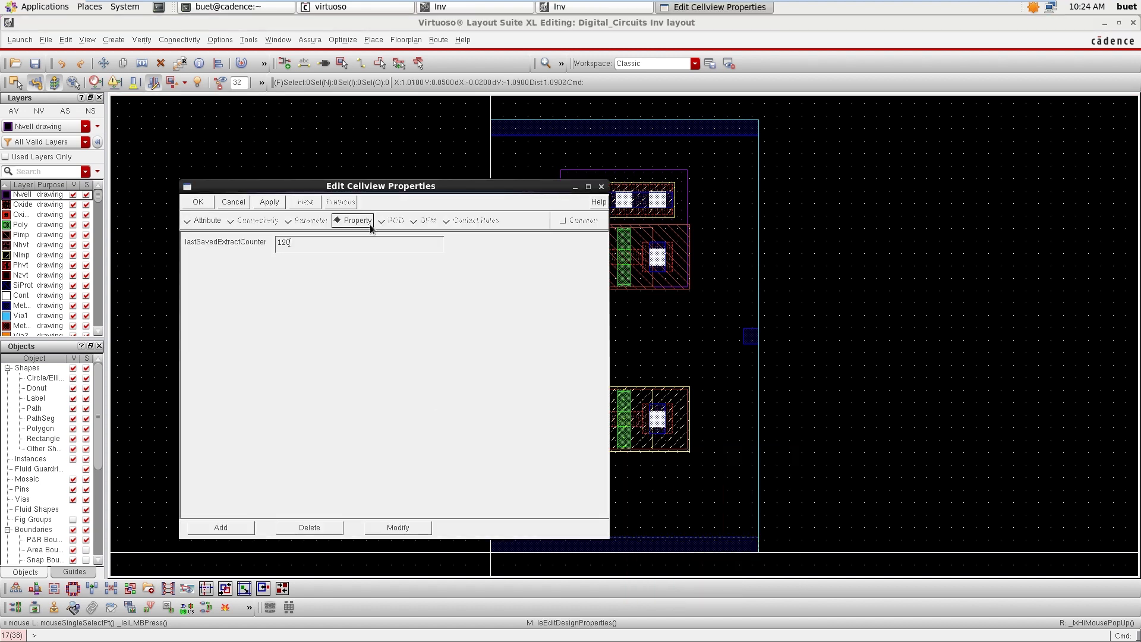
left_click(232, 202)
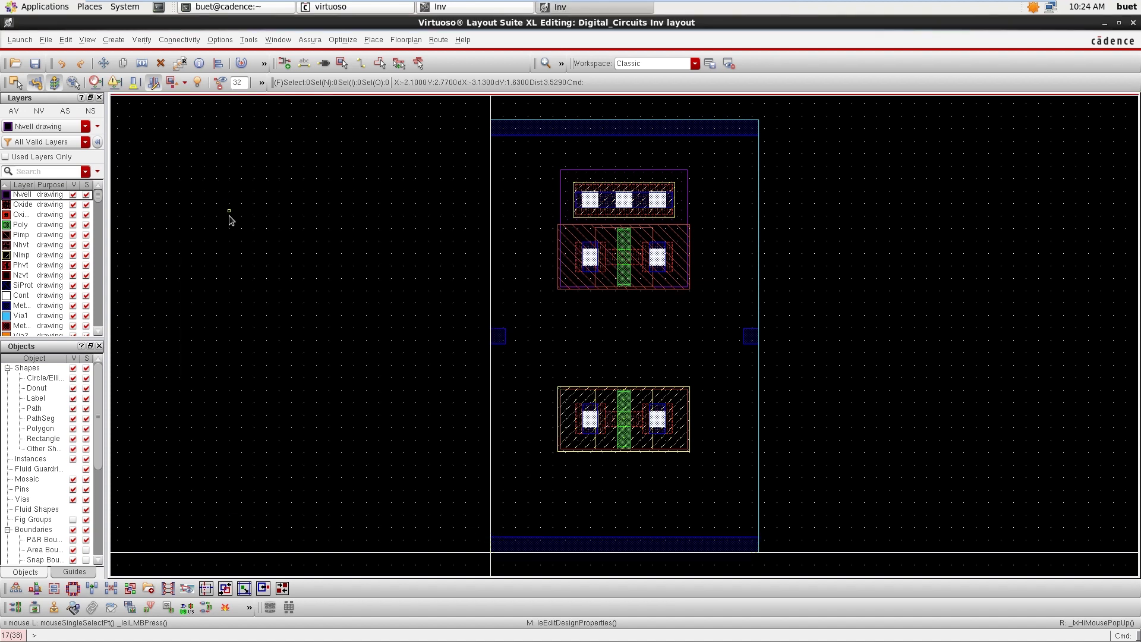
right_click(634, 415)
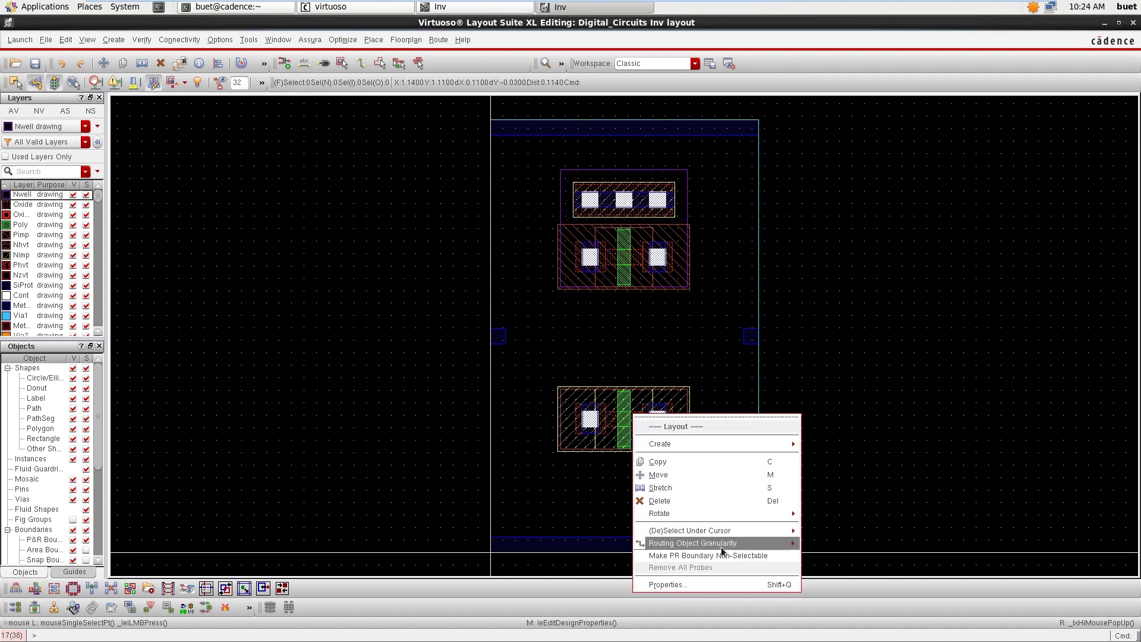
left_click(666, 585)
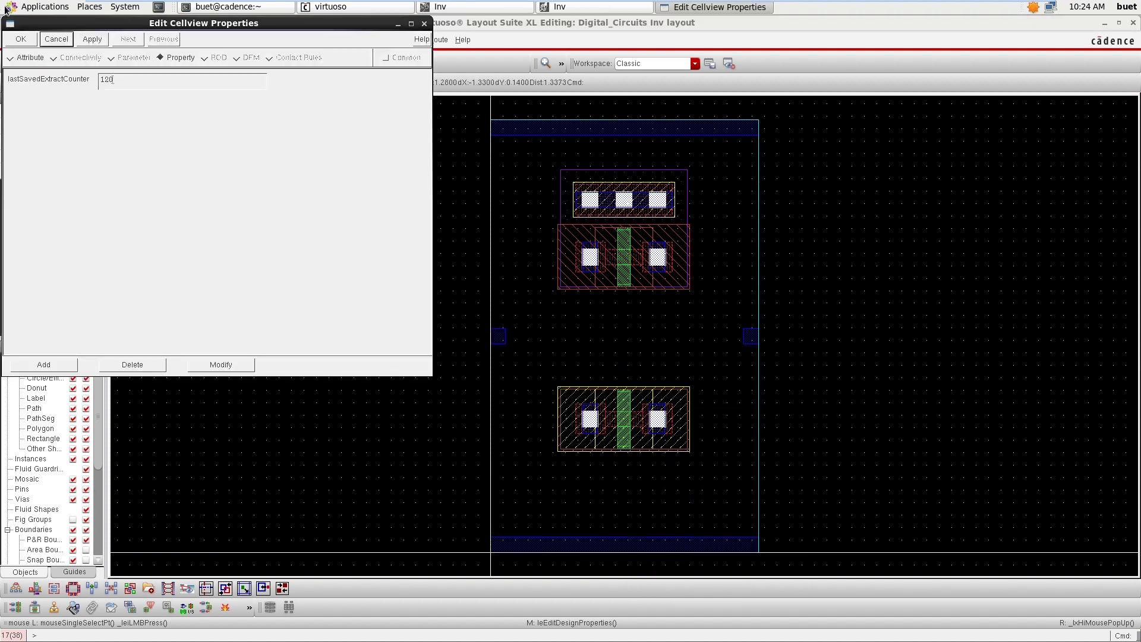
left_click(26, 59)
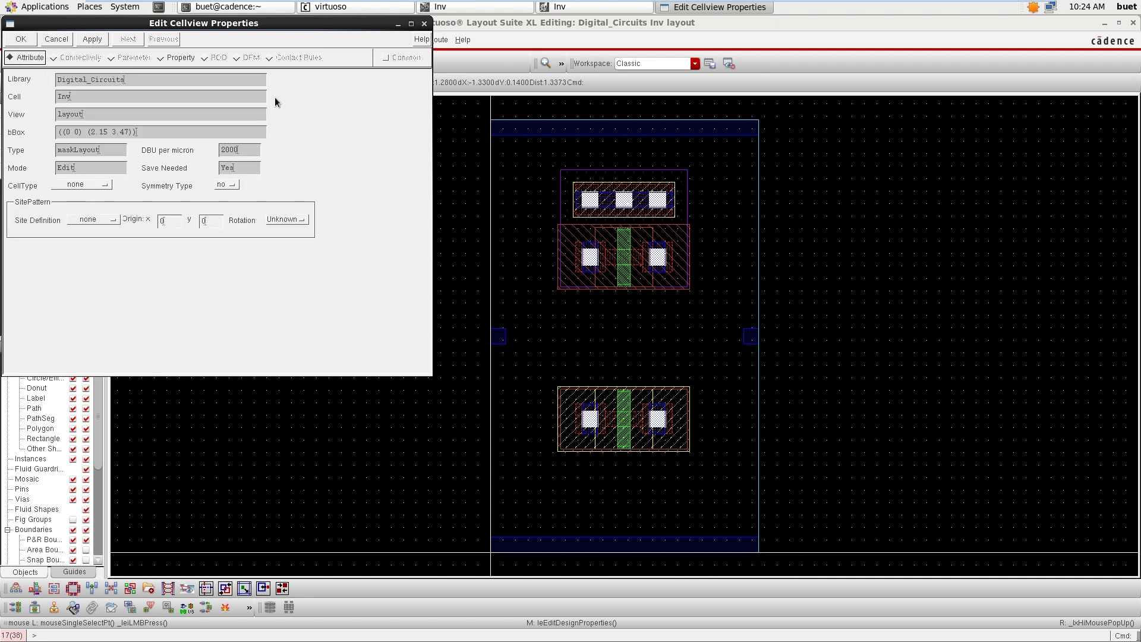
left_click(424, 23)
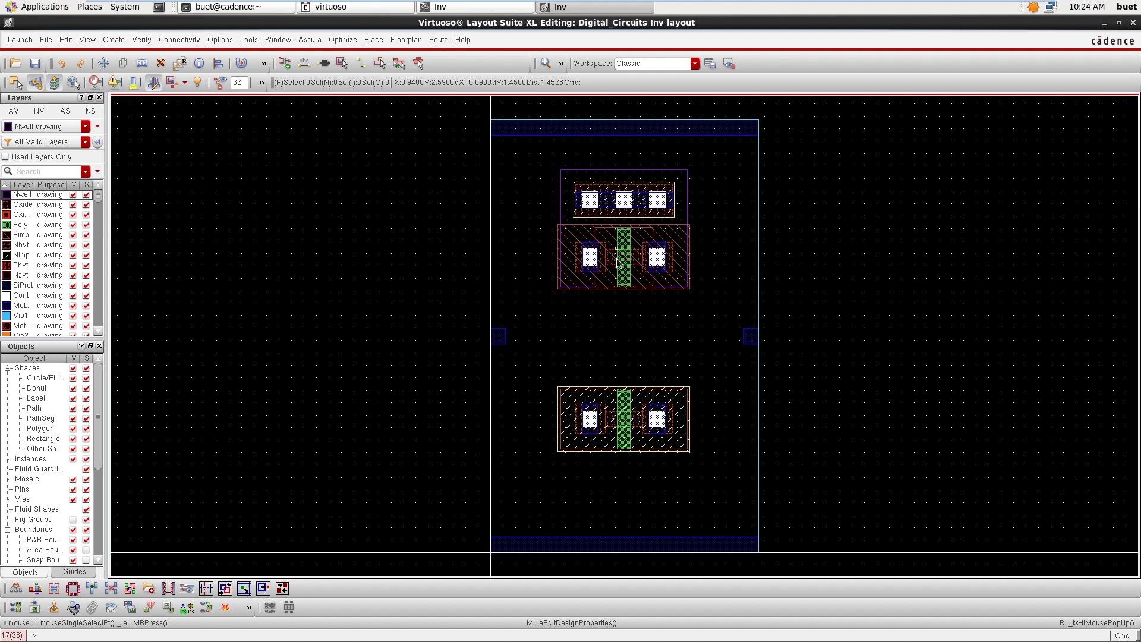
Step: Give the lower NMOS instance a Detached body tie with the Left Tap disabled and the Bottom Tap enabled
left_click(620, 412)
key("q")
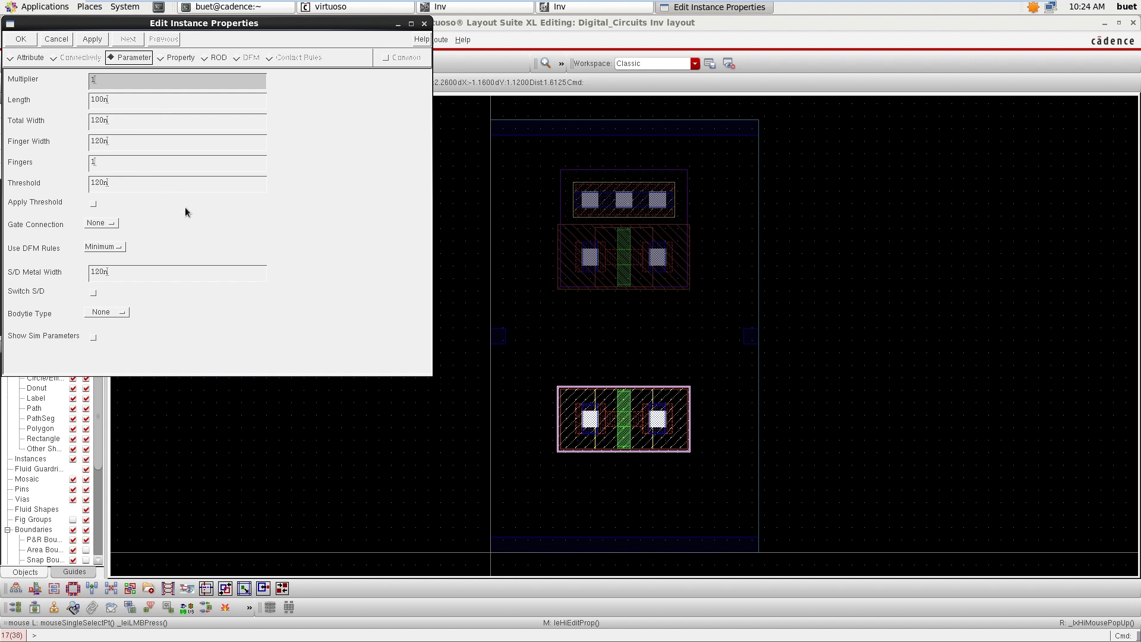
left_click(110, 314)
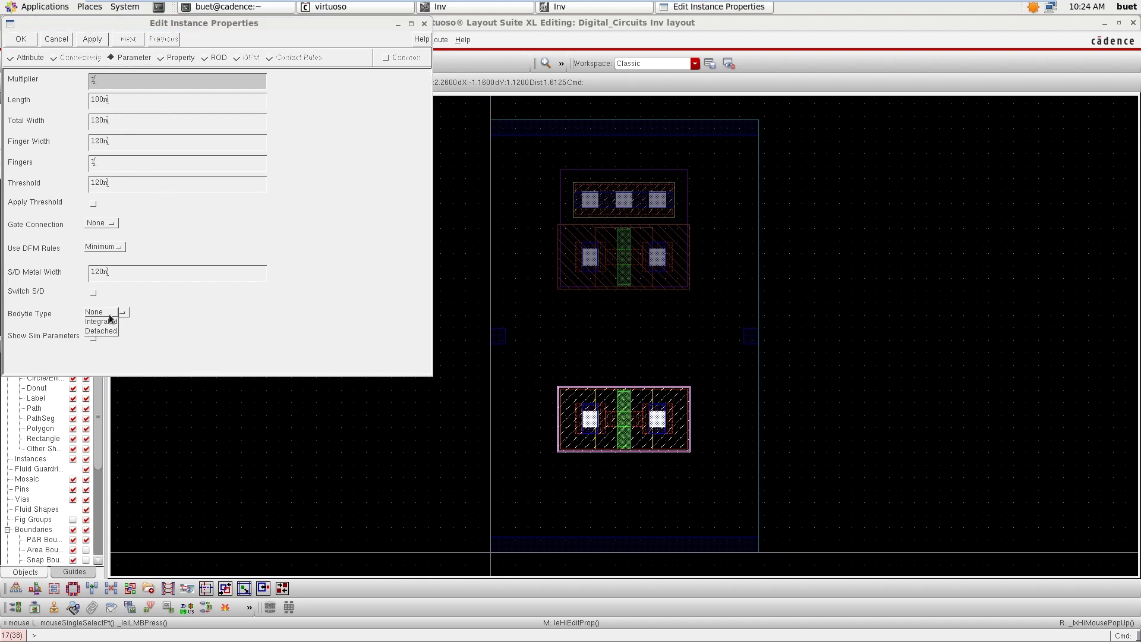
left_click(102, 331)
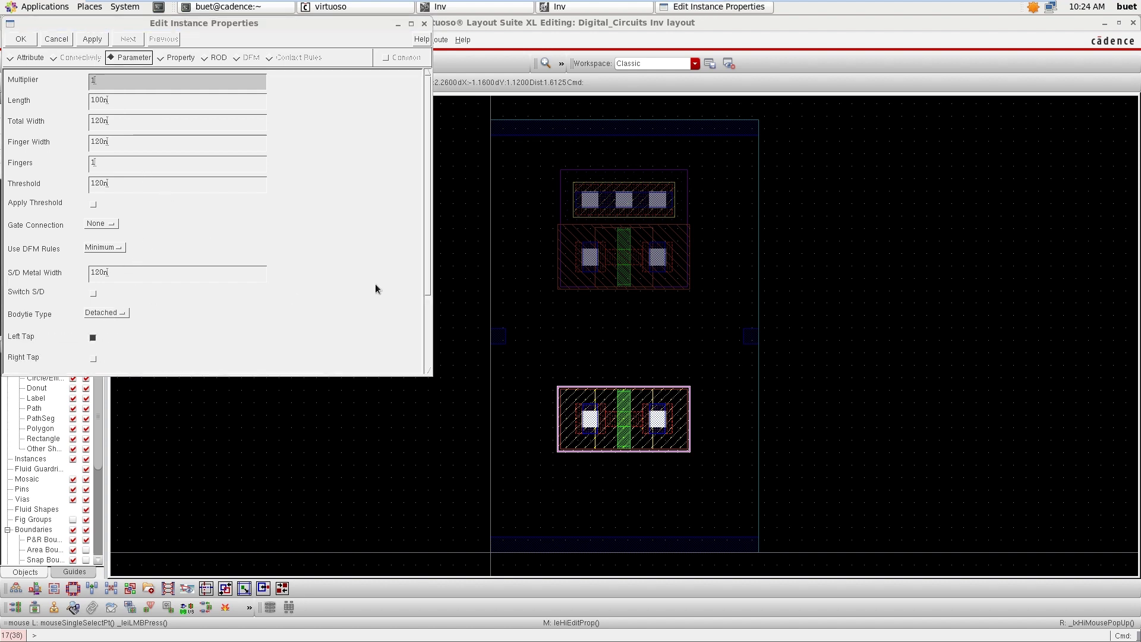
left_click_drag(427, 277, 437, 359)
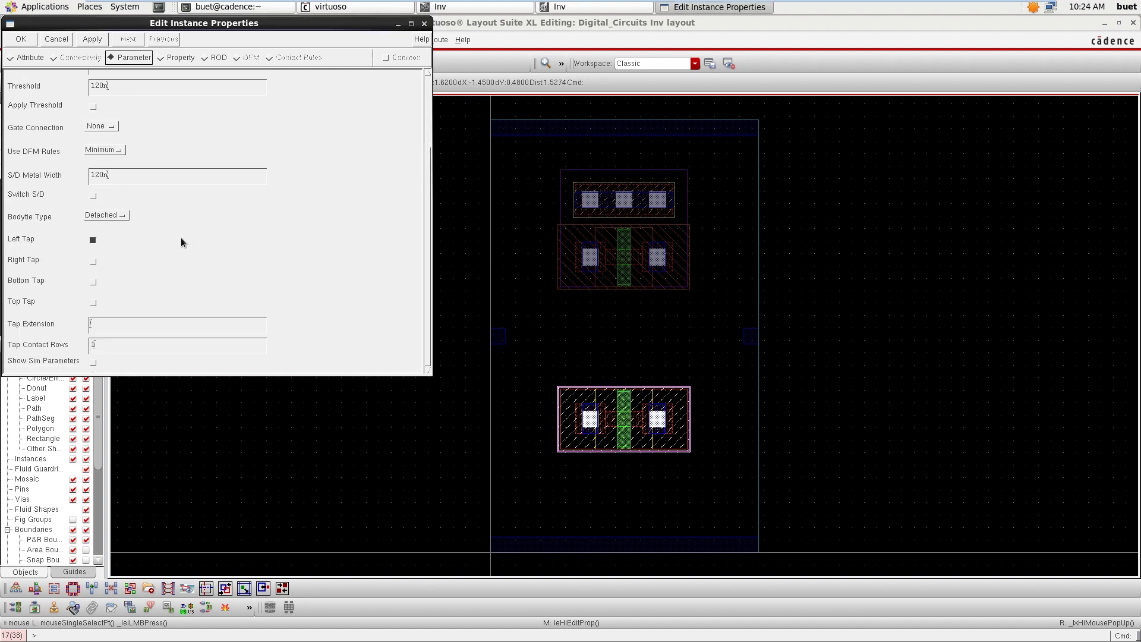
left_click(98, 242)
left_click(99, 283)
left_click(90, 39)
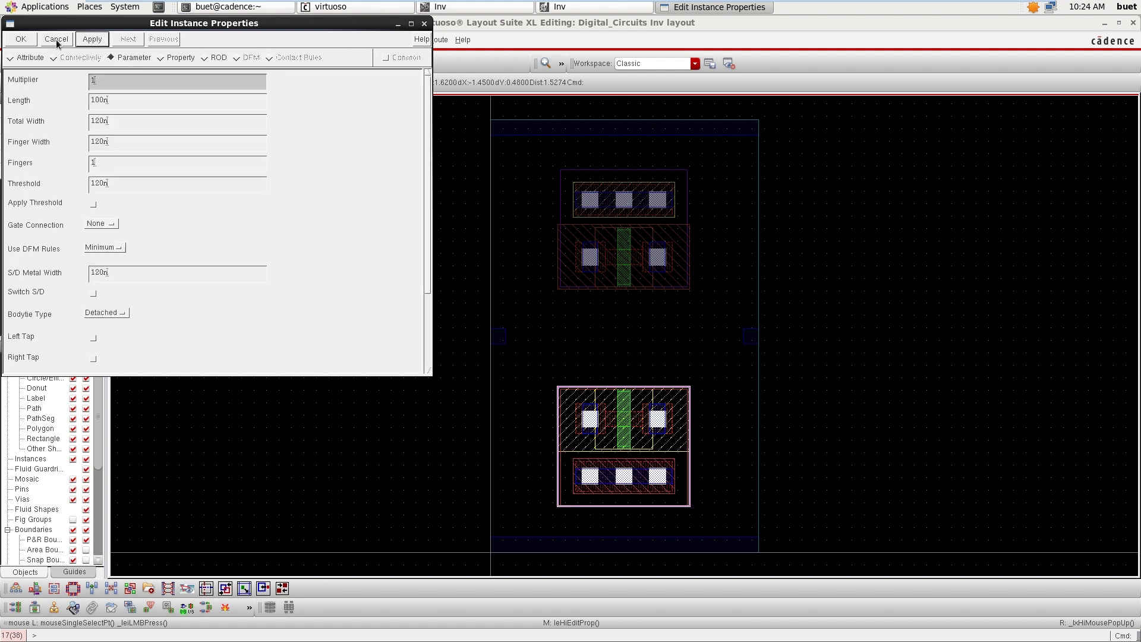
Step: Confirm the lower NMOS instance's property changes and deselect the instance
left_click(21, 38)
left_click(850, 387)
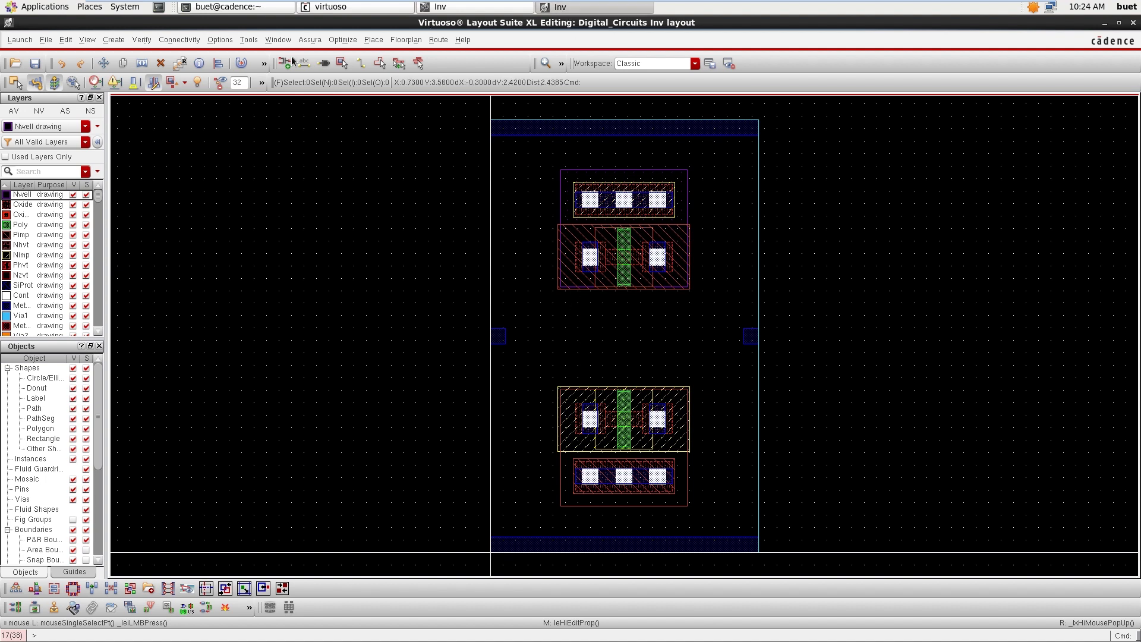
Step: Draw a vertical Metal1 wire from the PMOS's left contact up to the VDD rail
left_click(113, 40)
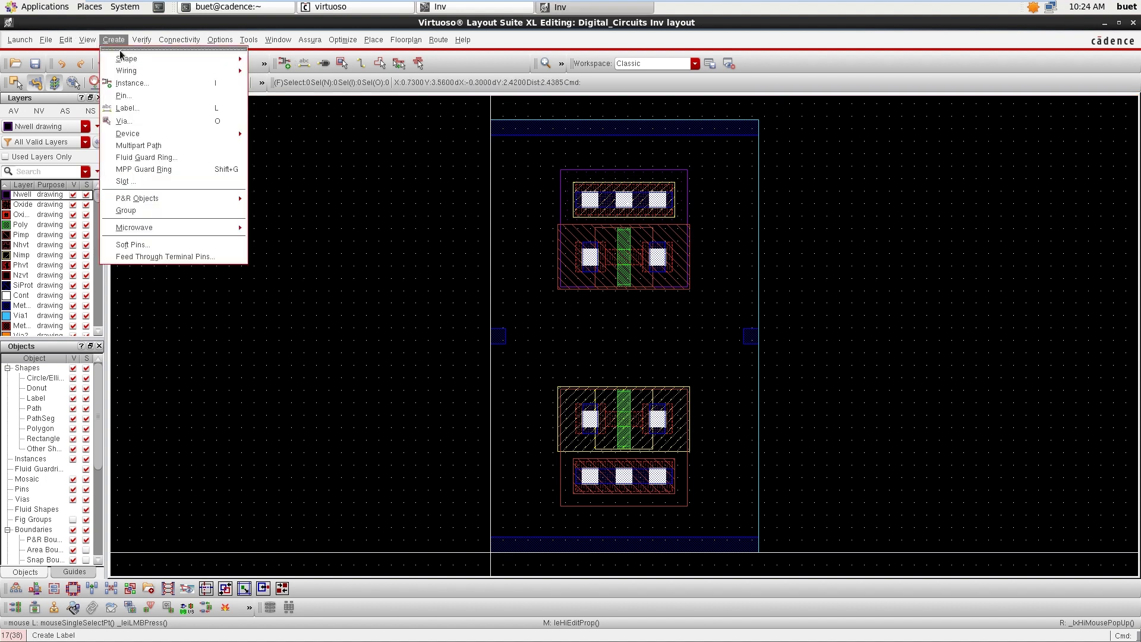
mouse_move(128, 60)
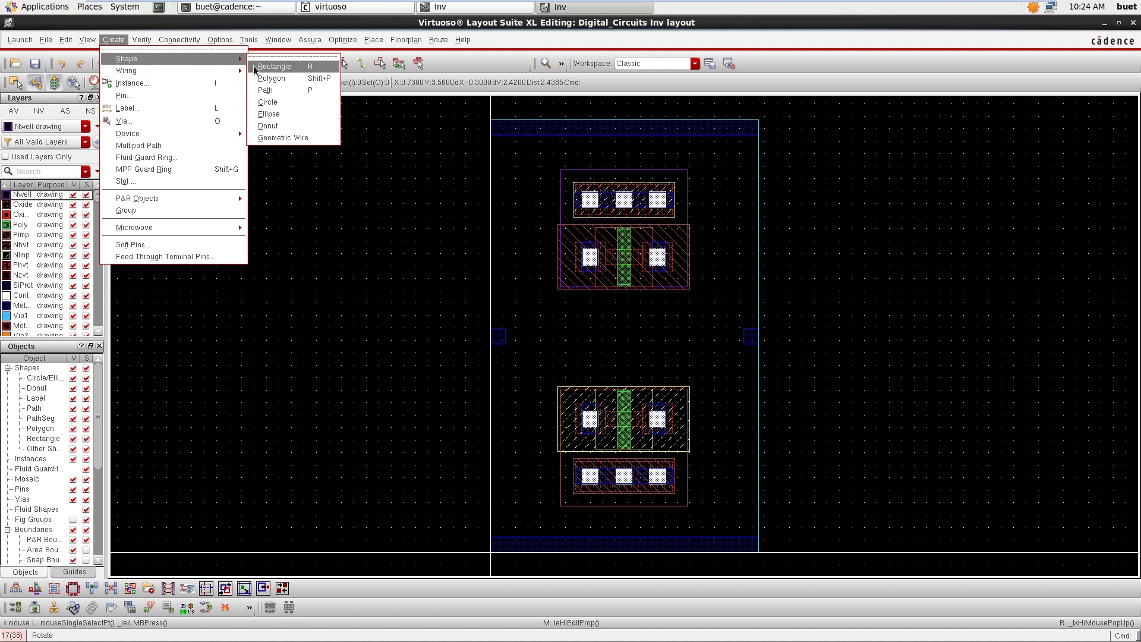
mouse_move(229, 72)
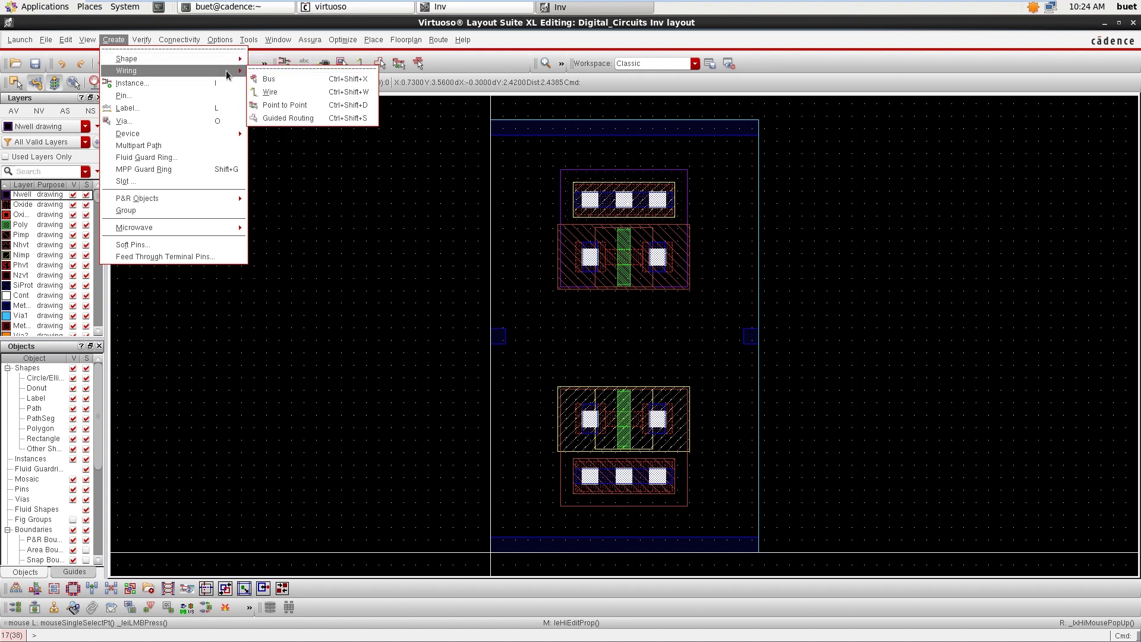
left_click(273, 92)
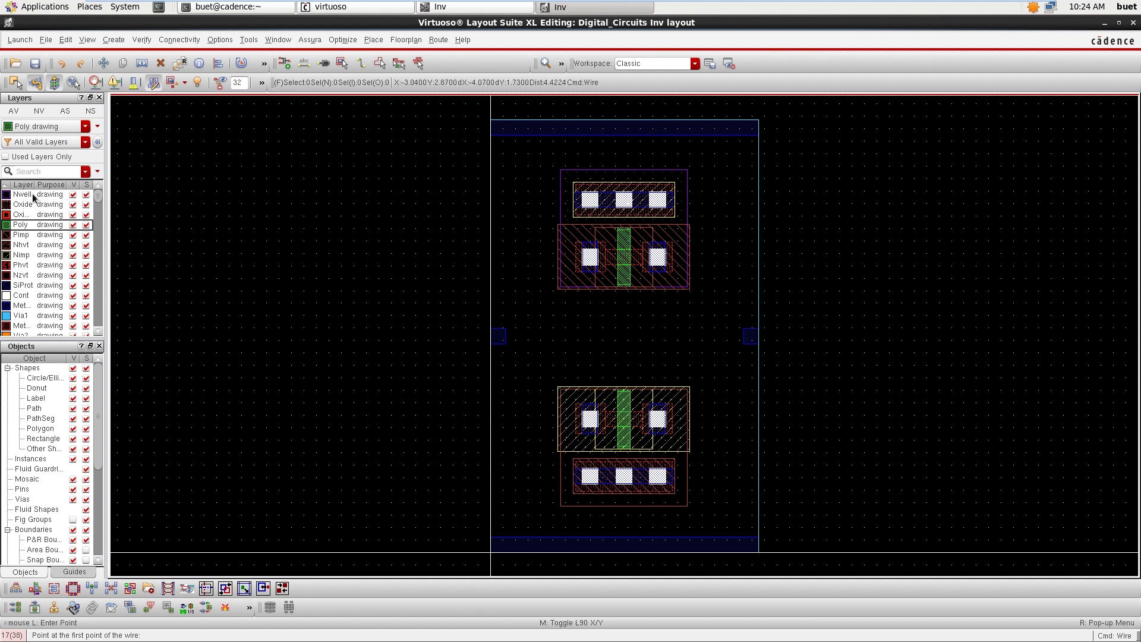
left_click(22, 307)
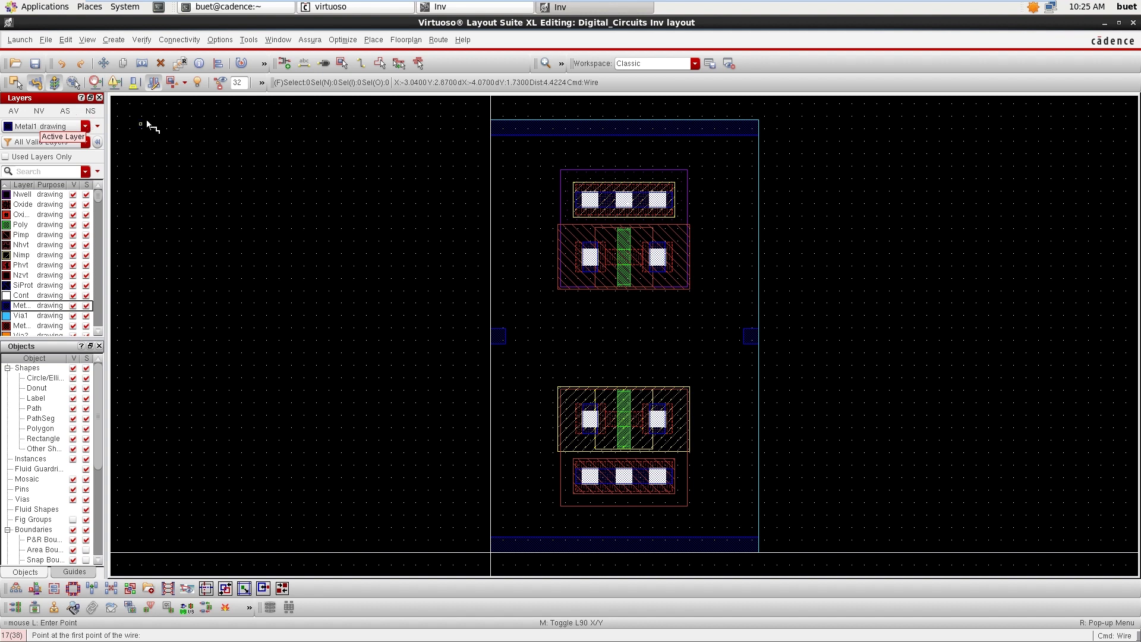
left_click(590, 269)
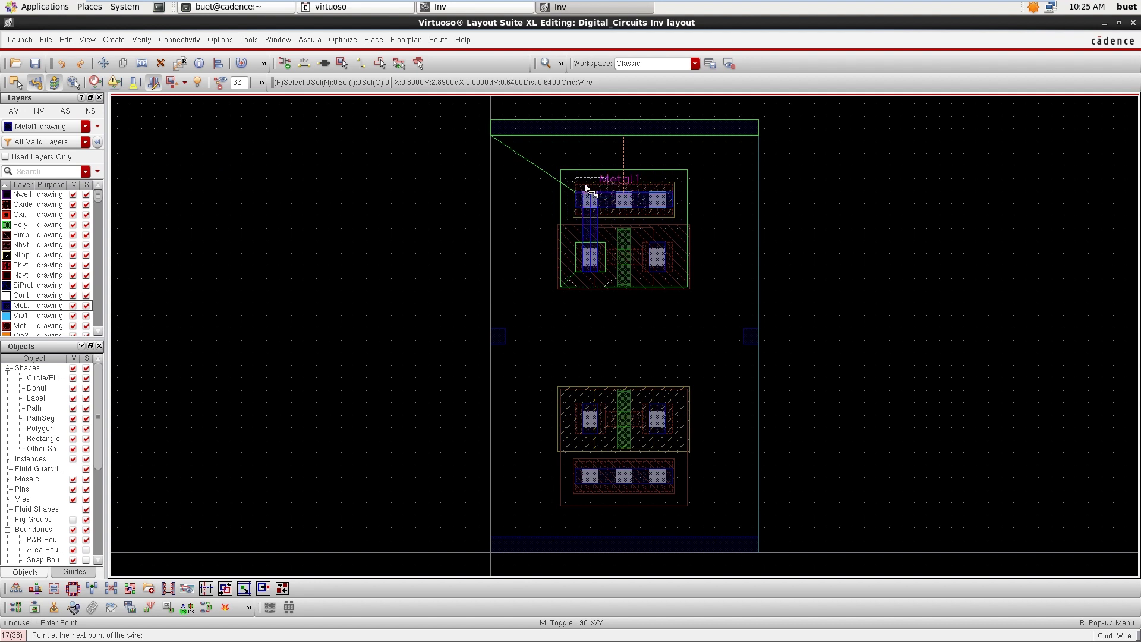
double_click(584, 129)
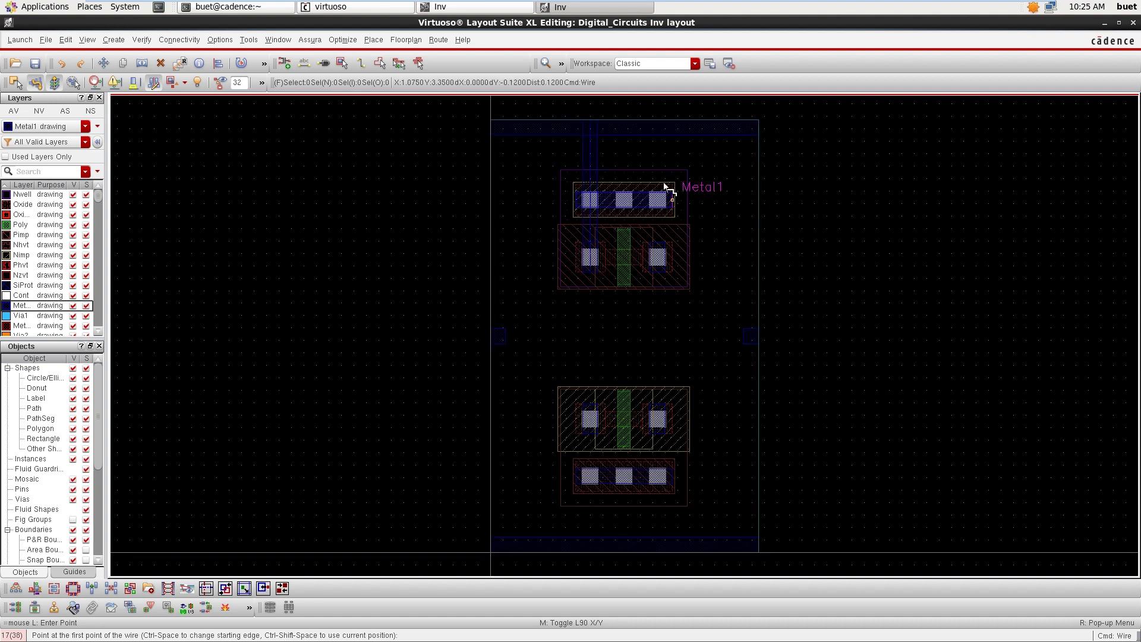
Step: Try a Metal1 wire from the NMOS's right contact to the VSS rail, and delete that wire
left_click(657, 419)
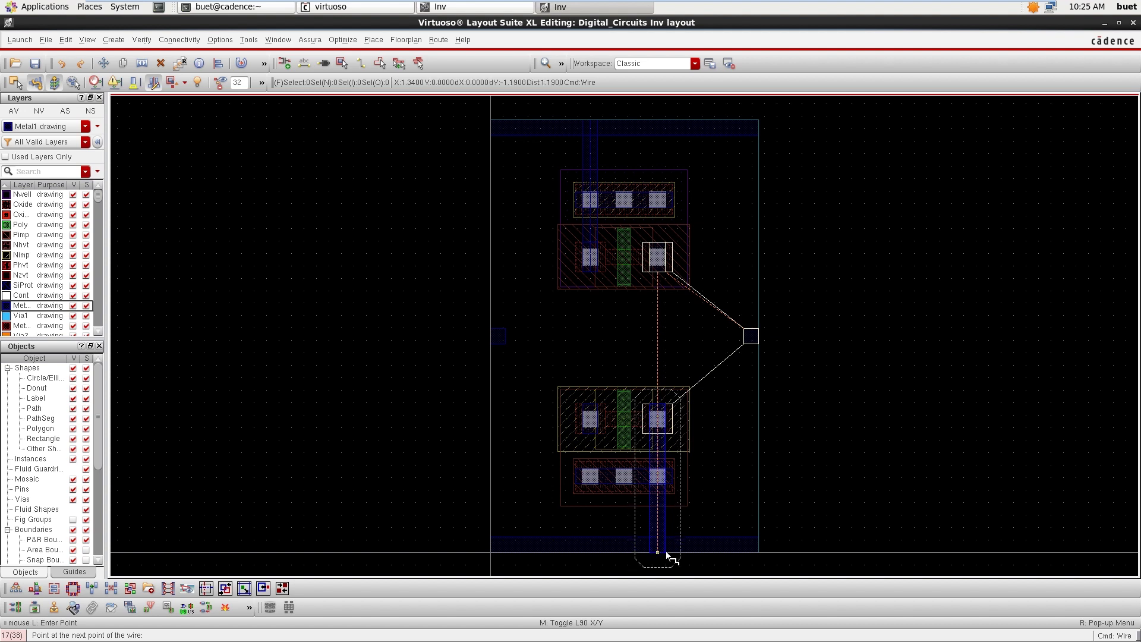
double_click(666, 553)
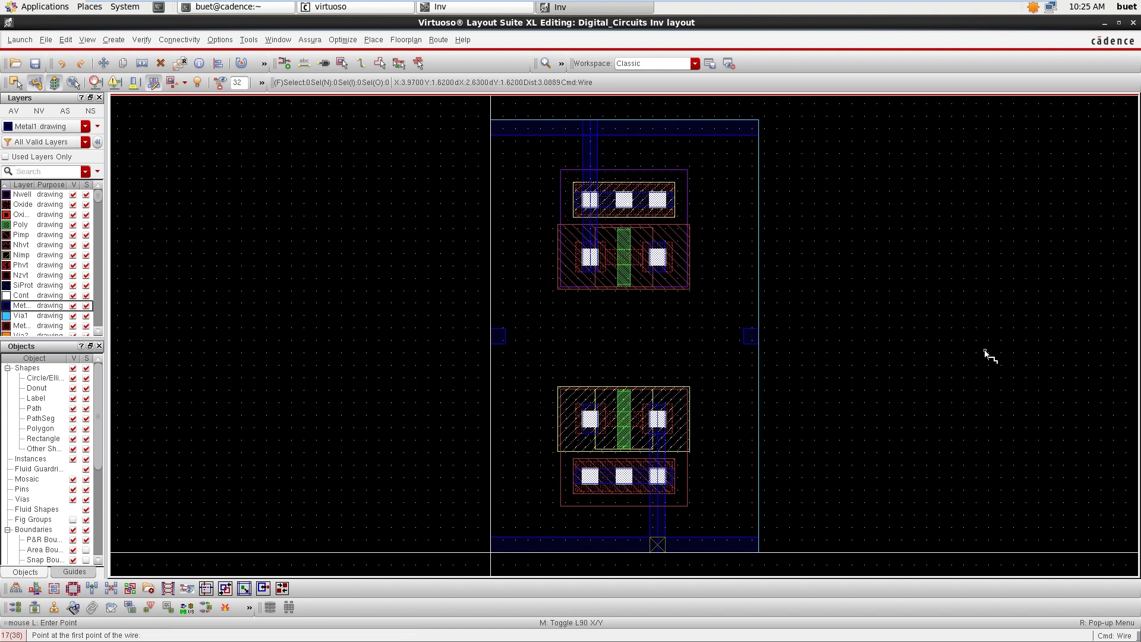
key("Escape")
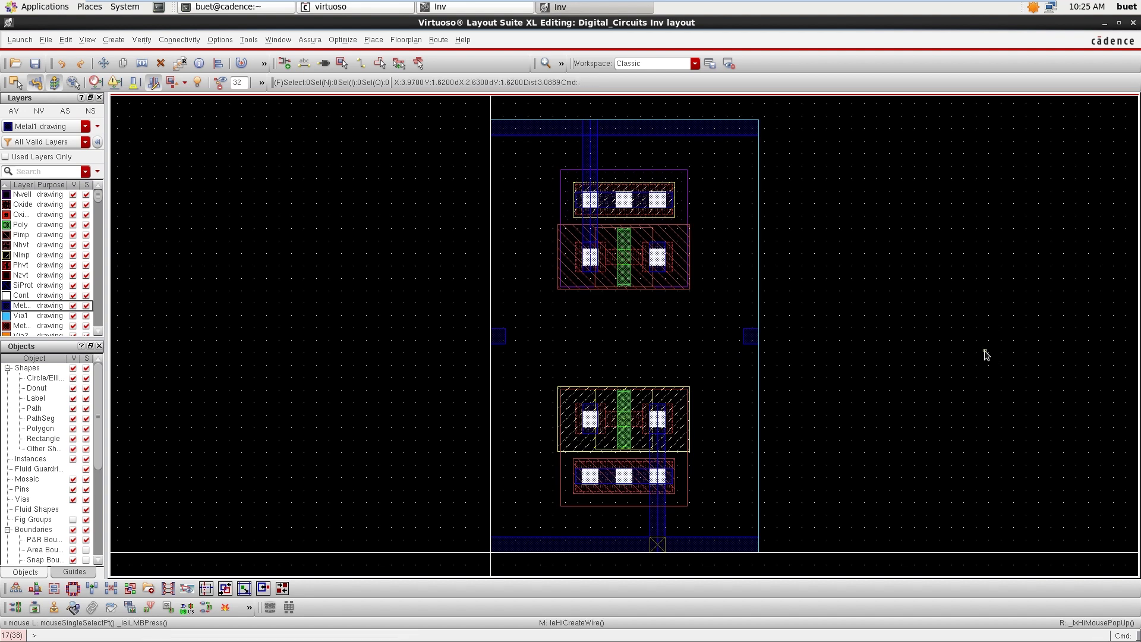
left_click(658, 522)
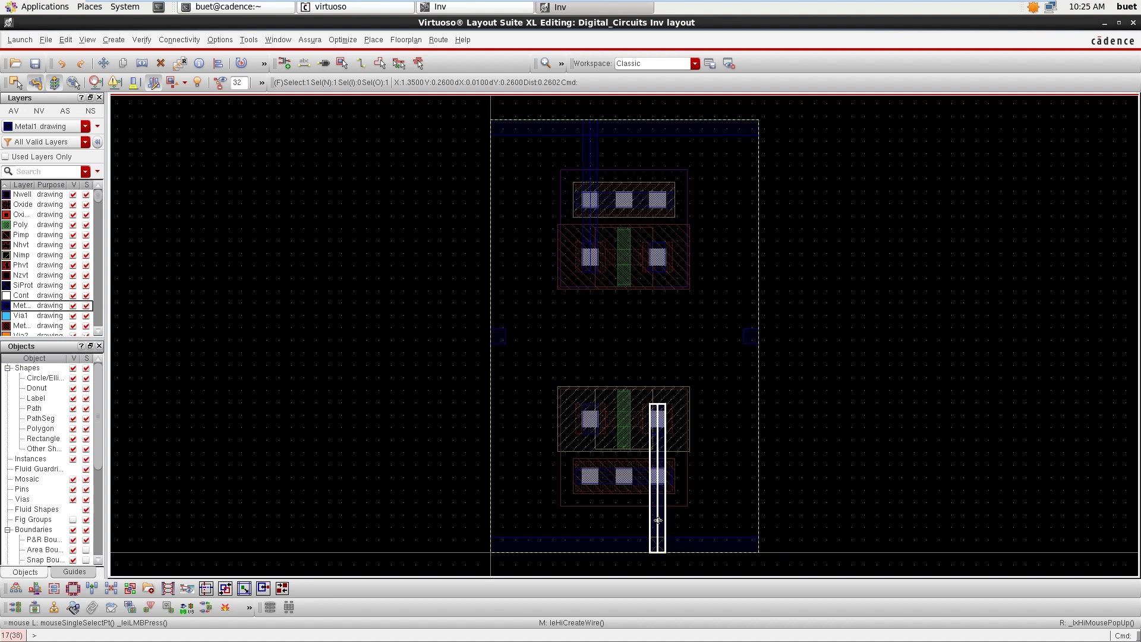
key("Delete")
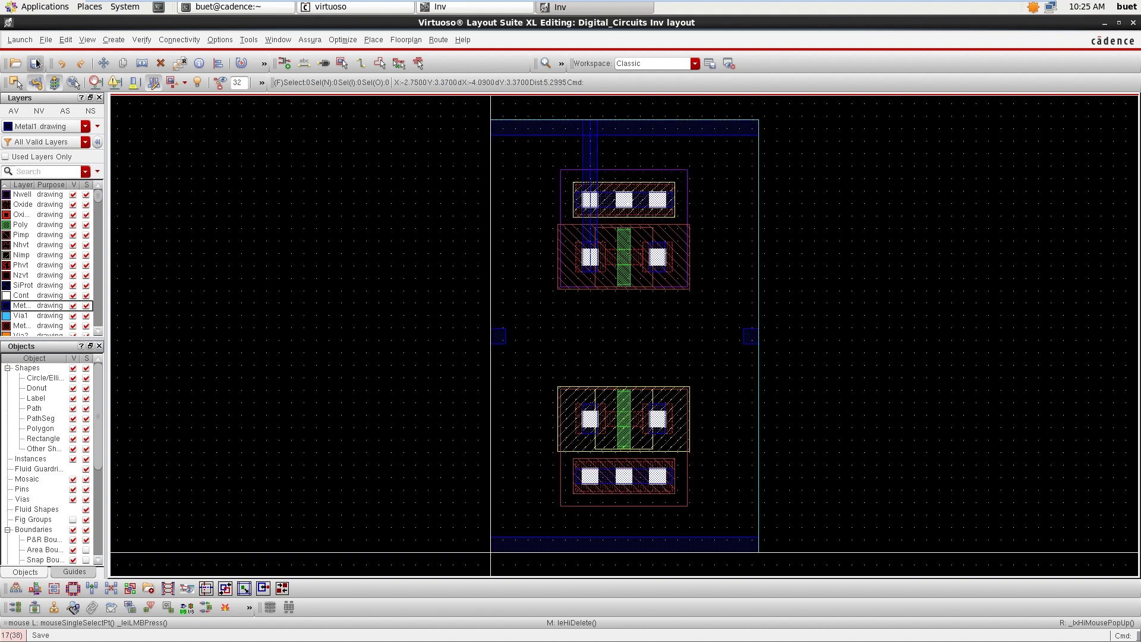
Step: Draw a vertical Metal1 wire from the NMOS's left contact down to the VSS rail
left_click(114, 40)
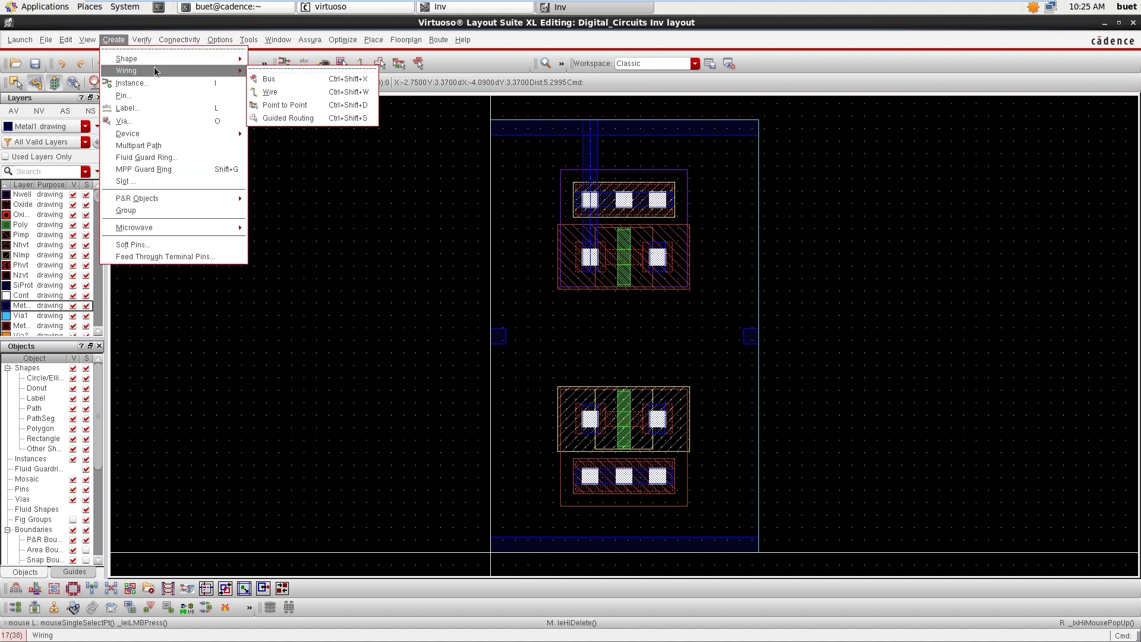
left_click(271, 92)
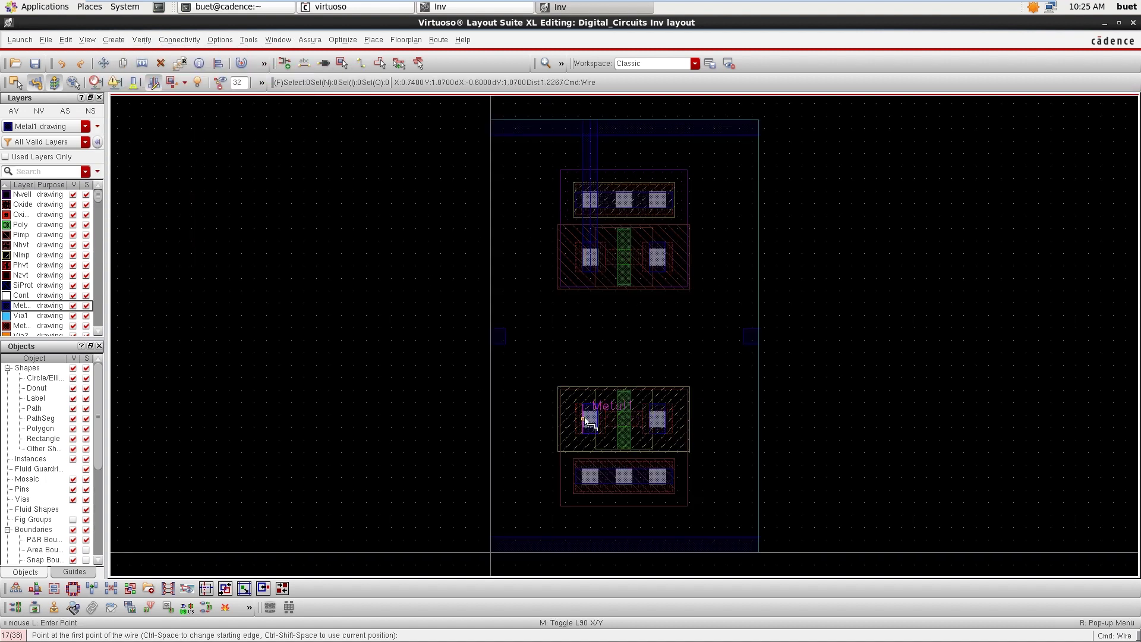
left_click(591, 404)
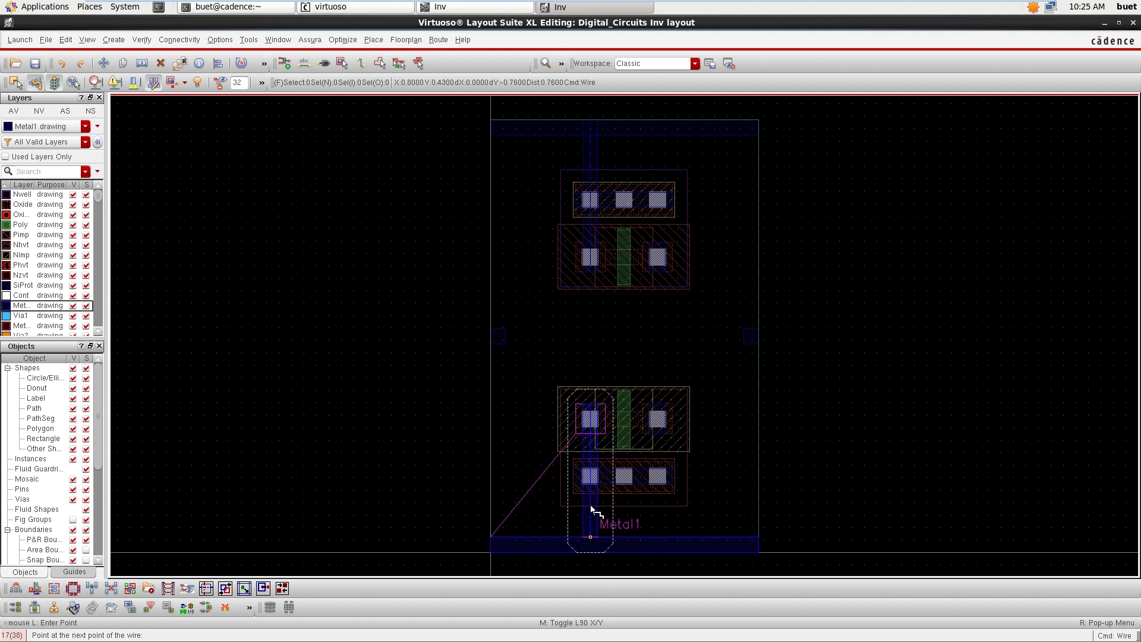
double_click(590, 540)
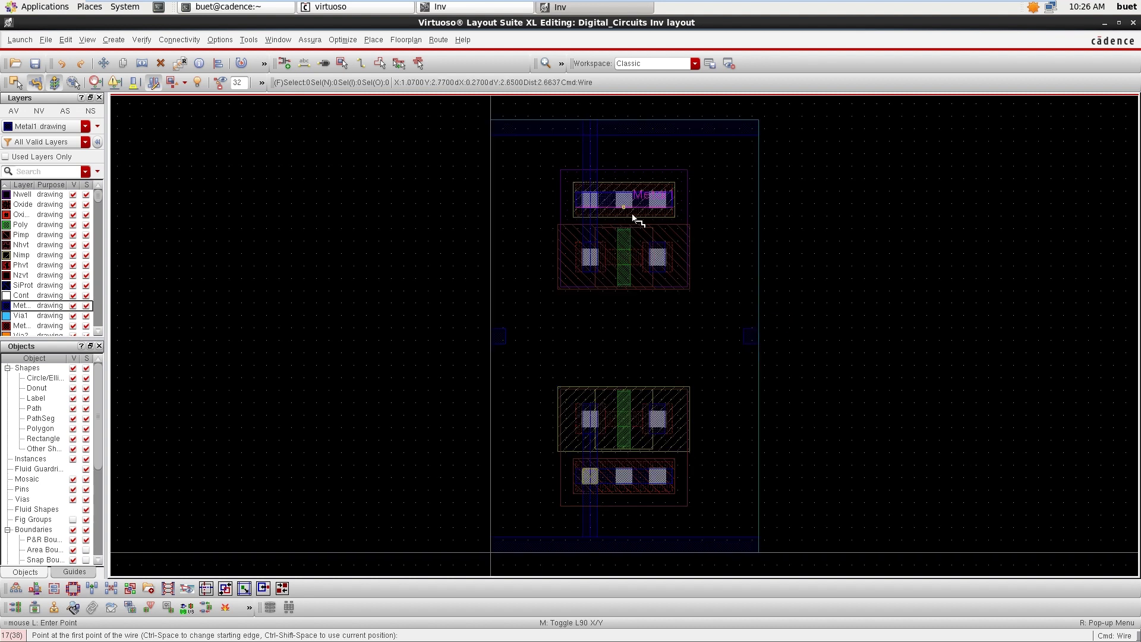
Step: Connect the right contacts of the PMOS and NMOS with a vertical Metal1 wire and wire the output pin to it horizontally
left_click(657, 244)
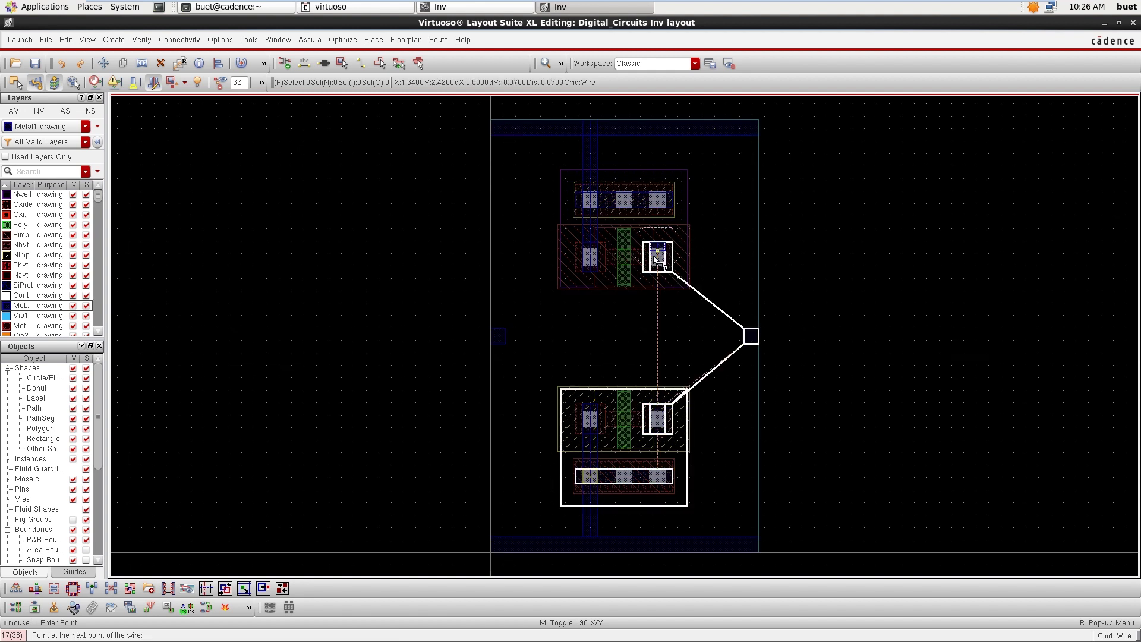
double_click(664, 429)
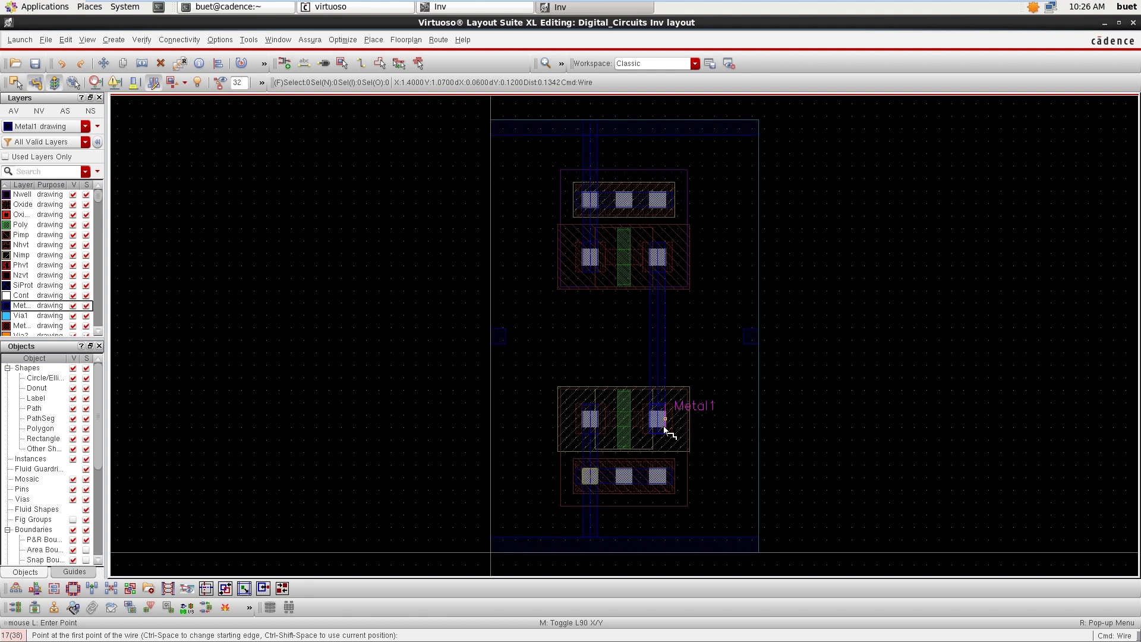
left_click(744, 338)
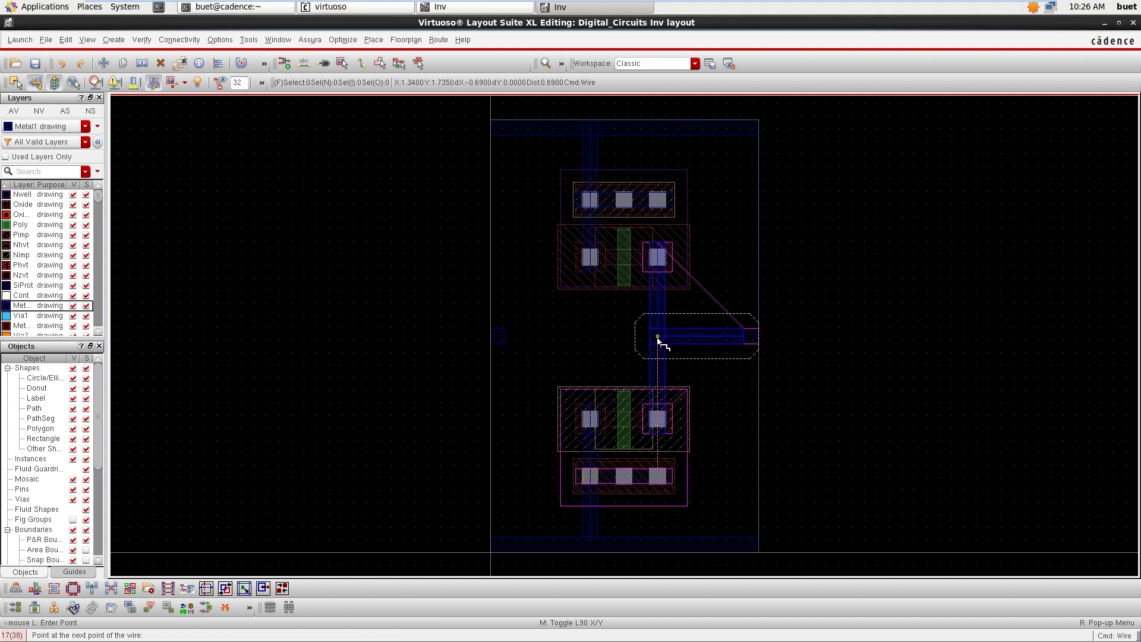
double_click(658, 338)
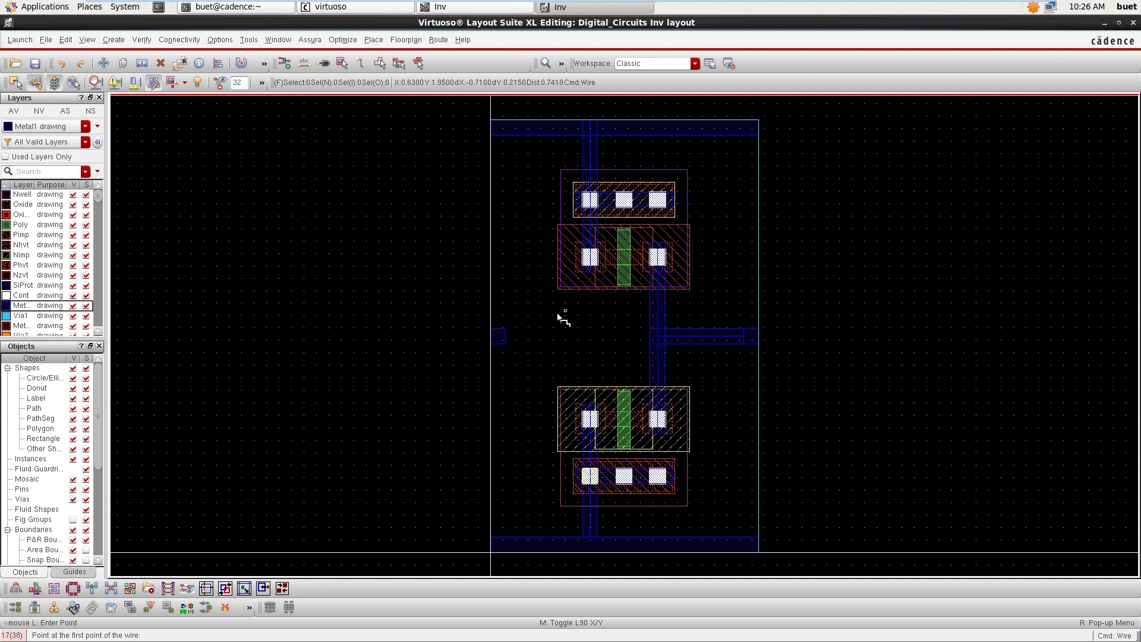
Step: Connect the PMOS and NMOS gates with a vertical wire on the Poly drawing layer and end wire creation
left_click(23, 224)
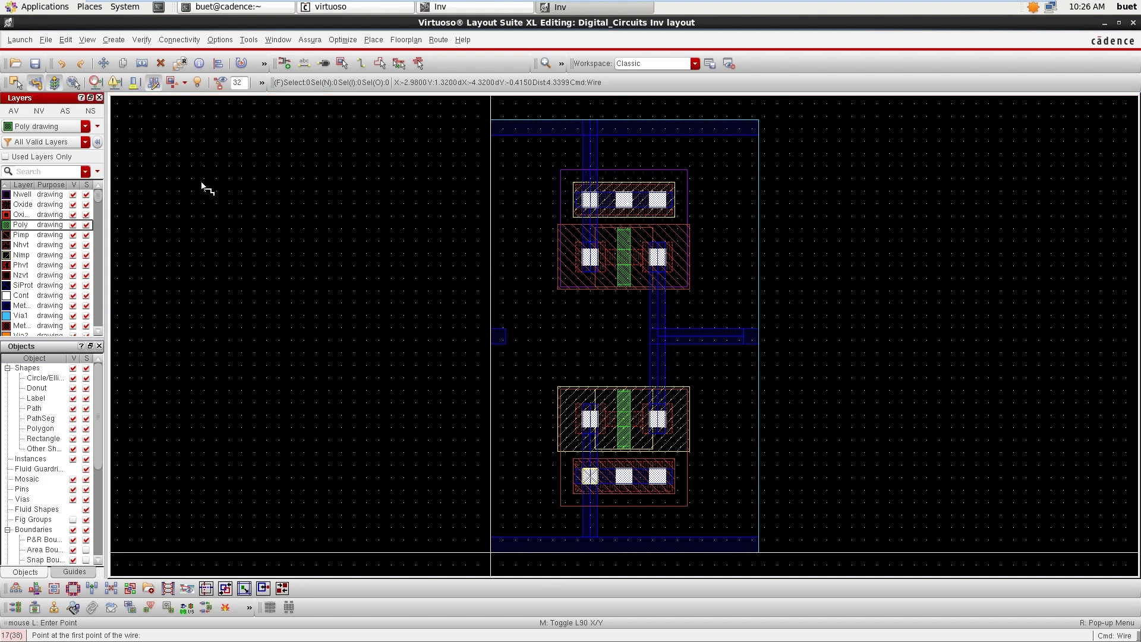
left_click(623, 288)
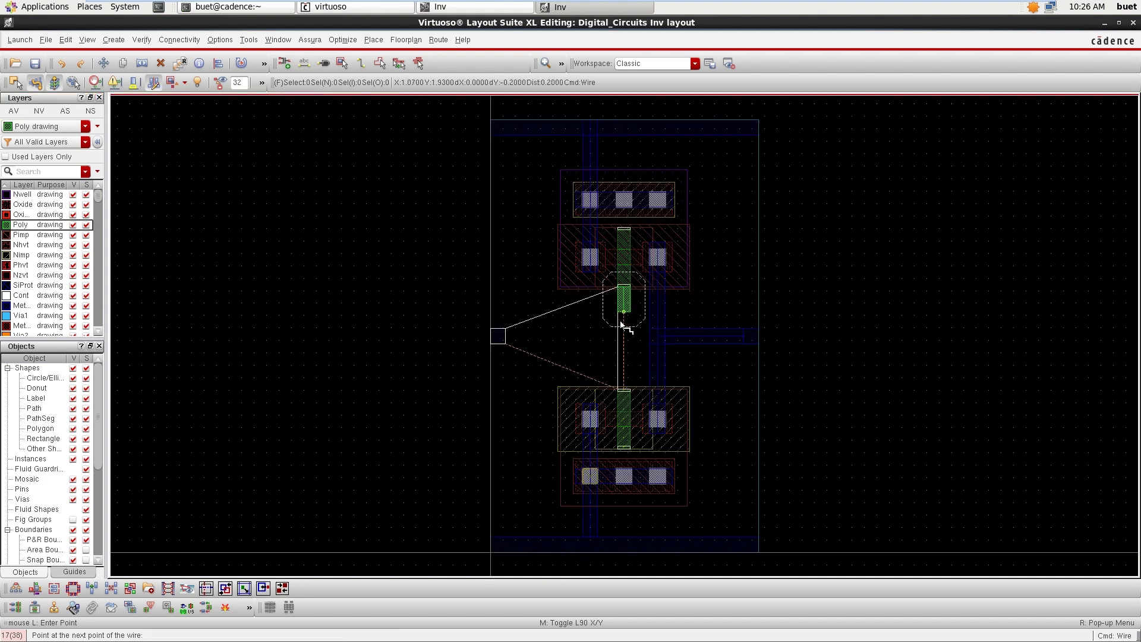
double_click(623, 390)
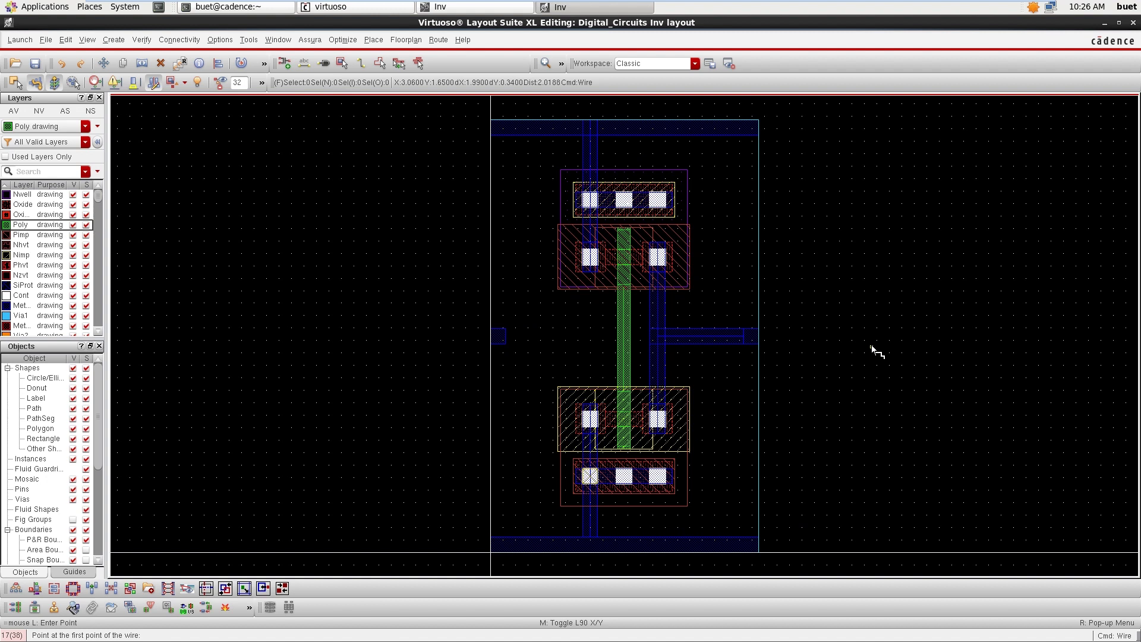
key("Escape")
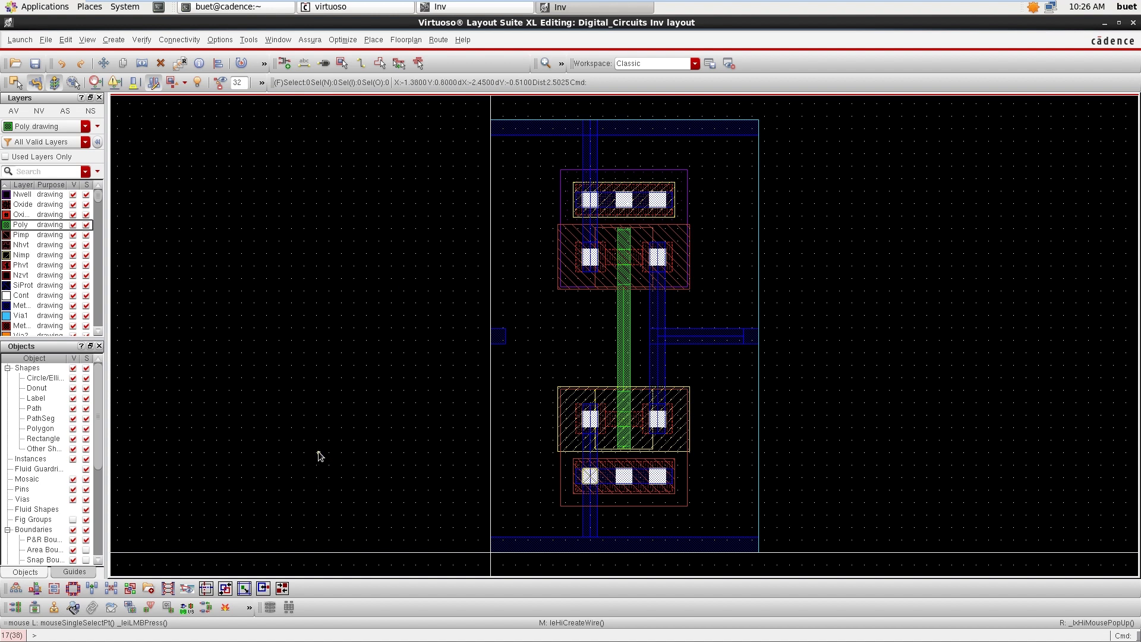
Step: Toggle the layout editor's gravity snapping
key("d")
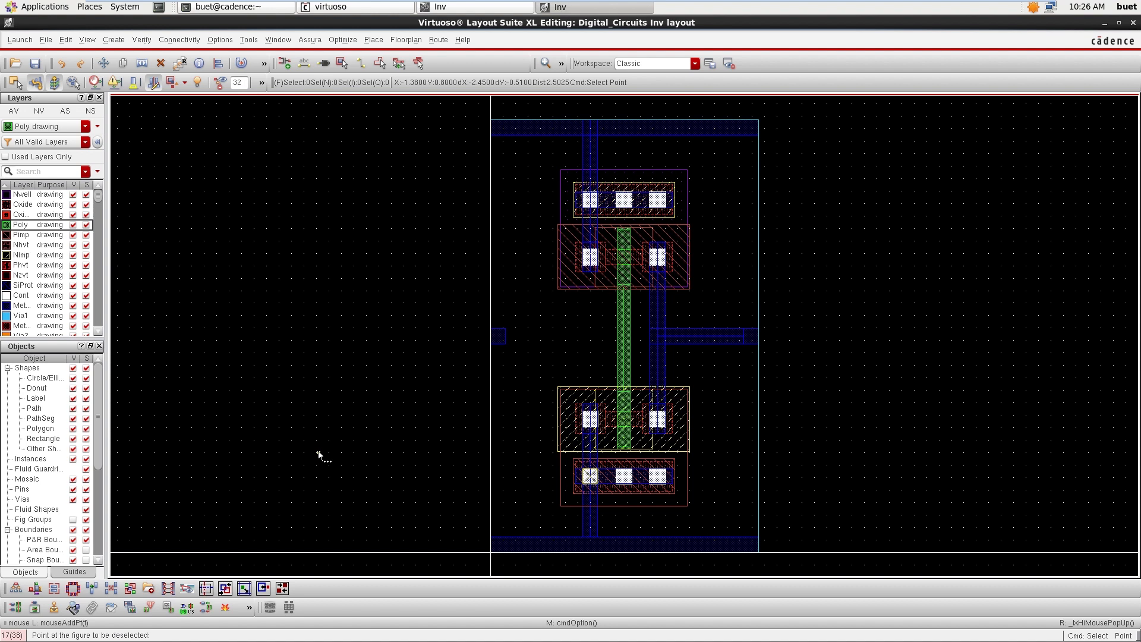
key("Escape")
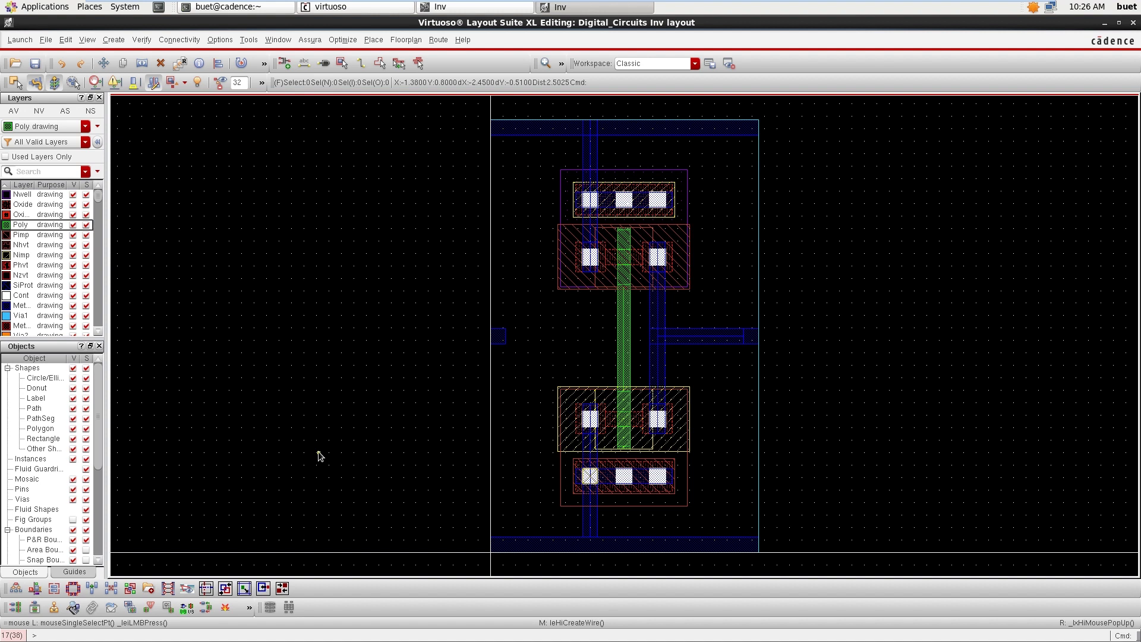
key("f")
left_click(113, 40)
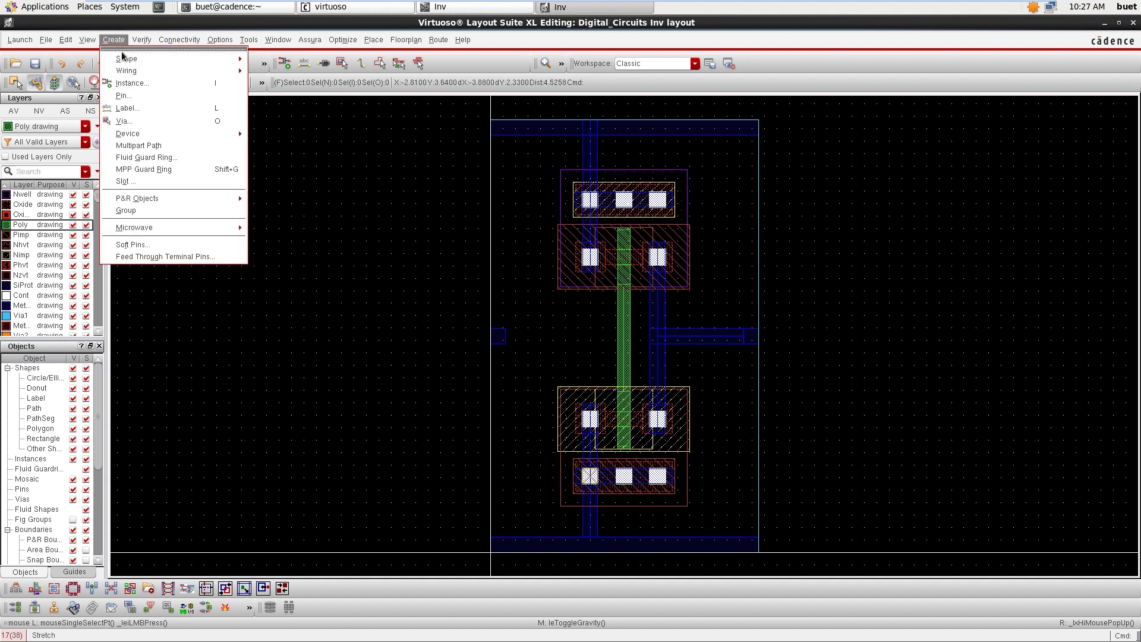
left_click(141, 121)
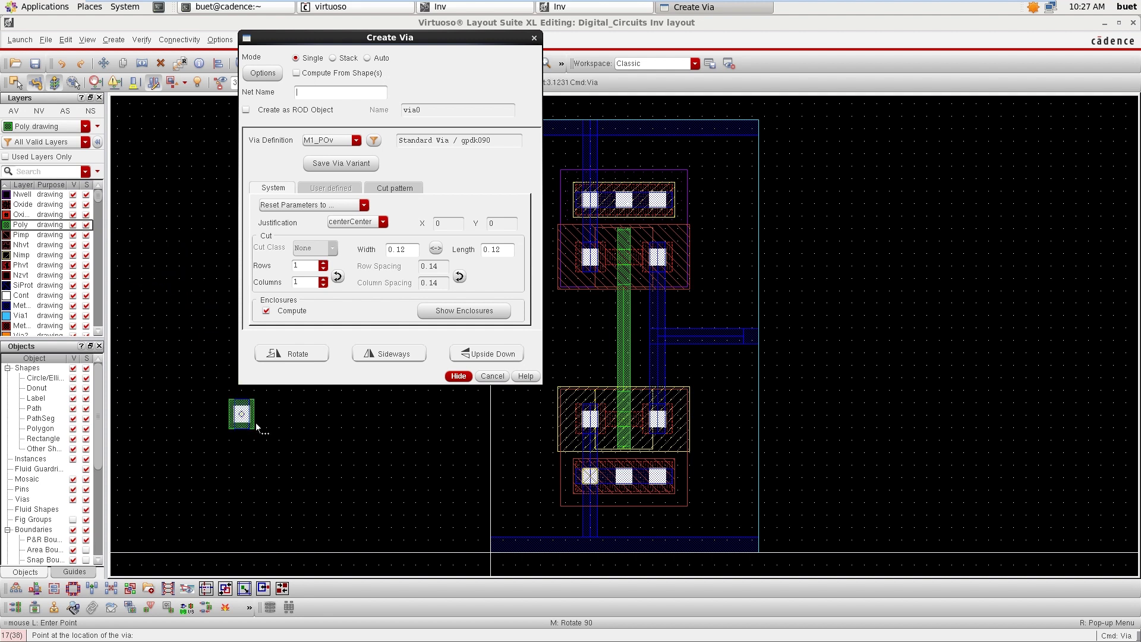
left_click(457, 377)
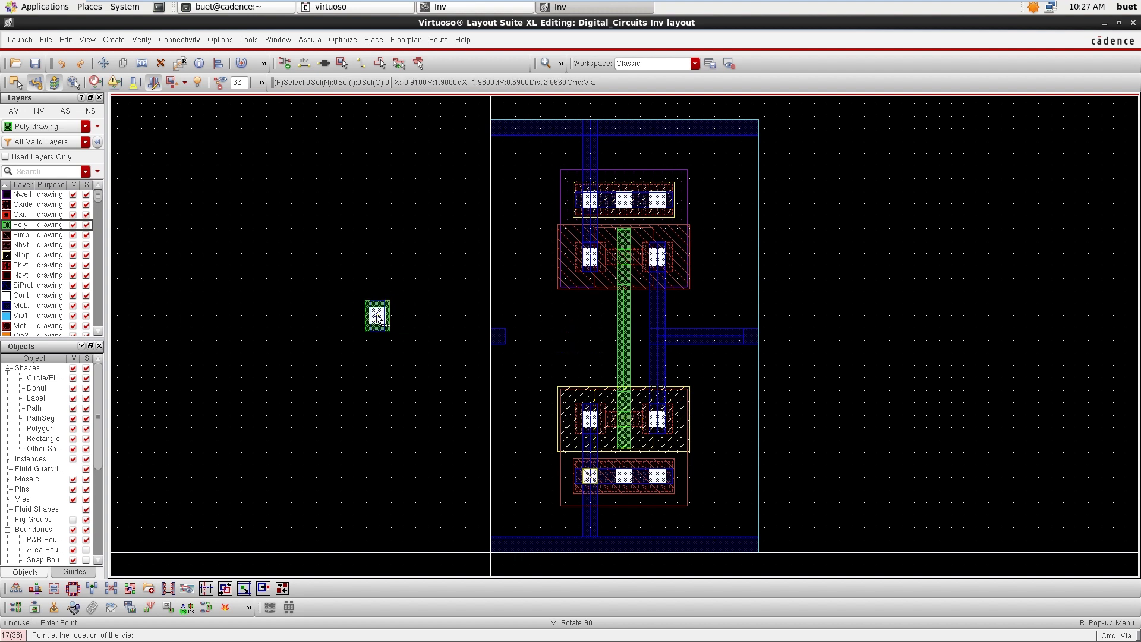
key("Escape")
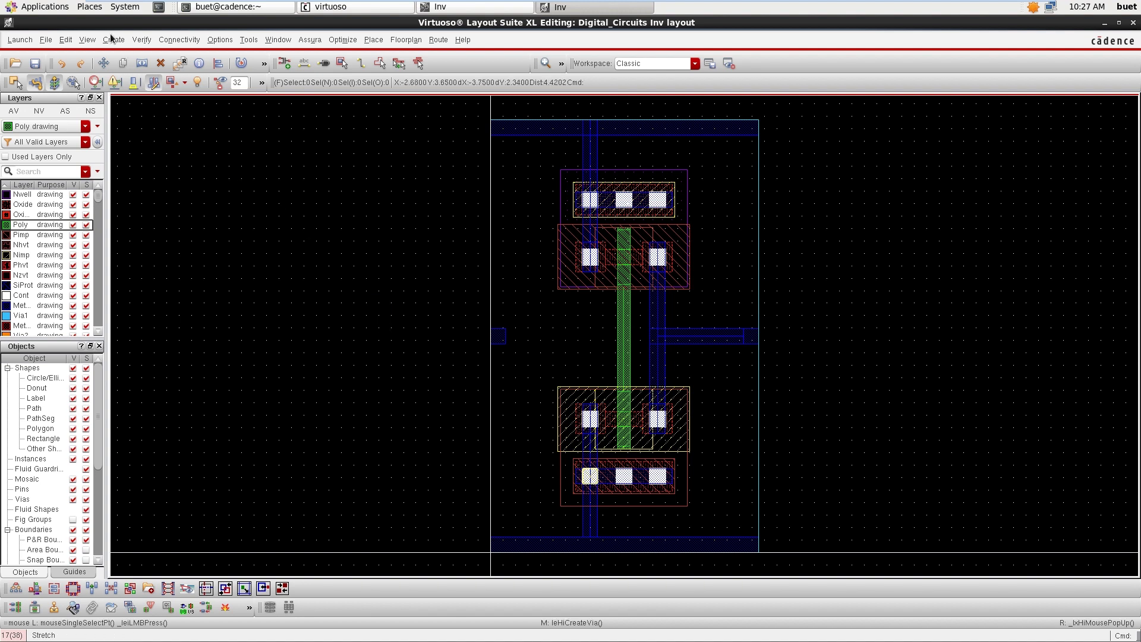
Step: Place an M1_POv via with one row and one column between the input pin and the vertical Poly gate wire
left_click(114, 40)
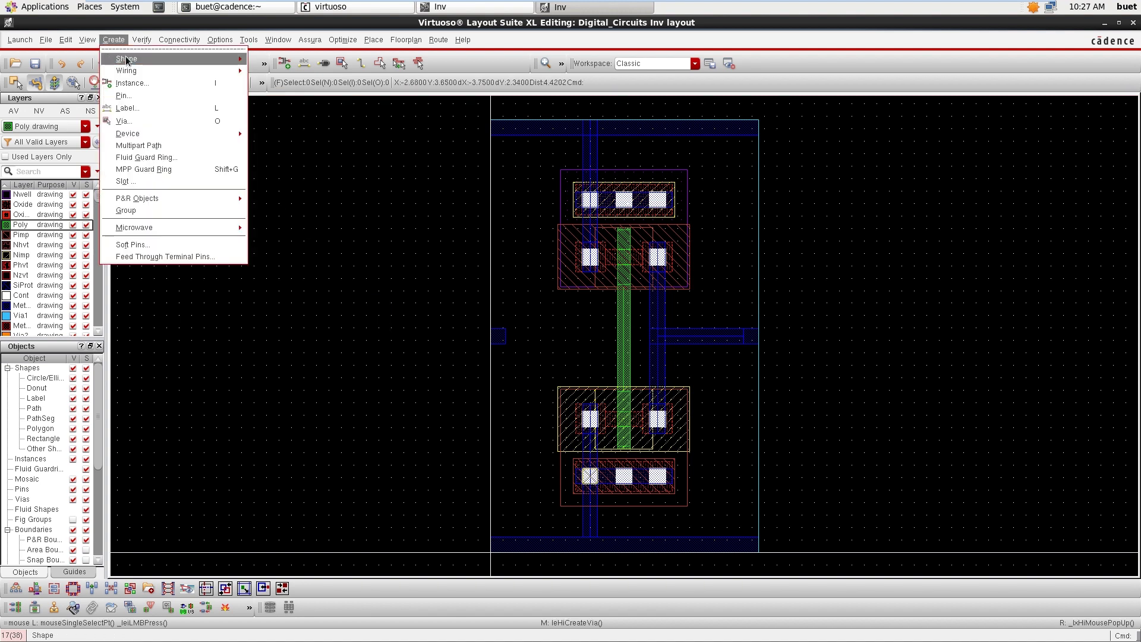
left_click(123, 121)
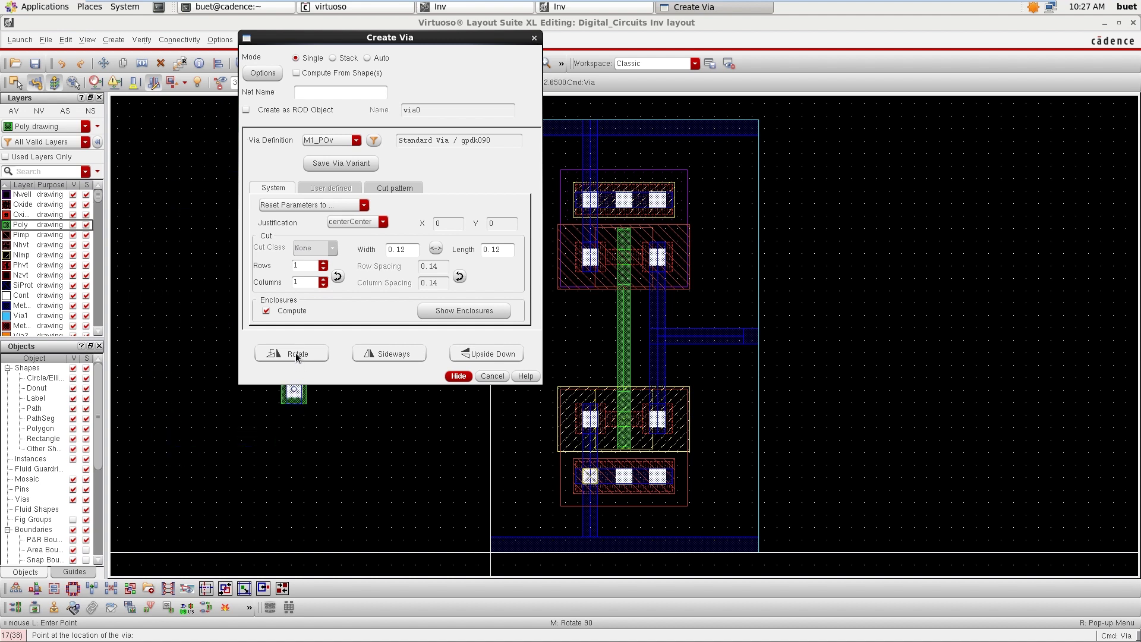
left_click(458, 376)
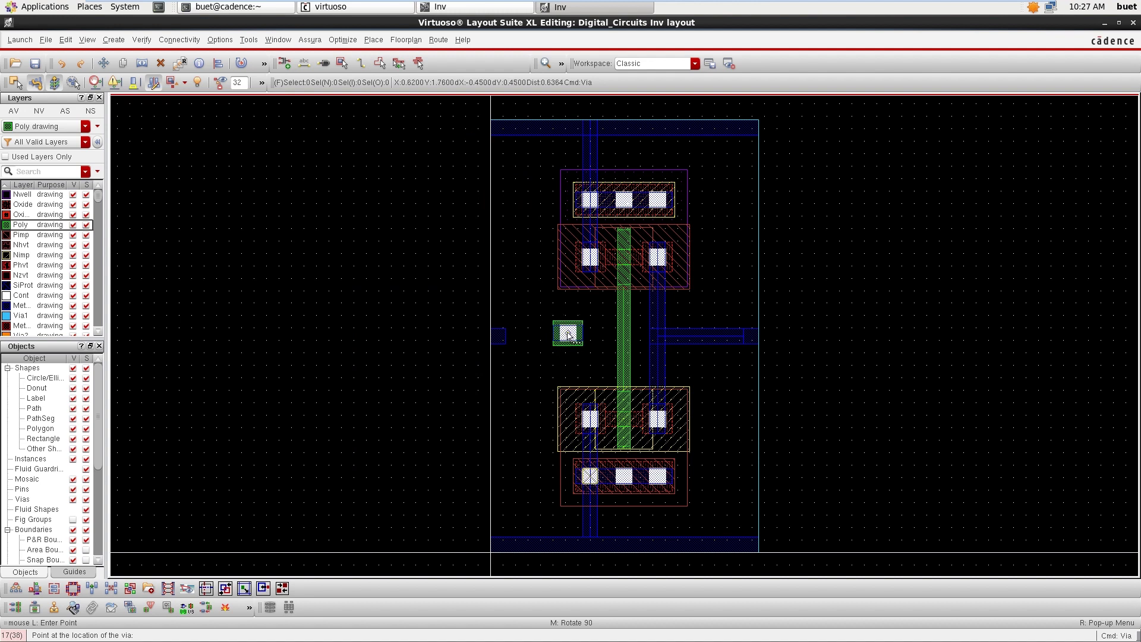
scroll(571, 337, "up", 1, "ctrl")
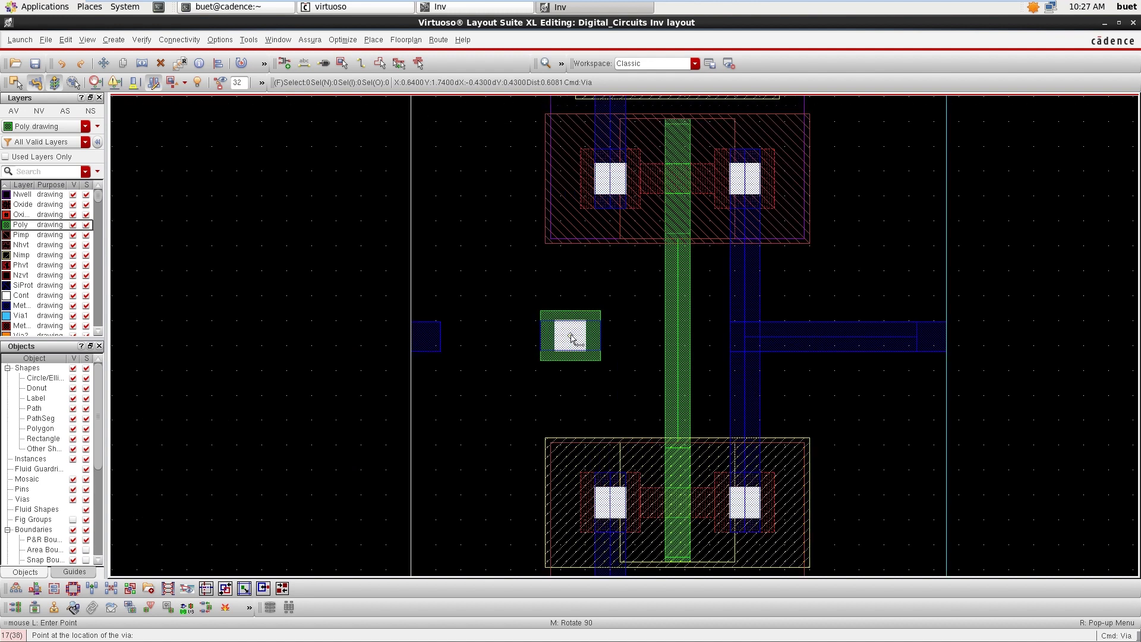
scroll(570, 337, "up", 1, "ctrl")
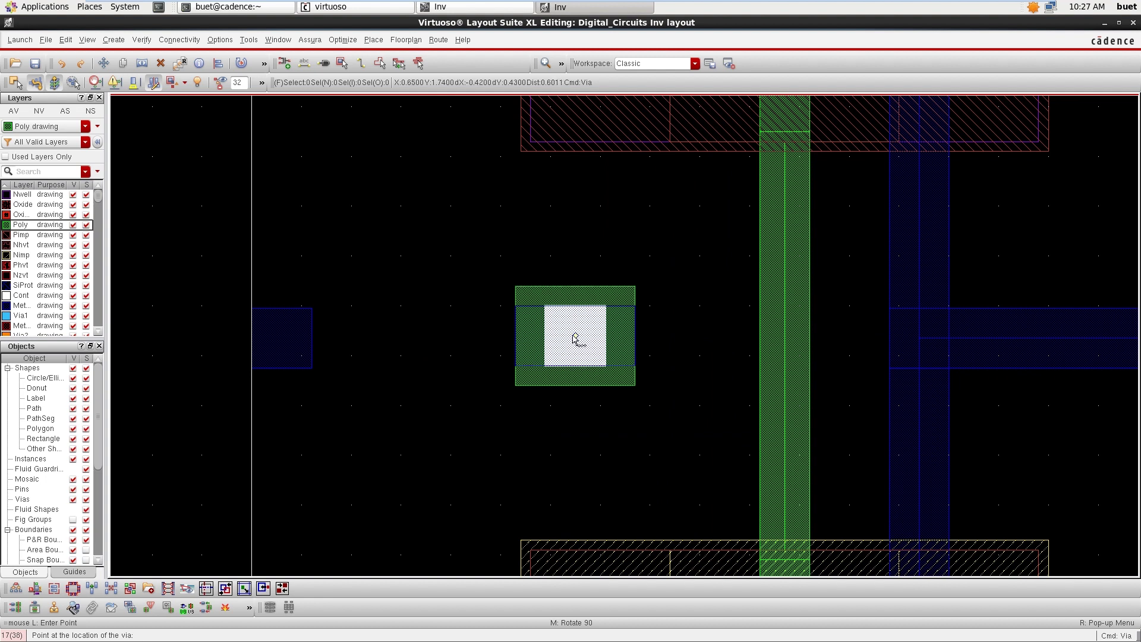
left_click(575, 338)
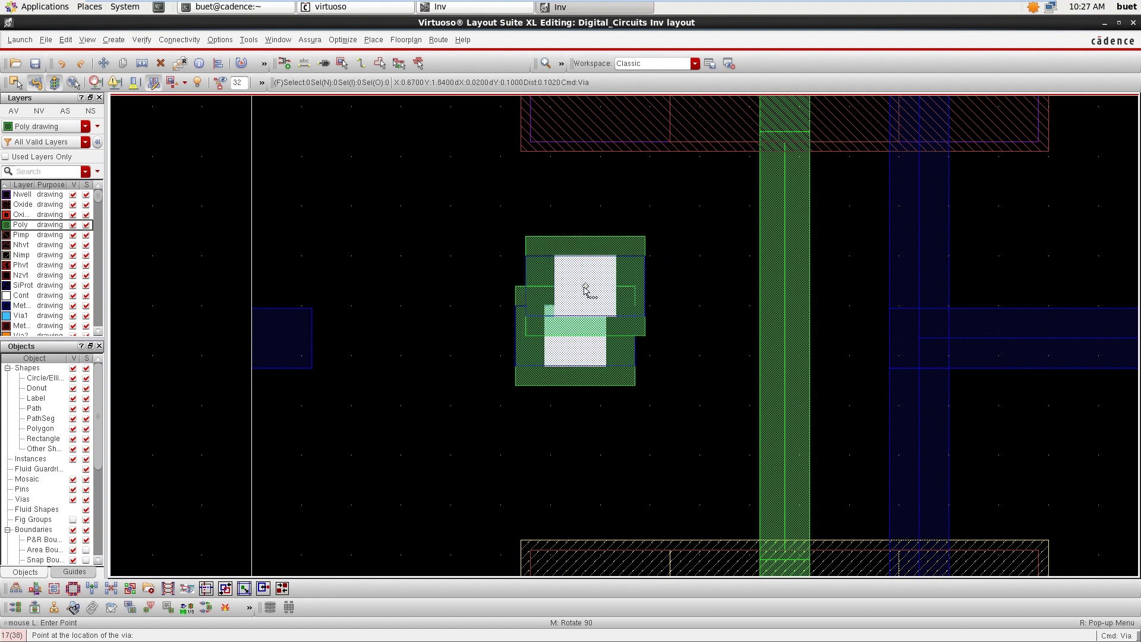
key("Escape")
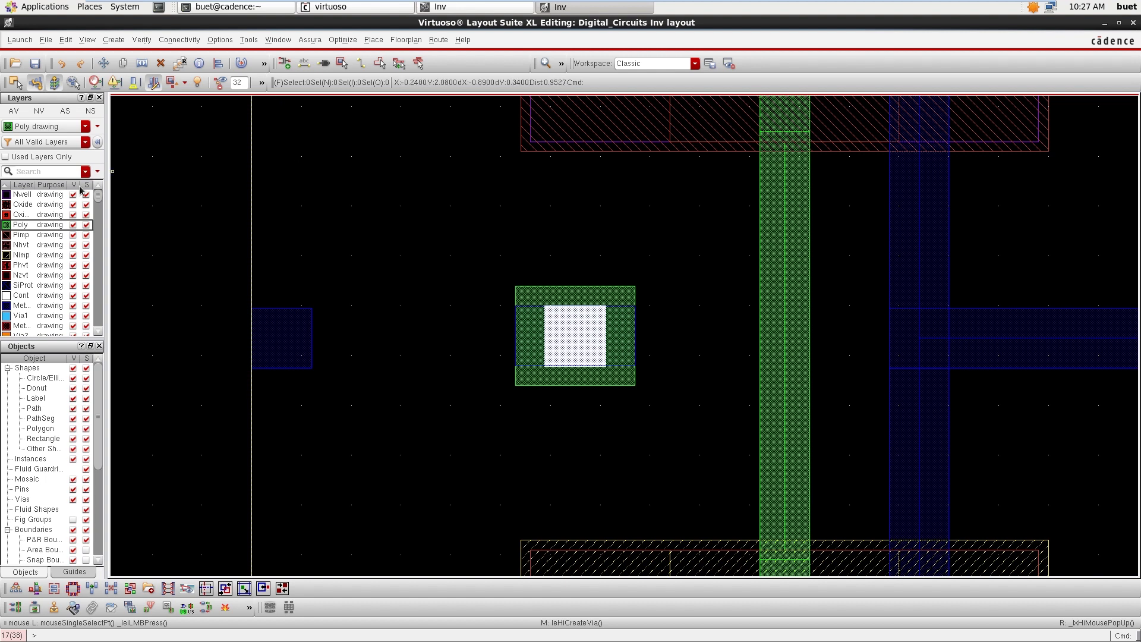
Step: Draw a horizontal Metal1 wire from the input pin's edge to the M1_POv via
left_click(25, 307)
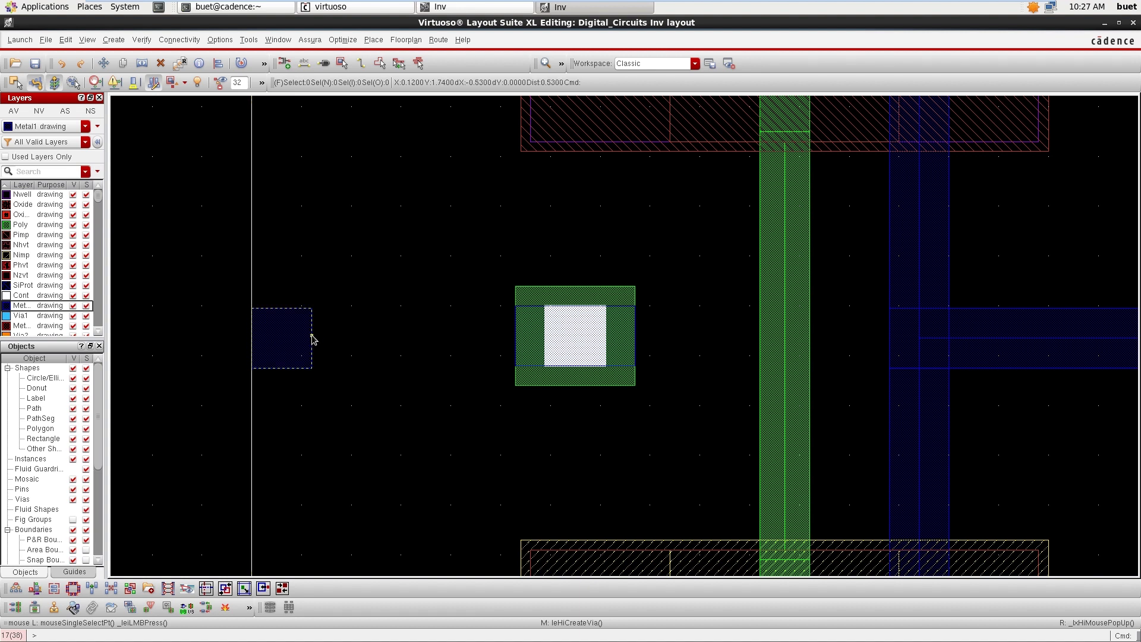
left_click(114, 40)
mouse_move(145, 72)
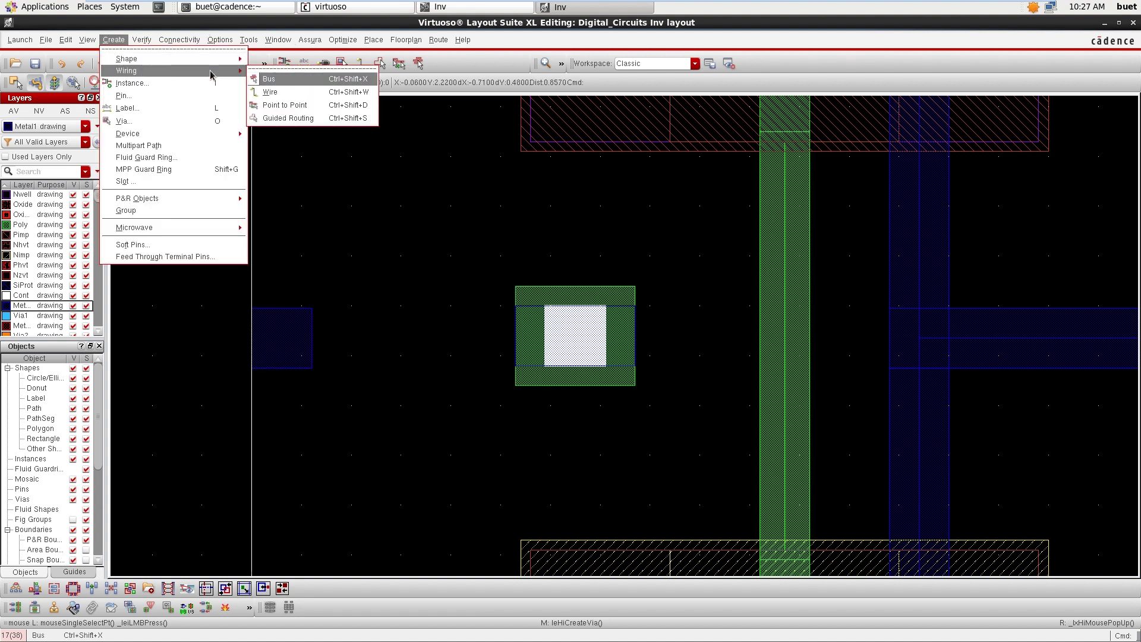
left_click(270, 92)
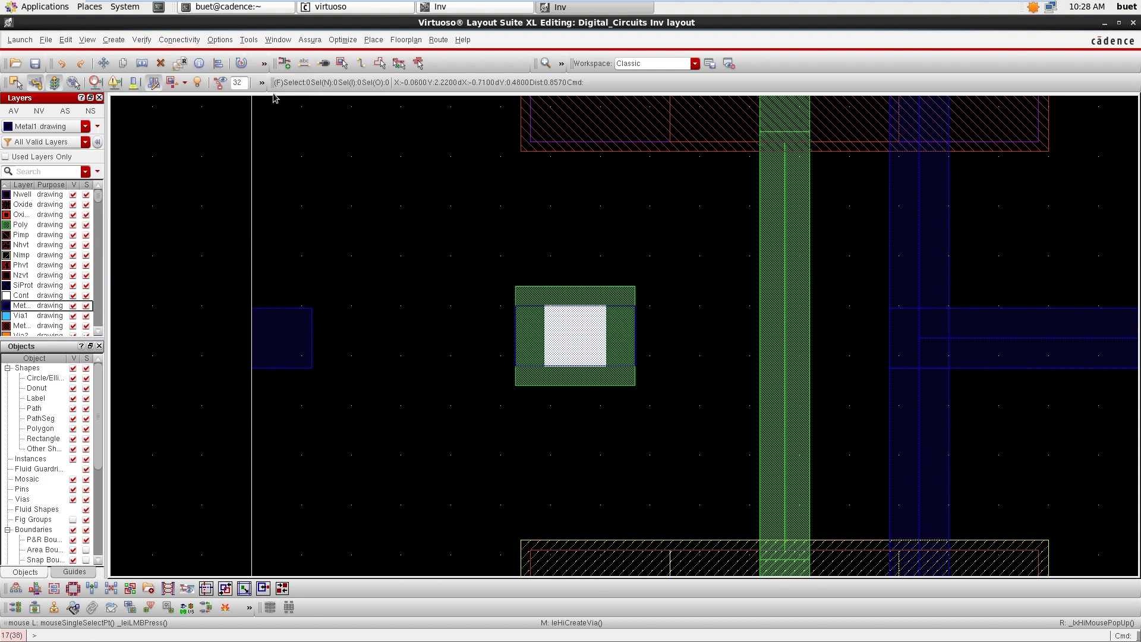
left_click(311, 338)
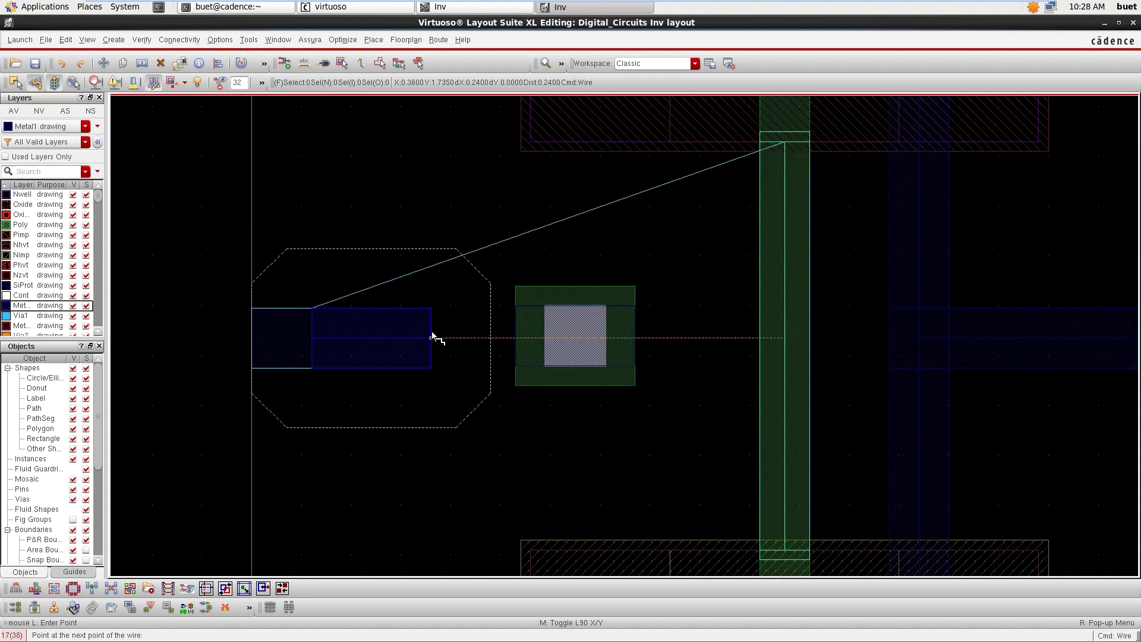
double_click(540, 338)
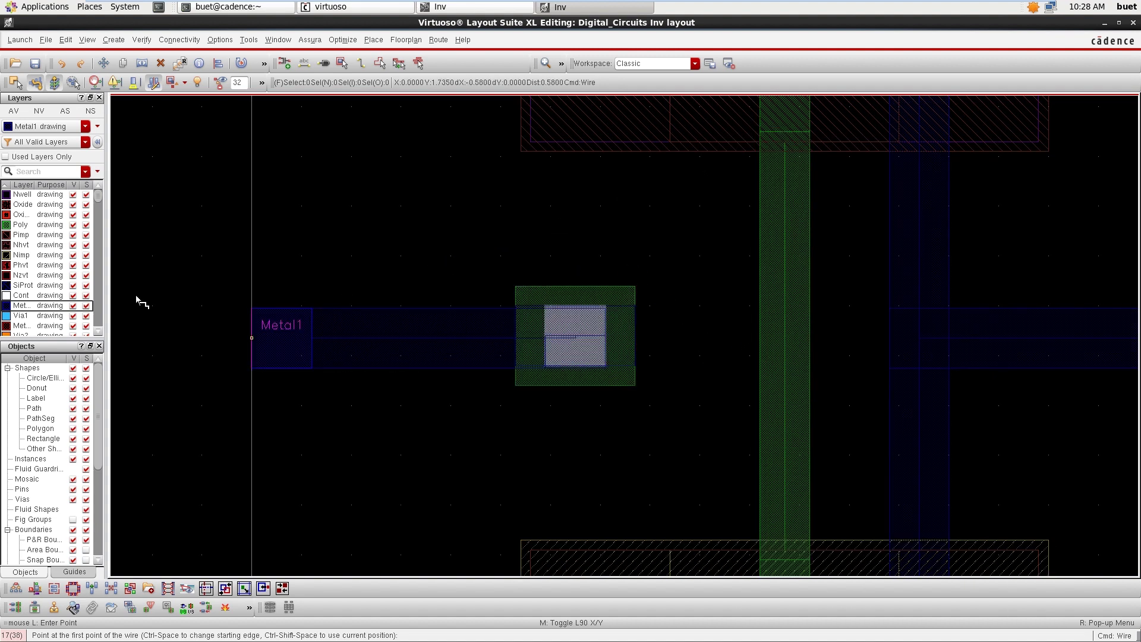
Step: Draw a horizontal wire on the Poly drawing layer from the vertical gate wire to the via and end wire creation
left_click(13, 225)
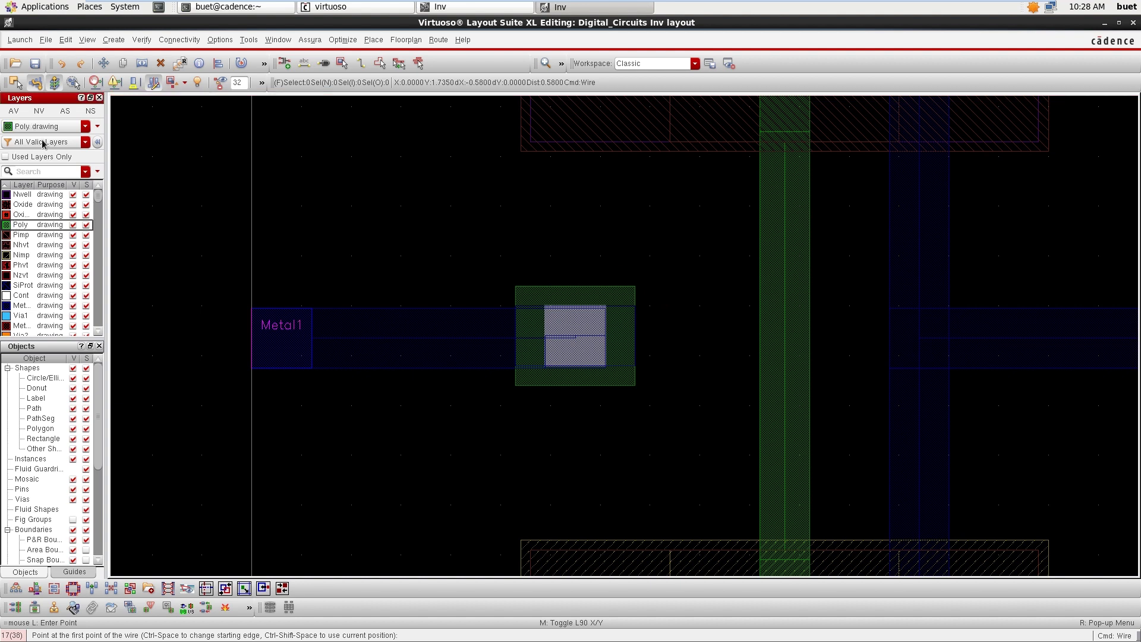
left_click(761, 332)
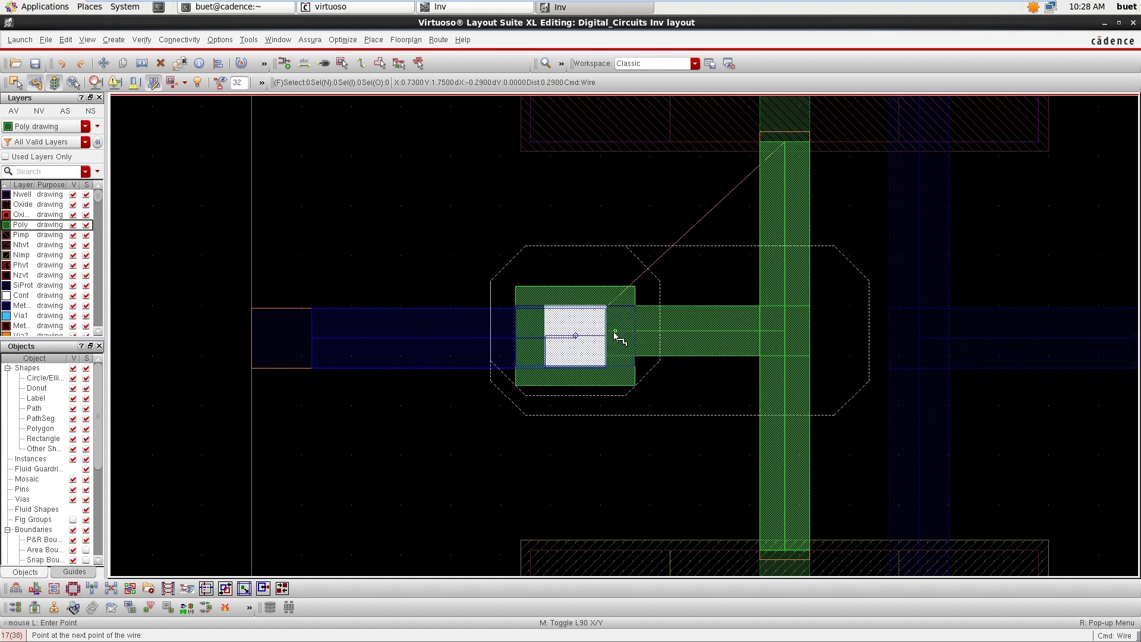
double_click(563, 331)
key("Escape")
key("Escape")
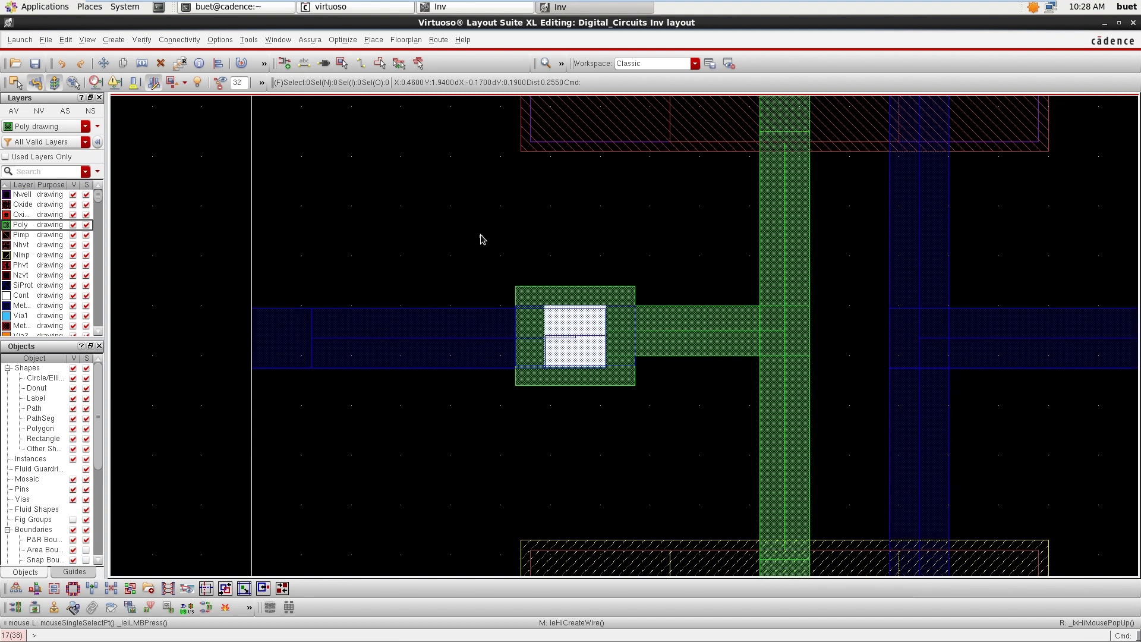
Step: Stretch the horizontal Poly wire together with the via down by about 0.01, then clear the selection and fit the whole layout
left_click(679, 330)
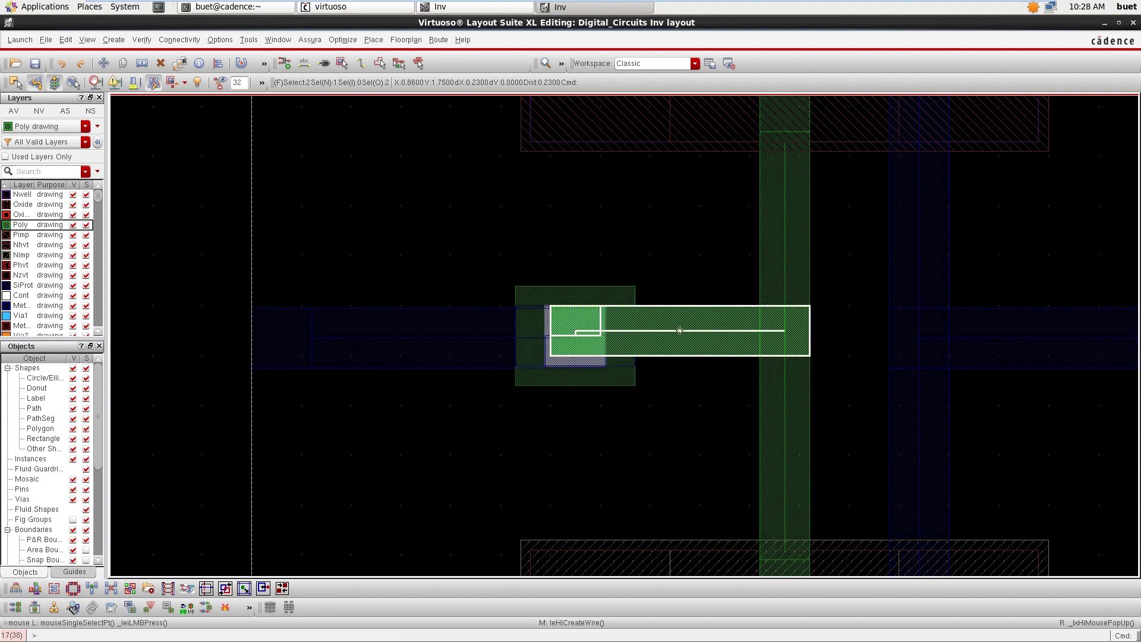
key("s")
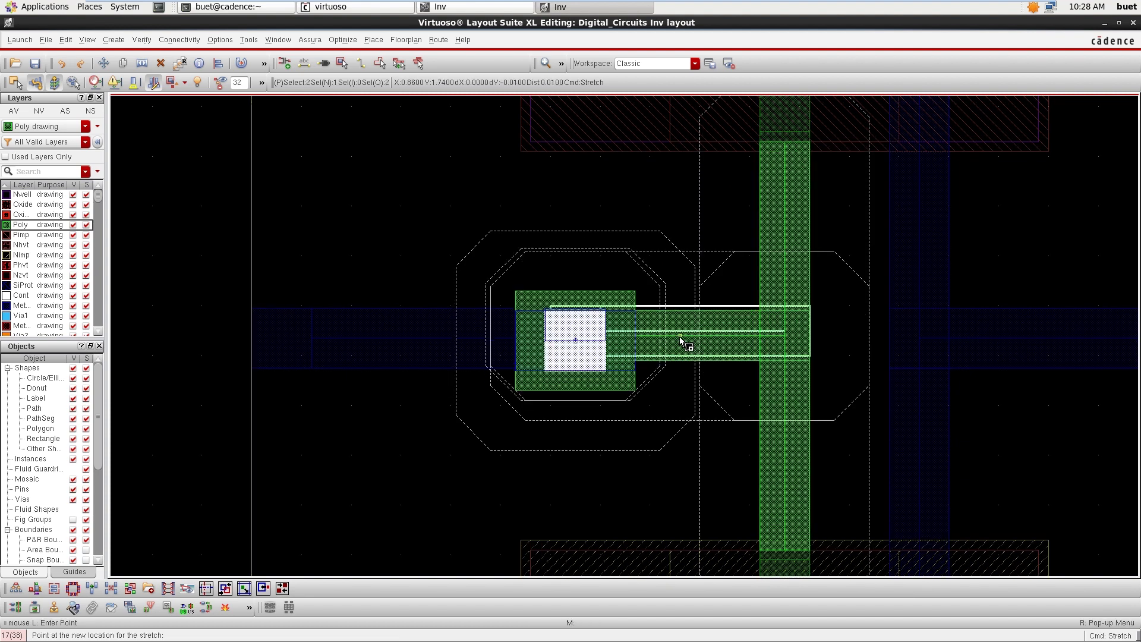
left_click(682, 334)
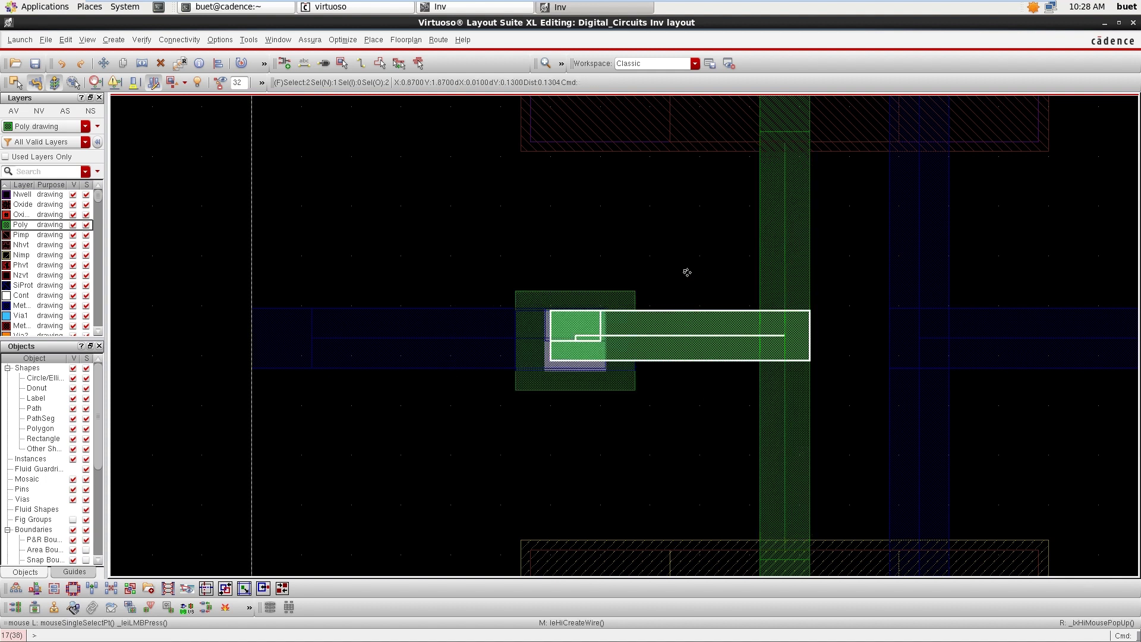
left_click(691, 262)
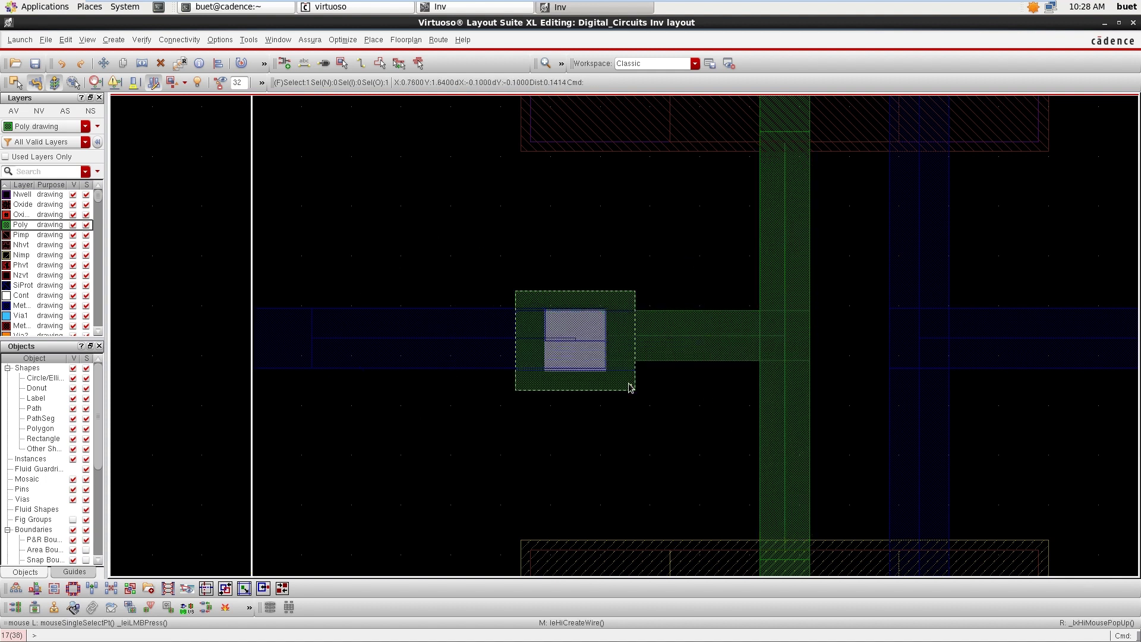
key("f")
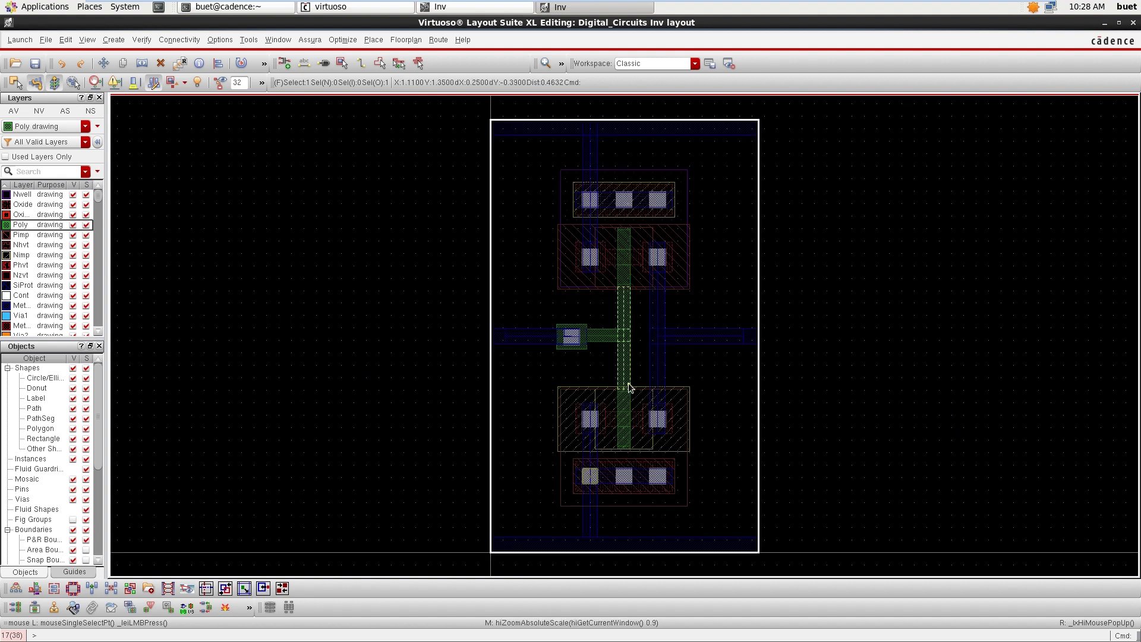
left_click(904, 364)
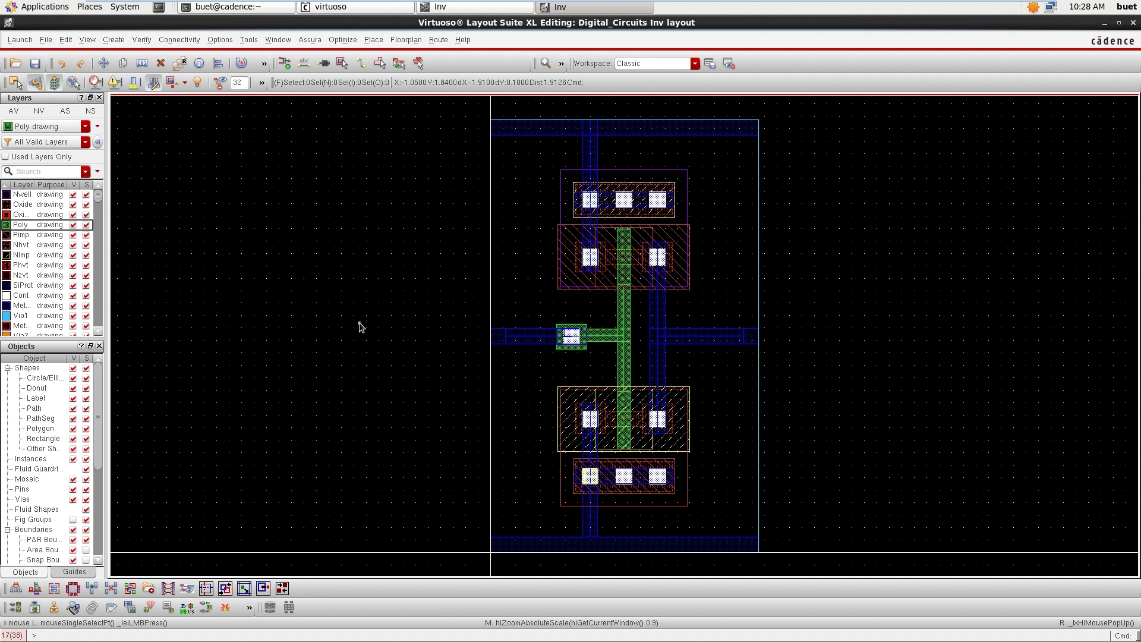
Step: Check the full Assura technology file path ending in gpdk090_v4.6/assura_tech.lib and accept it as the technology library
left_click(311, 40)
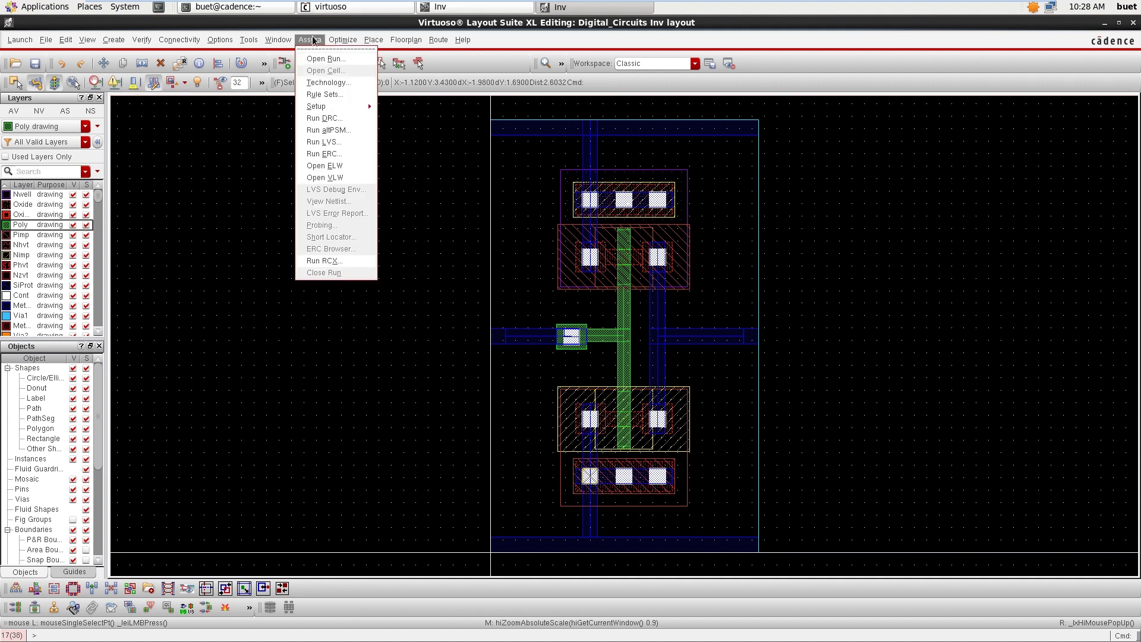
left_click(331, 82)
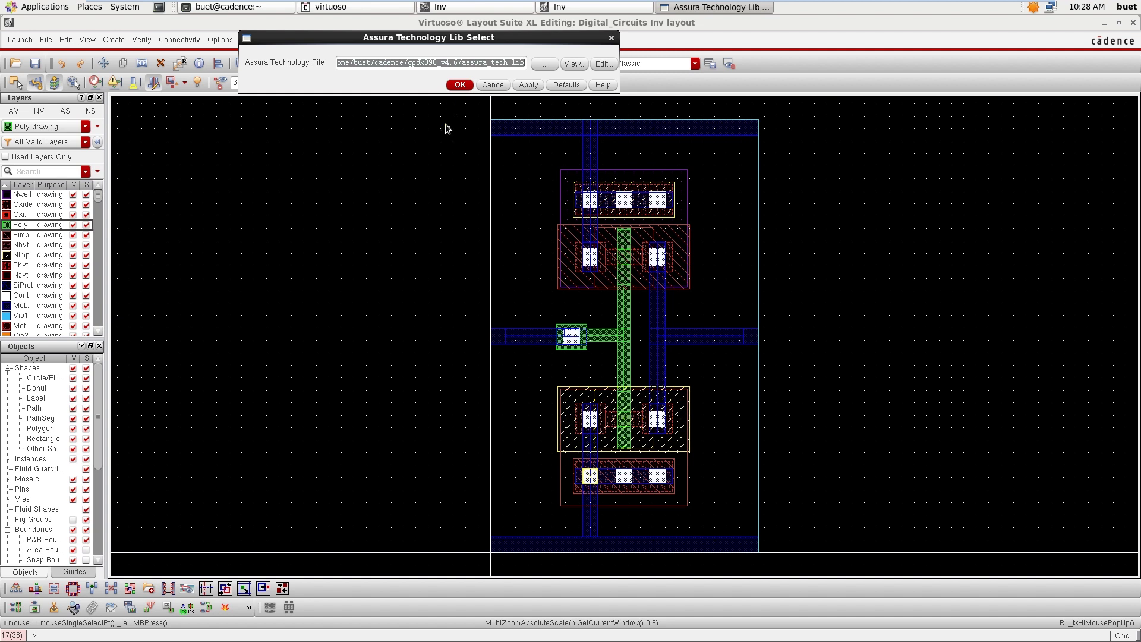
left_click(521, 63)
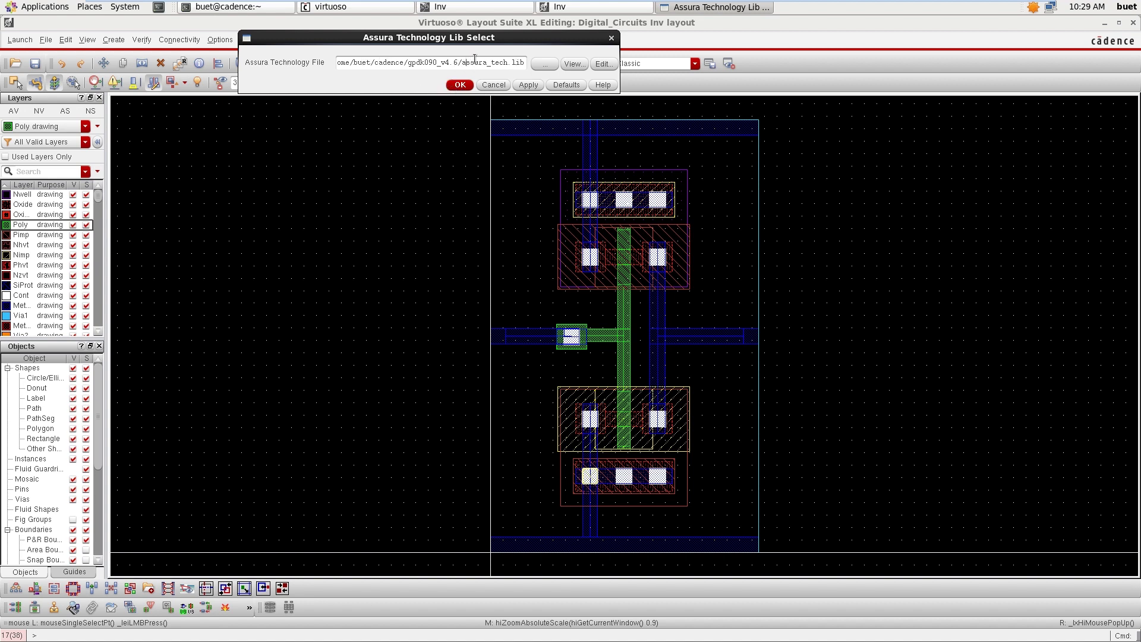
key("Left")
key("Left")
key("Left")
key("Left")
key("Left")
key("Left")
key("Left")
key("Left")
key("Left")
key("Left")
key("Left")
key("Left")
key("Left")
key("Left")
key("Left")
key("Left")
key("Left")
key("Left")
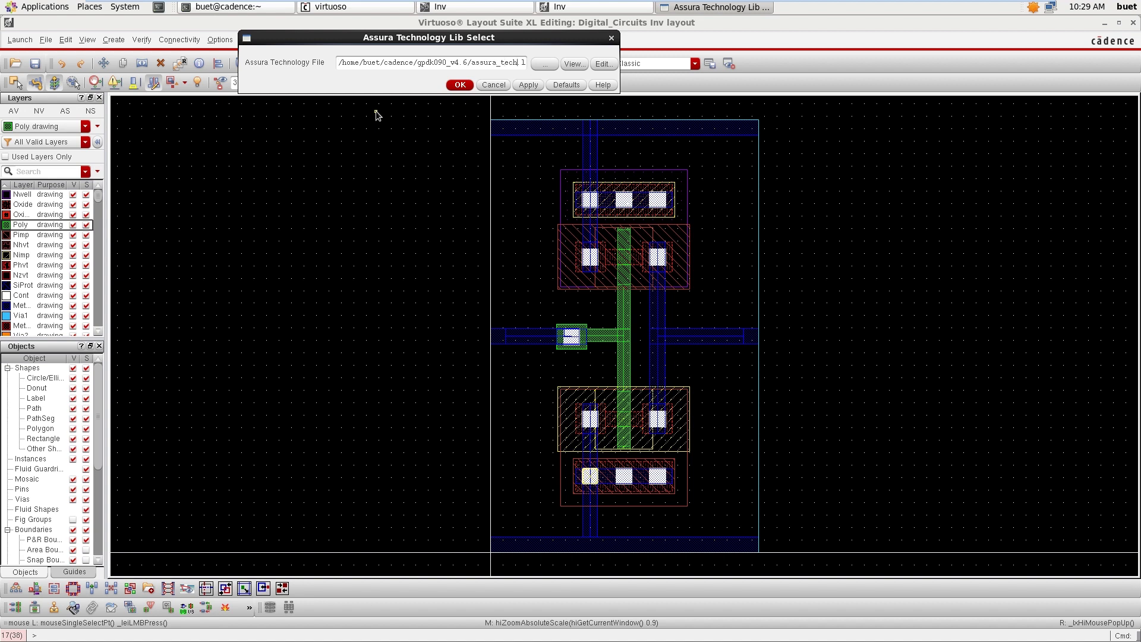
key("End")
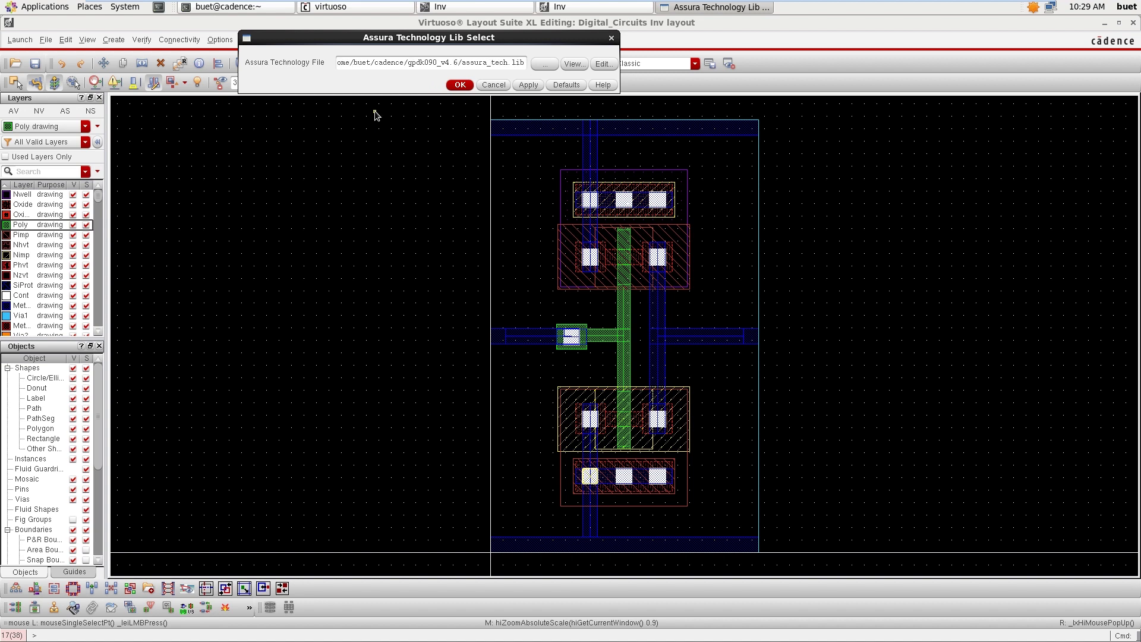
left_click(459, 85)
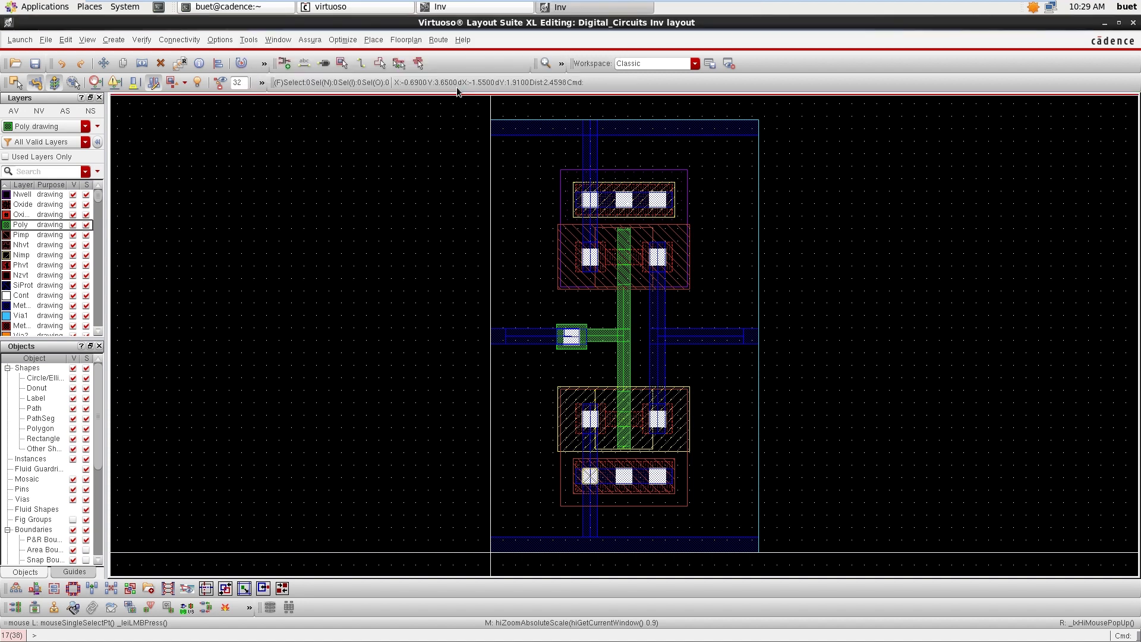
Step: Open the Assura DRC run setup for the Inv layout with gpdk090 as the technology
left_click(309, 41)
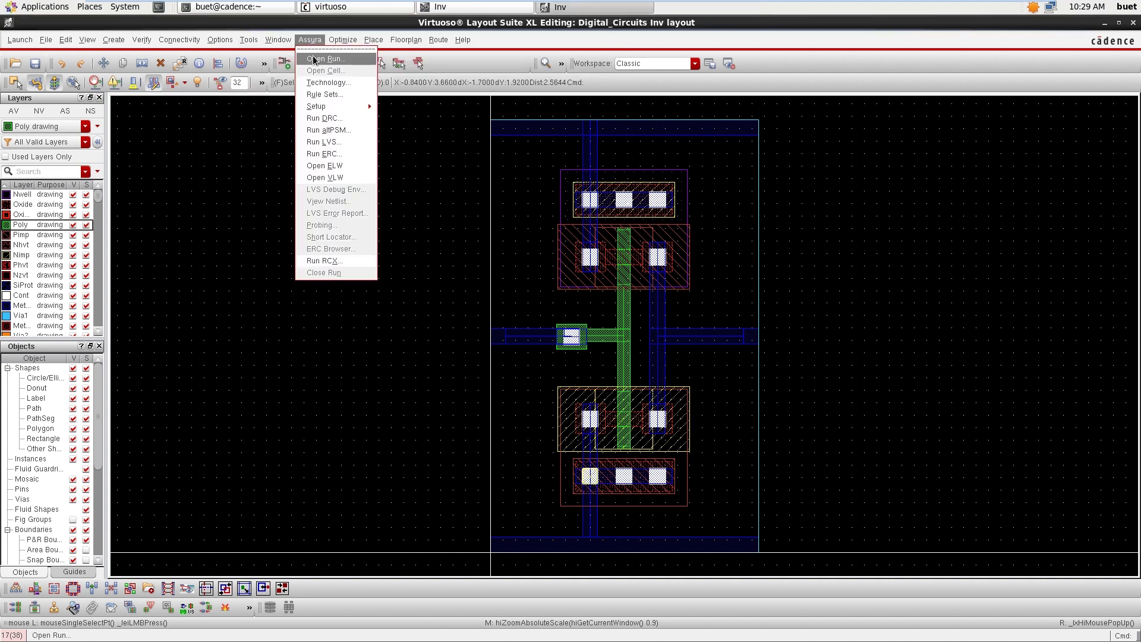
left_click(326, 119)
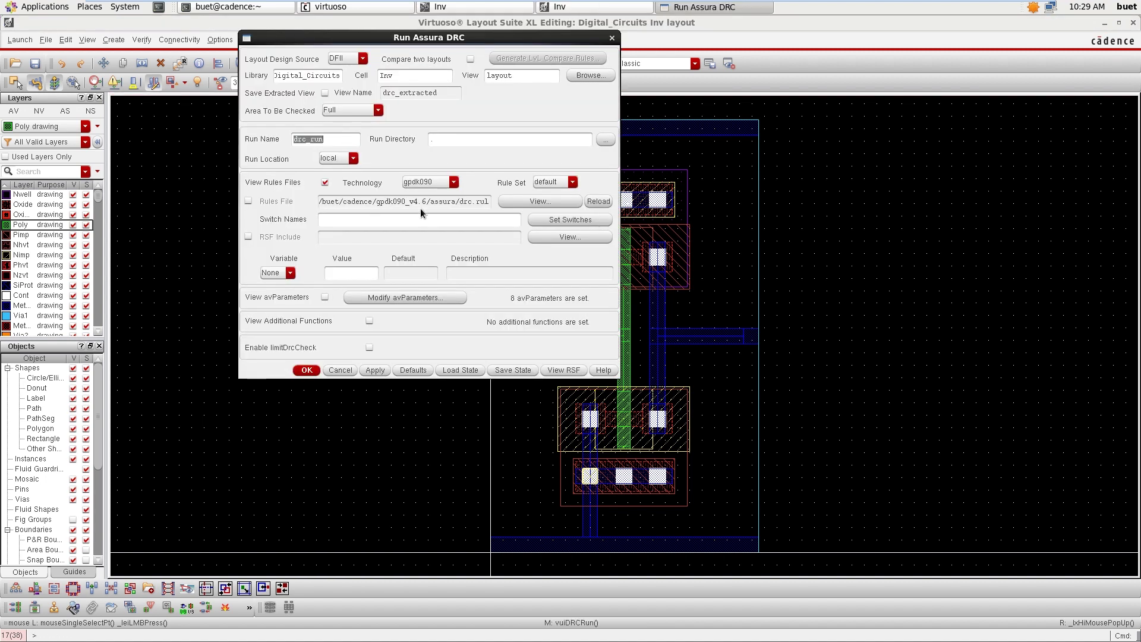
left_click(445, 182)
left_click(307, 369)
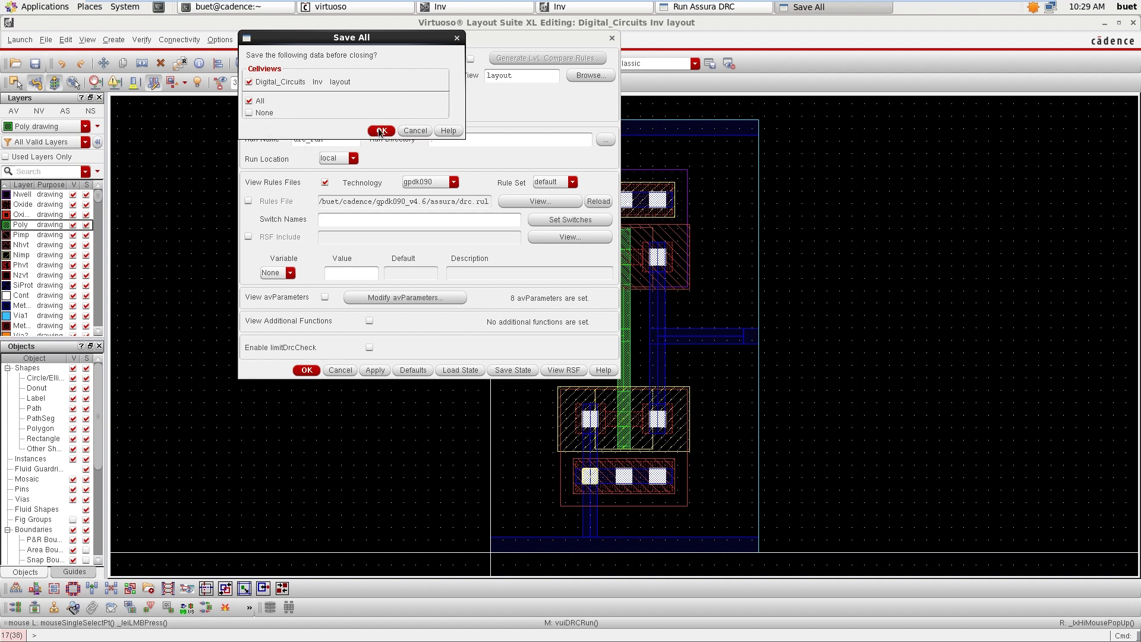
left_click(419, 130)
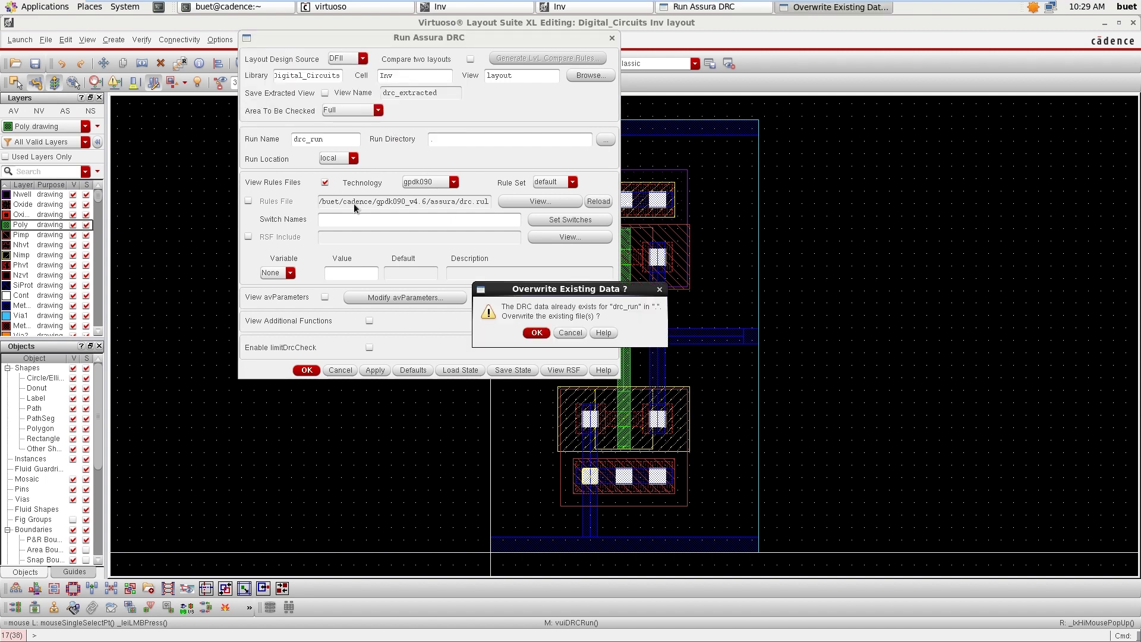
left_click(571, 333)
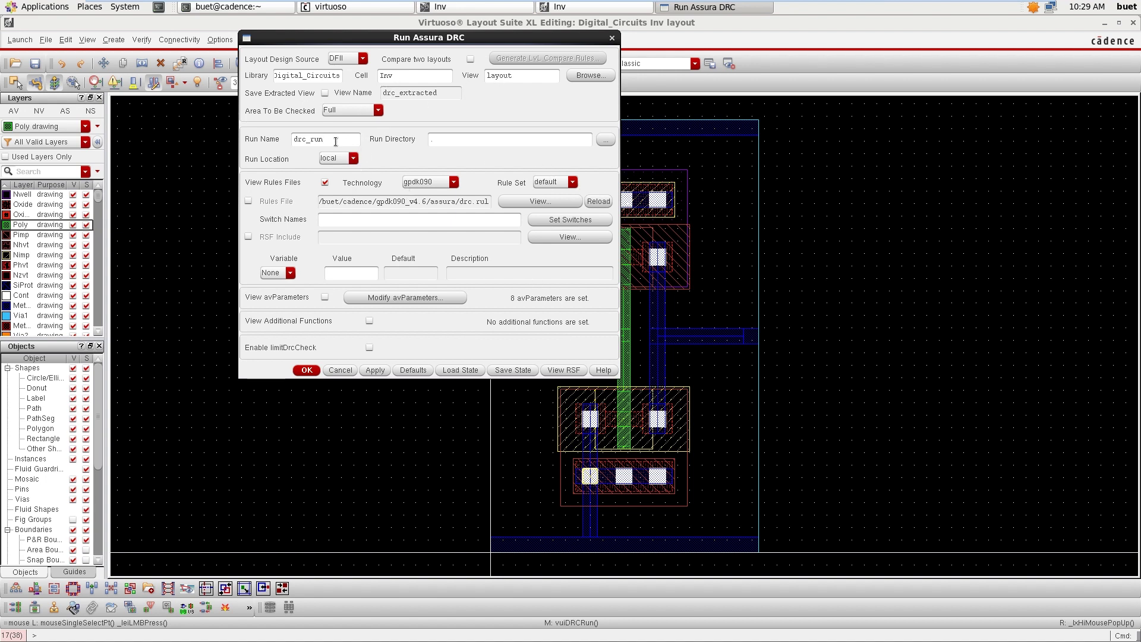
Step: Start the DRC run drc_run, saving the Inv layout and overwriting the existing run data
left_click(306, 370)
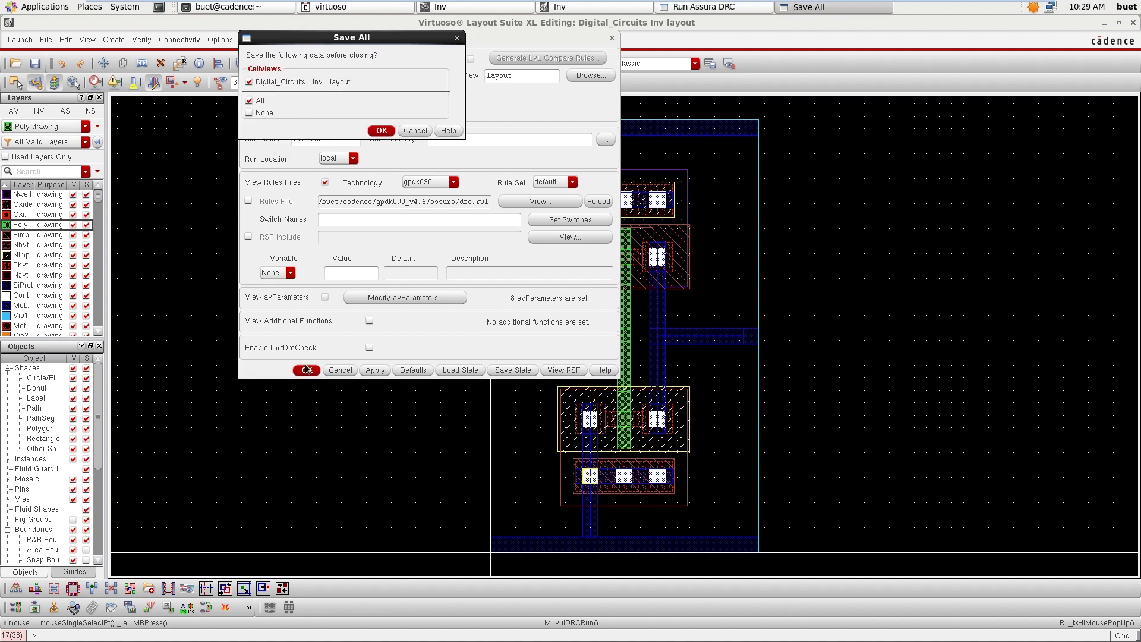
left_click(381, 130)
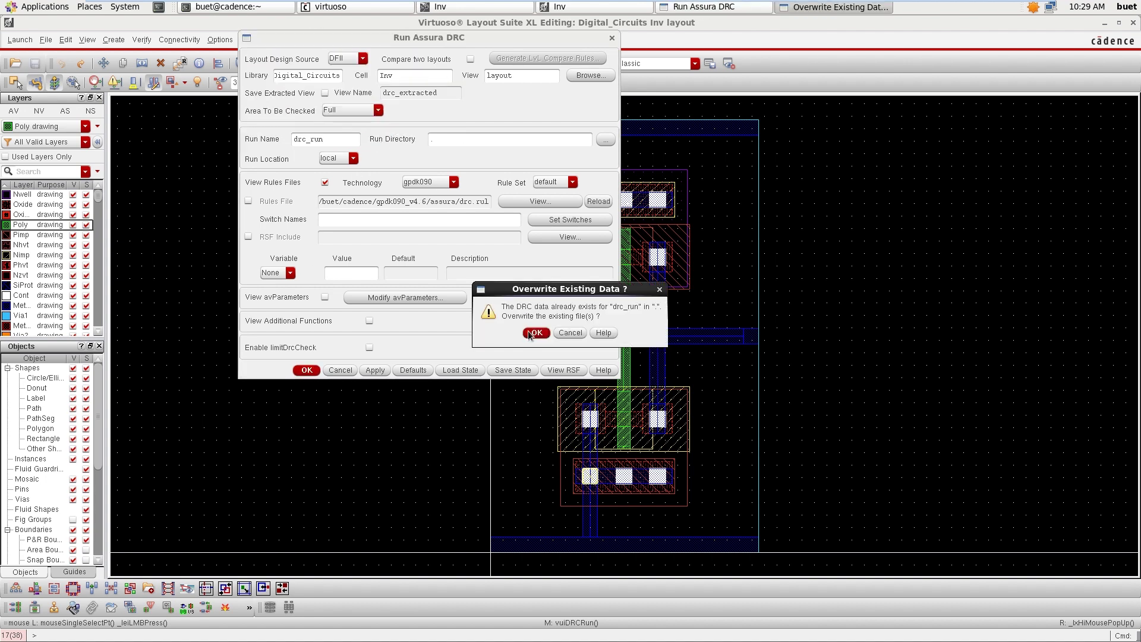
left_click(534, 333)
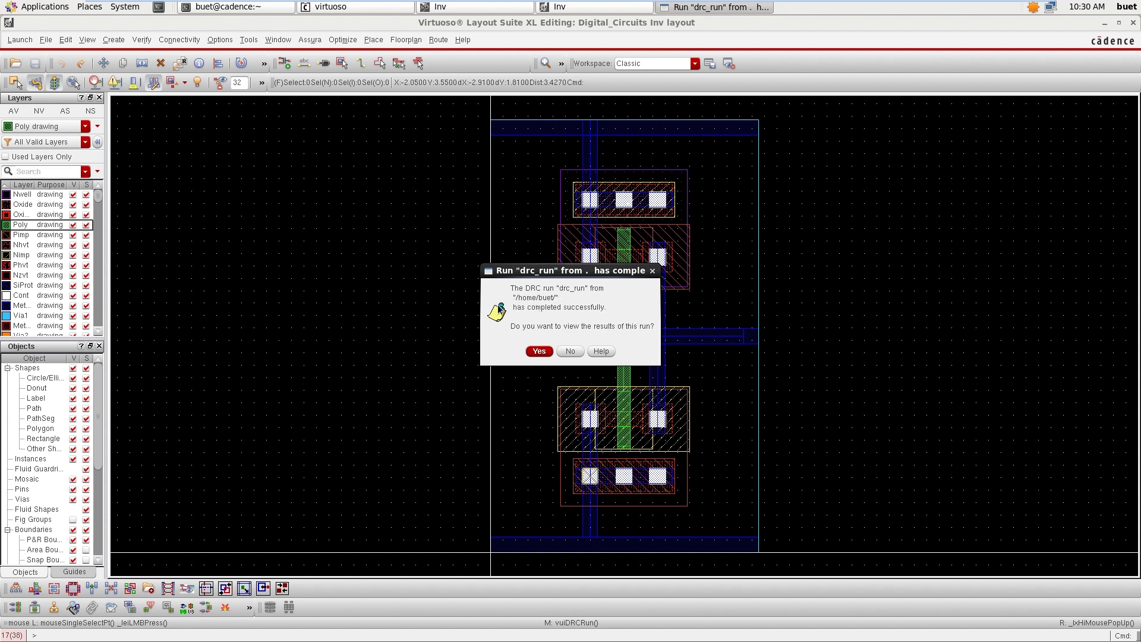
Step: View the results of the completed drc_run and dismiss the report
left_click(541, 350)
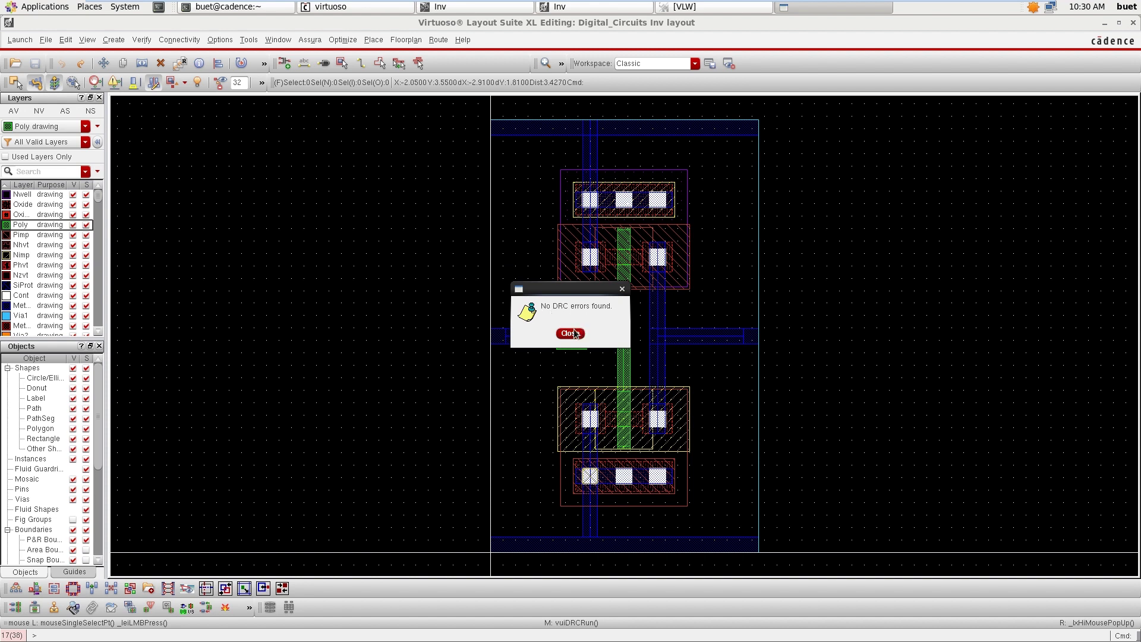
left_click(574, 334)
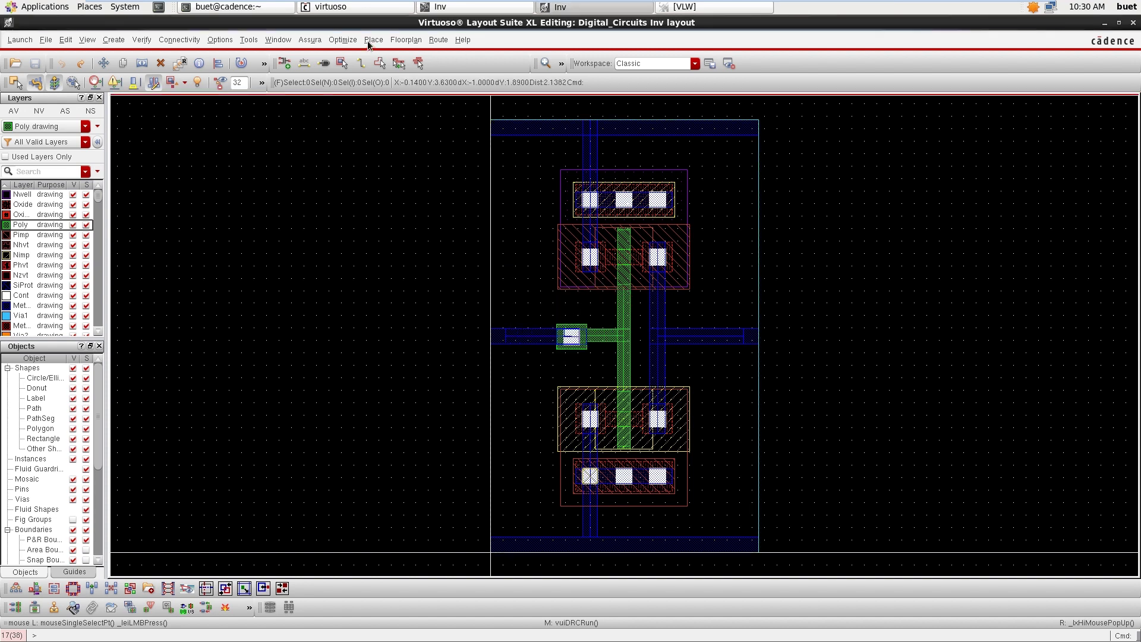
Step: Run Assura LVS on the Inv schematic and layout with gpdk090 and the default rule set, proceeding without Check and Save
left_click(310, 40)
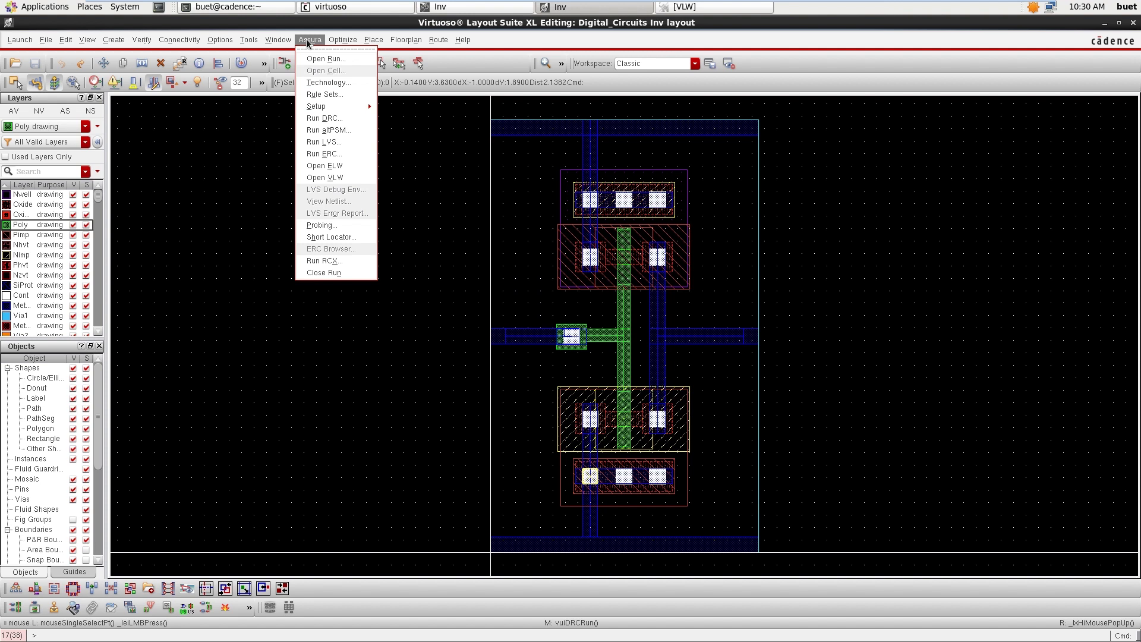
left_click(326, 140)
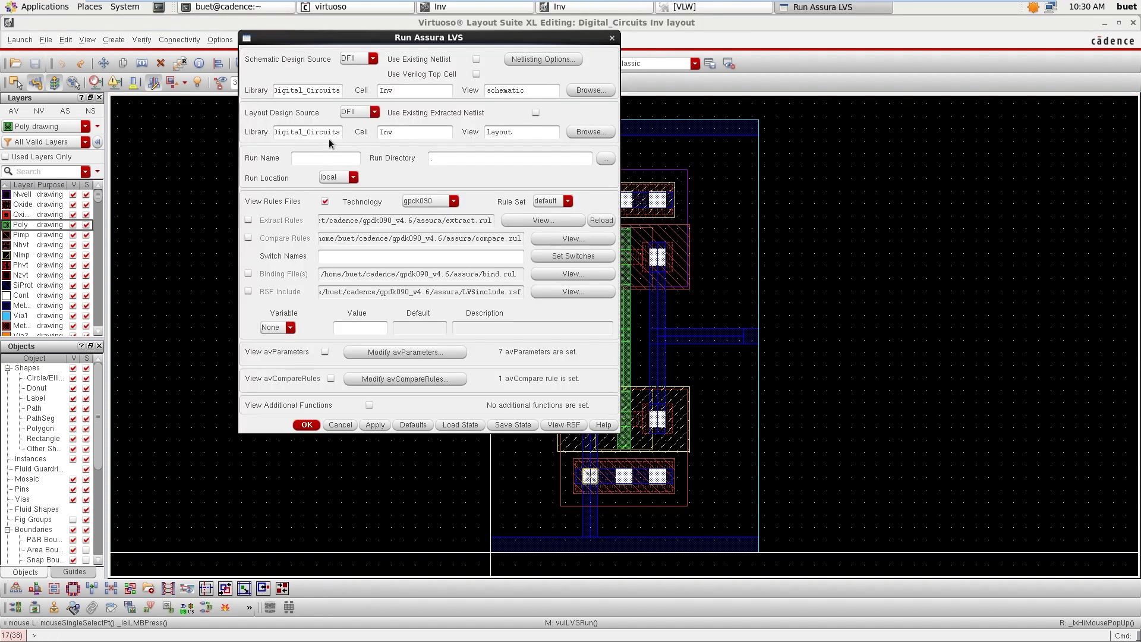
left_click(307, 424)
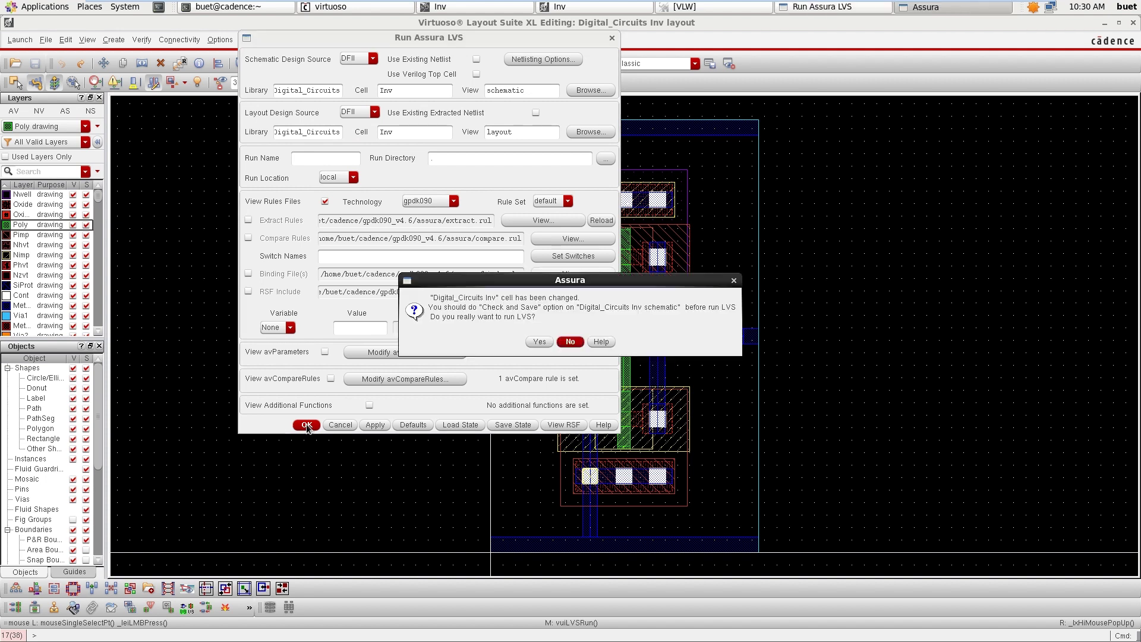
left_click(540, 343)
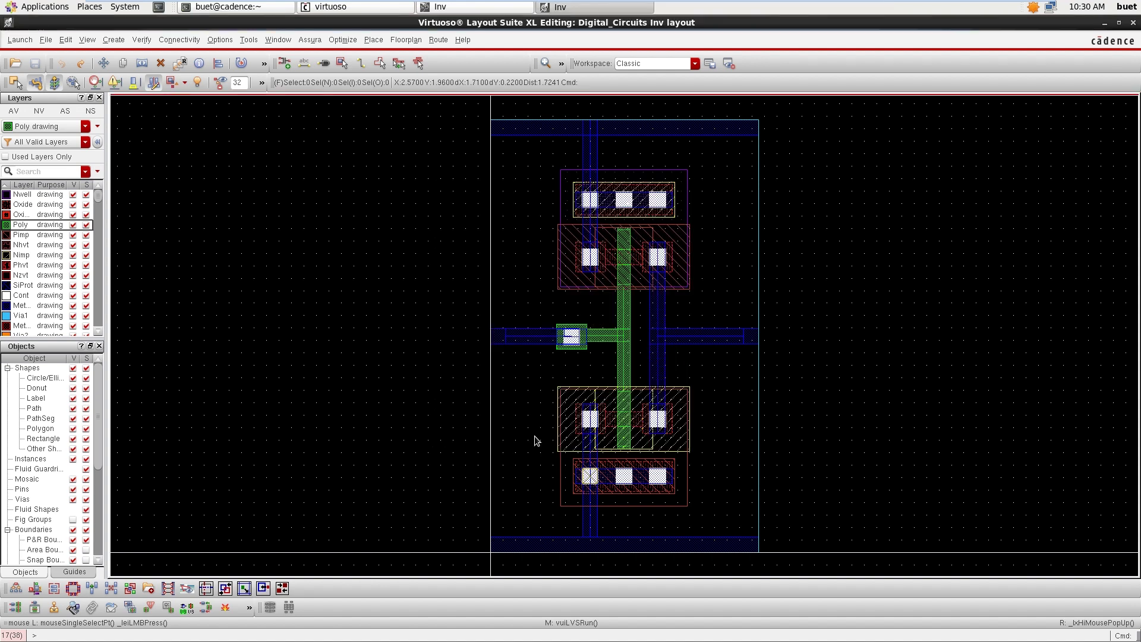
Step: View the LVS run results, examine the schematic-to-layout comparison for Inv, and close the LVS Debug window
left_click(537, 441)
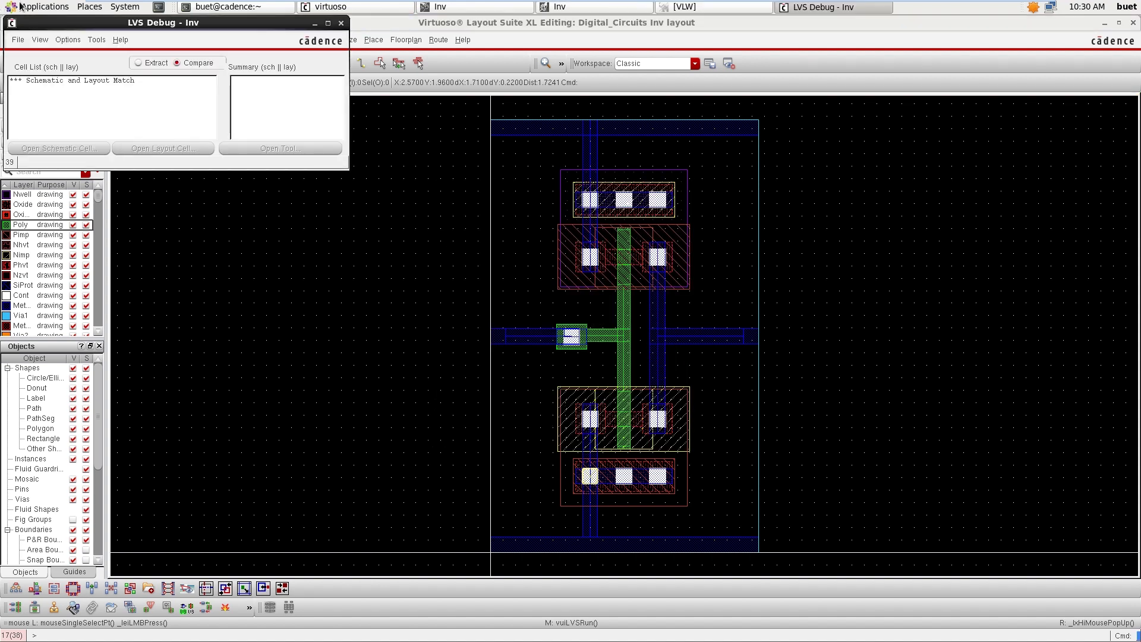
left_click(836, 9)
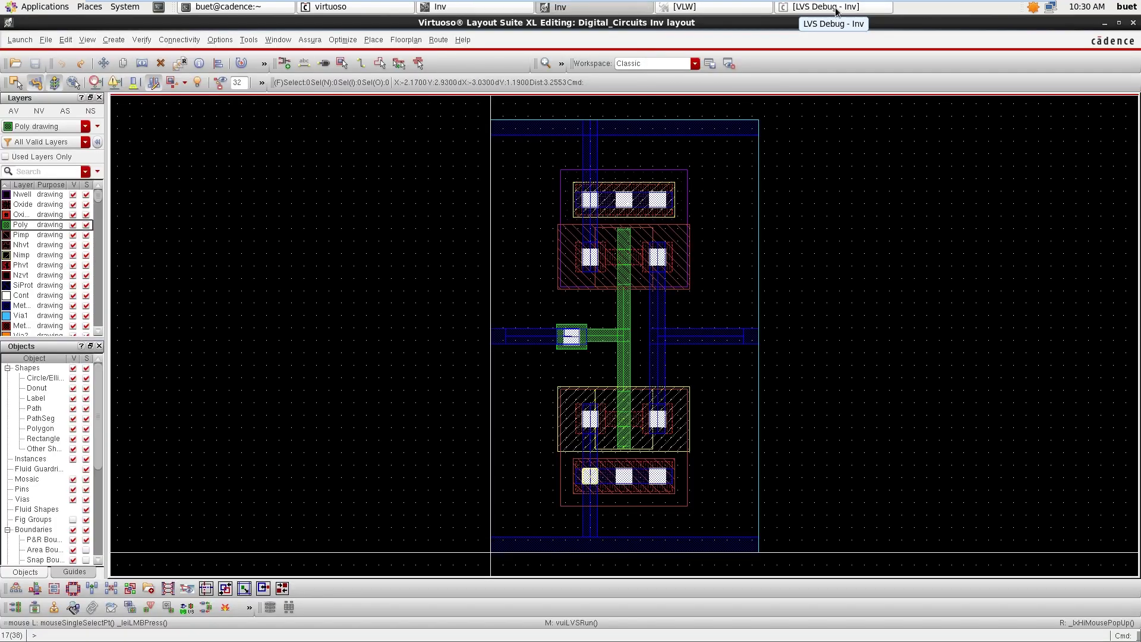
left_click(836, 10)
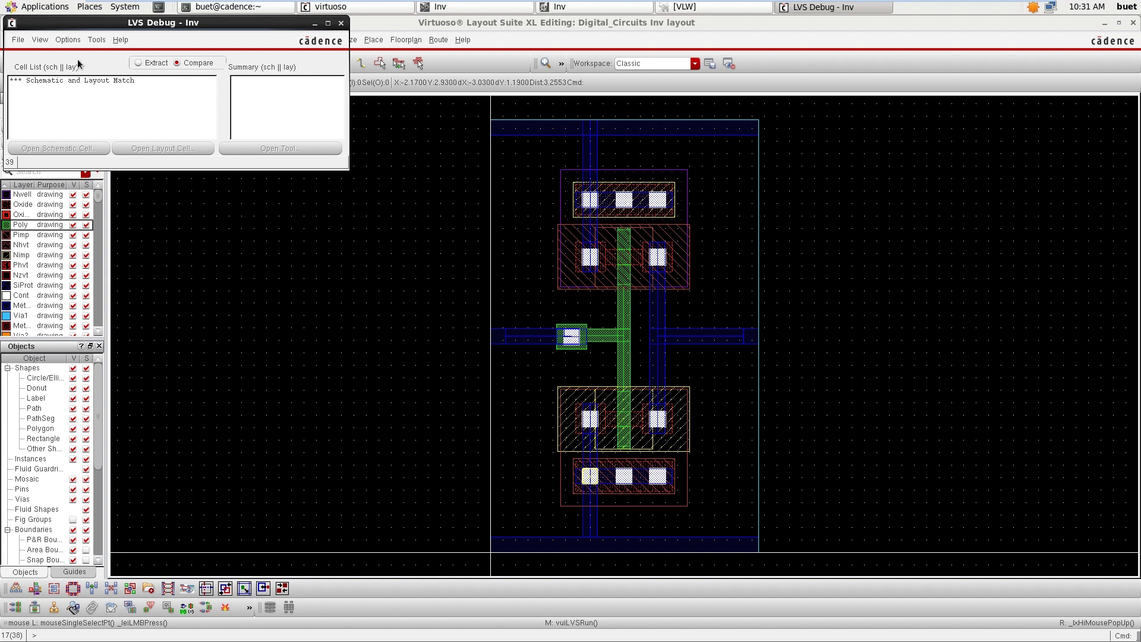
left_click(43, 95)
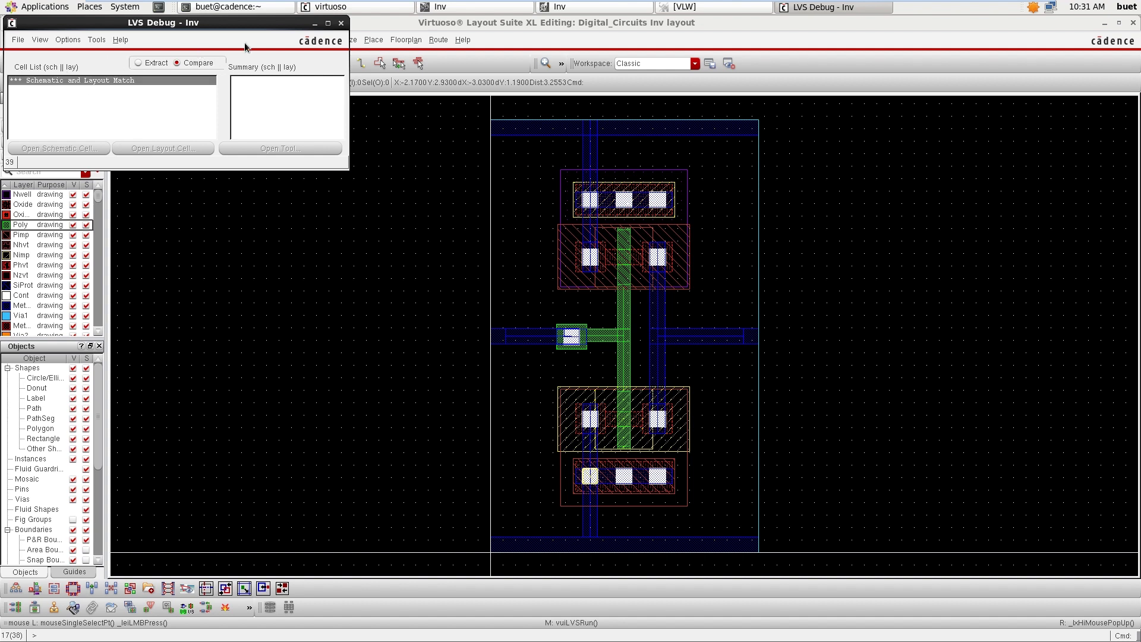
left_click(341, 22)
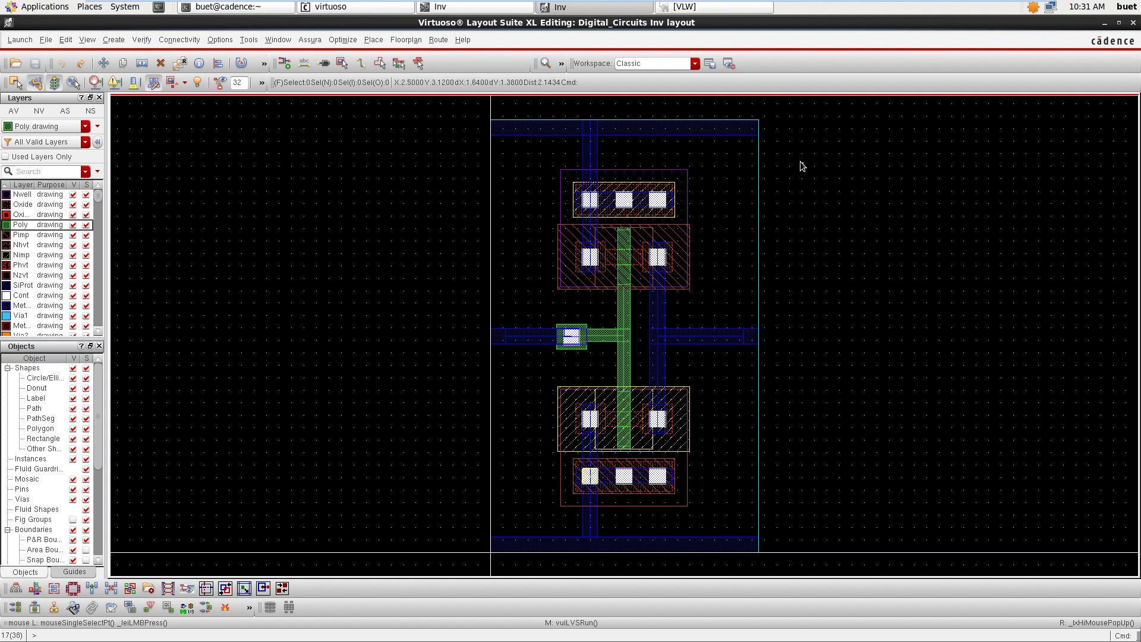
Step: Open the Assura RCX run setup for Inv and set the rule set to default with gpdk090 technology
left_click(309, 40)
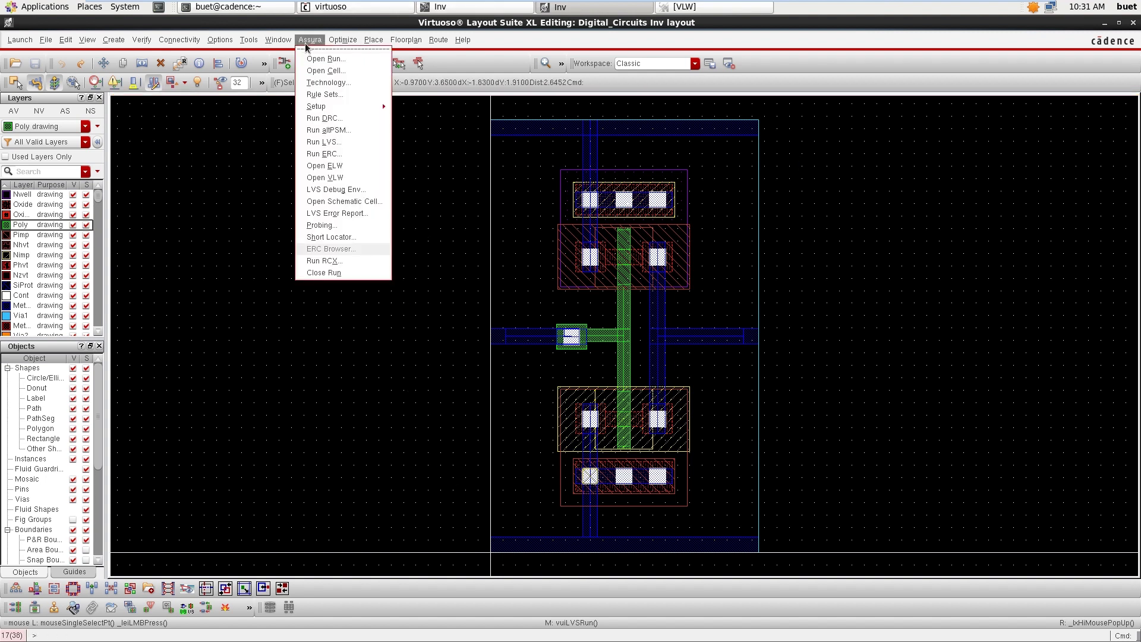
left_click(323, 261)
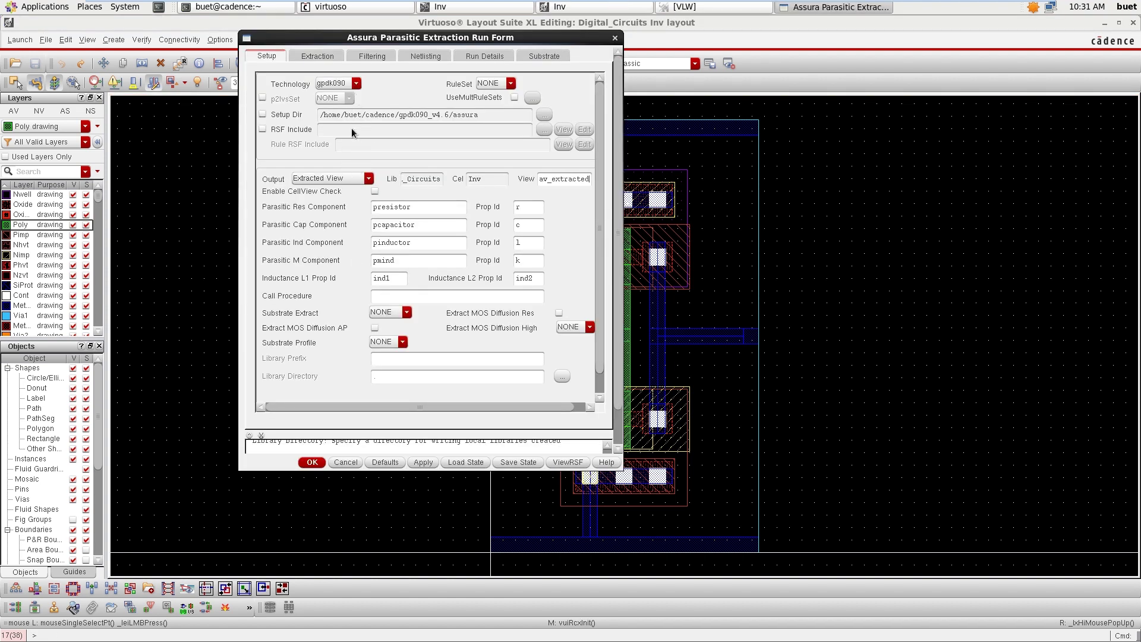
left_click(512, 84)
left_click(499, 102)
left_click(507, 88)
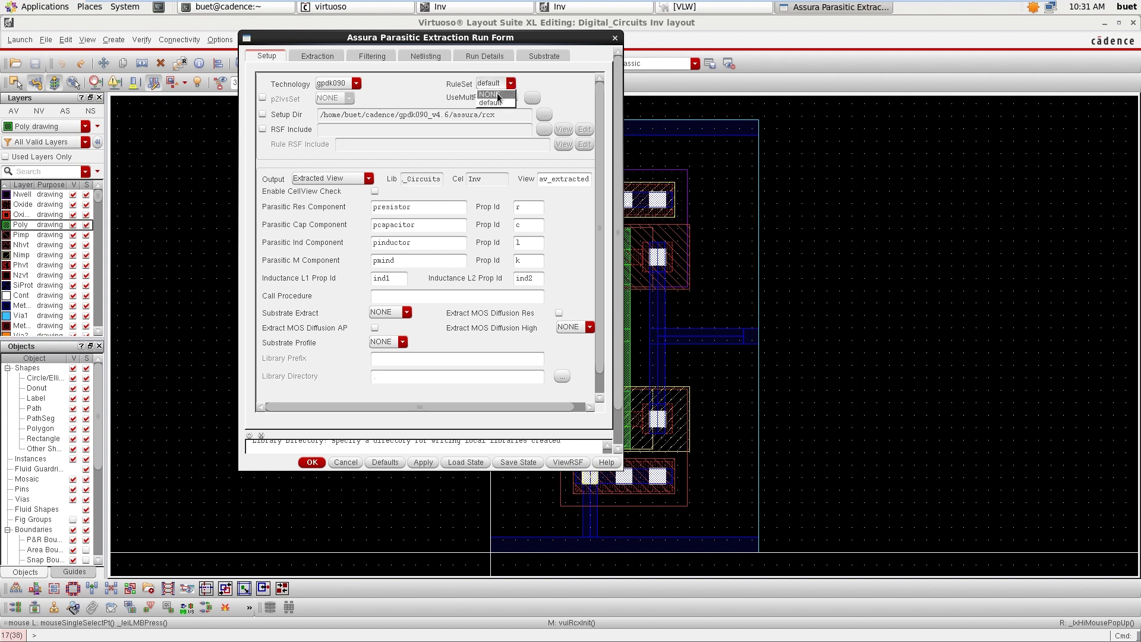
left_click(499, 104)
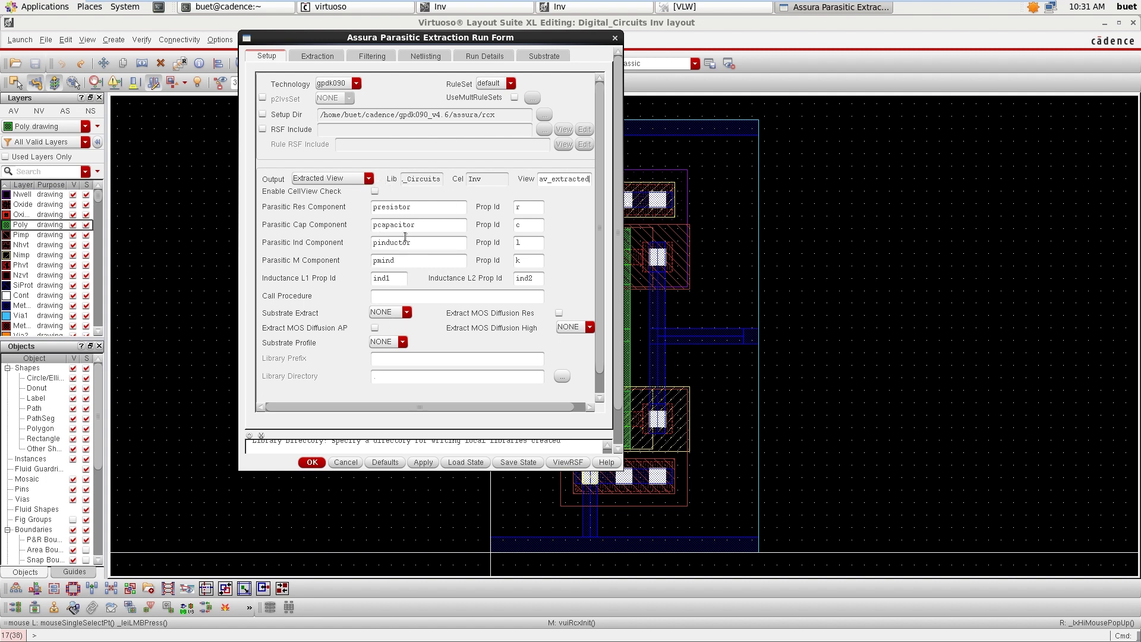
Step: Set Substrate Extract to Seismic and run the parasitic extraction into the av_extracted view, dismissing the completion notice
scroll(408, 312, "down", 2)
scroll(359, 376, "down", 2)
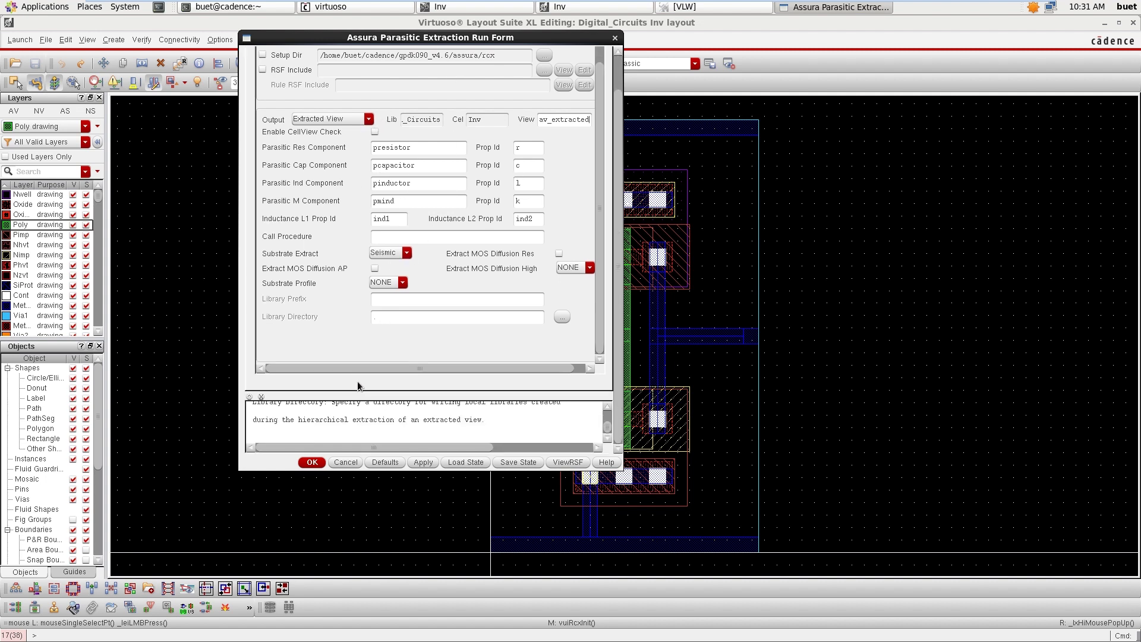
left_click(311, 463)
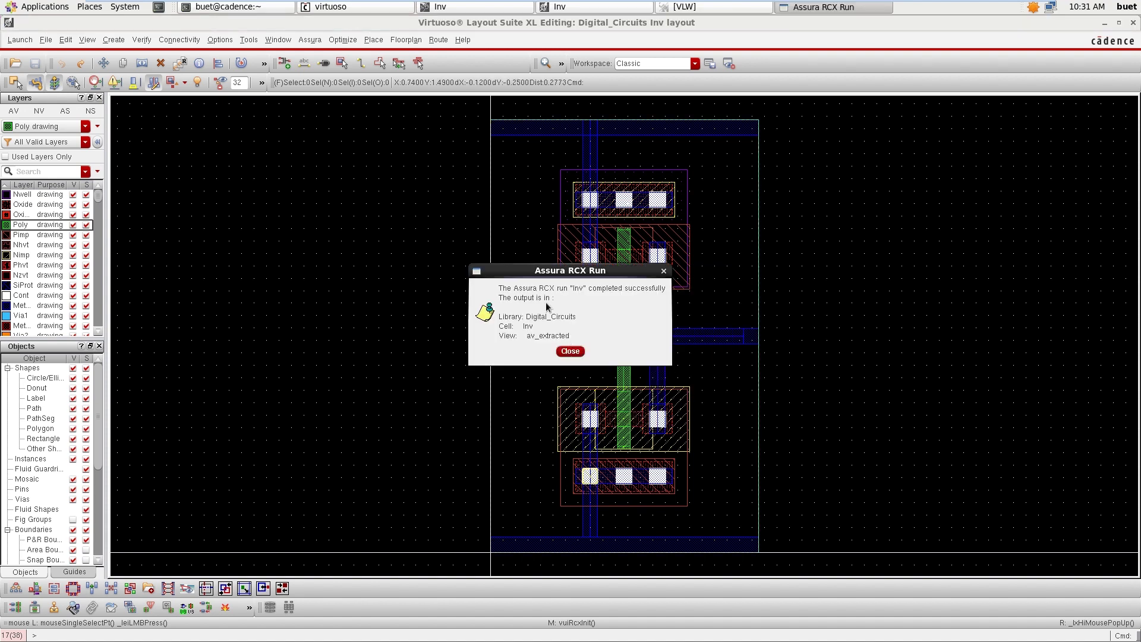
left_click(570, 353)
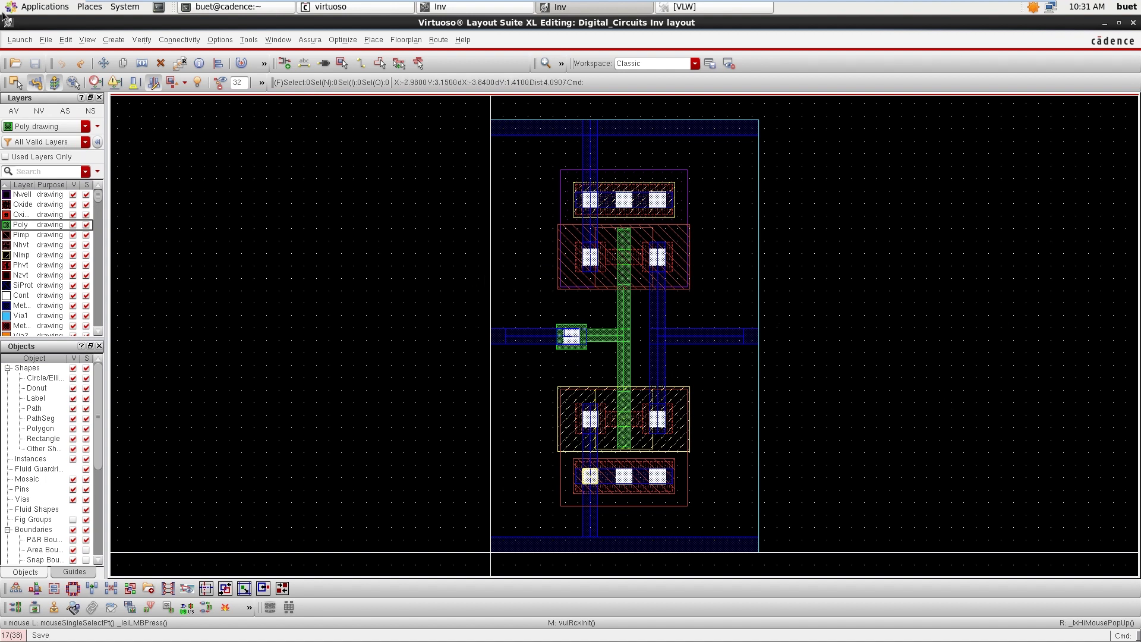
Step: Open the av_extracted view of Inv from Digital_Circuits for editing in a new tab and display all hierarchy levels
left_click(19, 41)
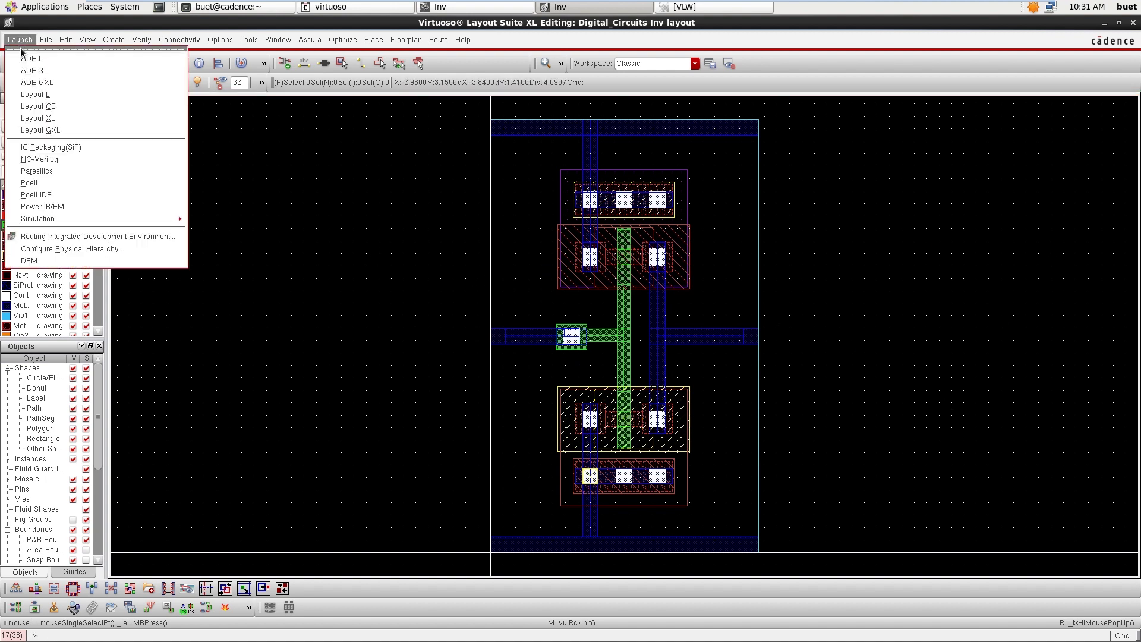
mouse_move(42, 42)
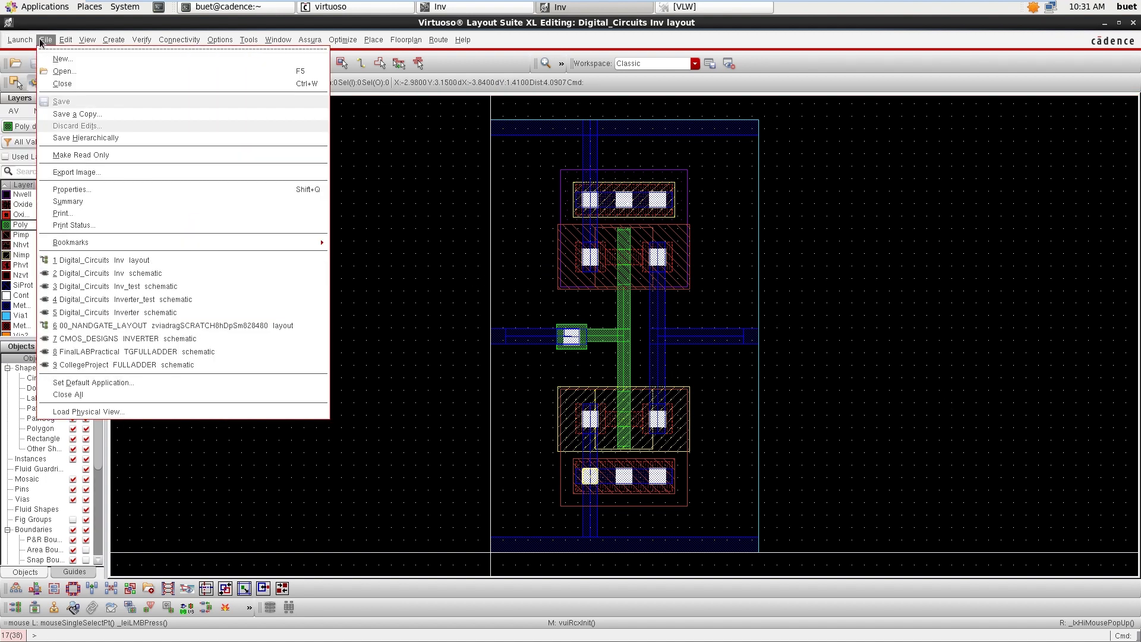
left_click(65, 71)
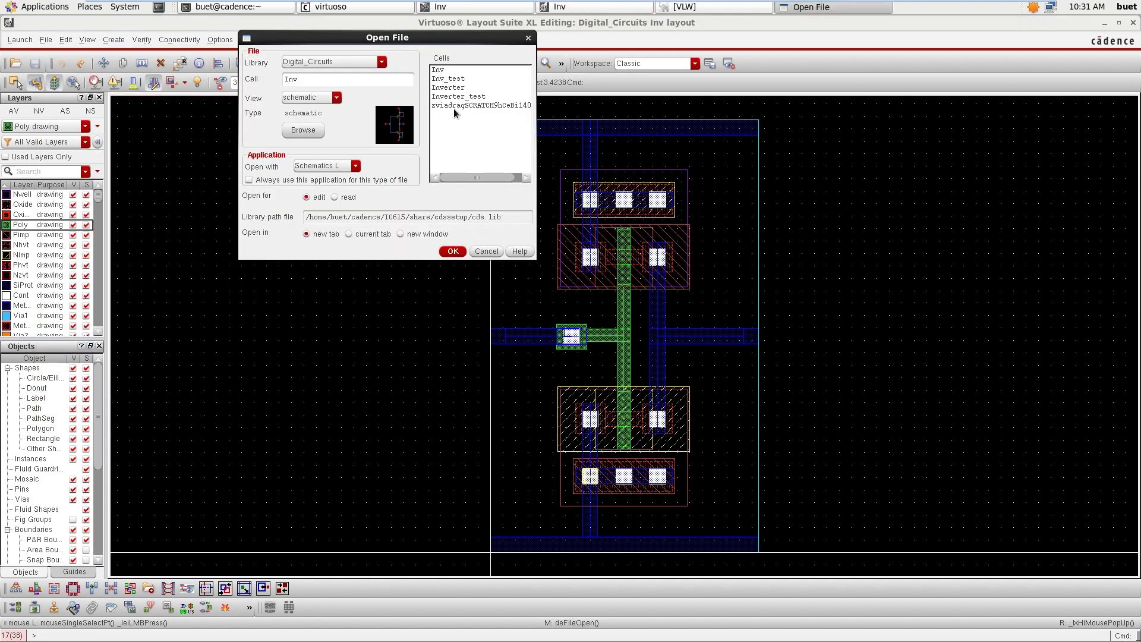
left_click(337, 98)
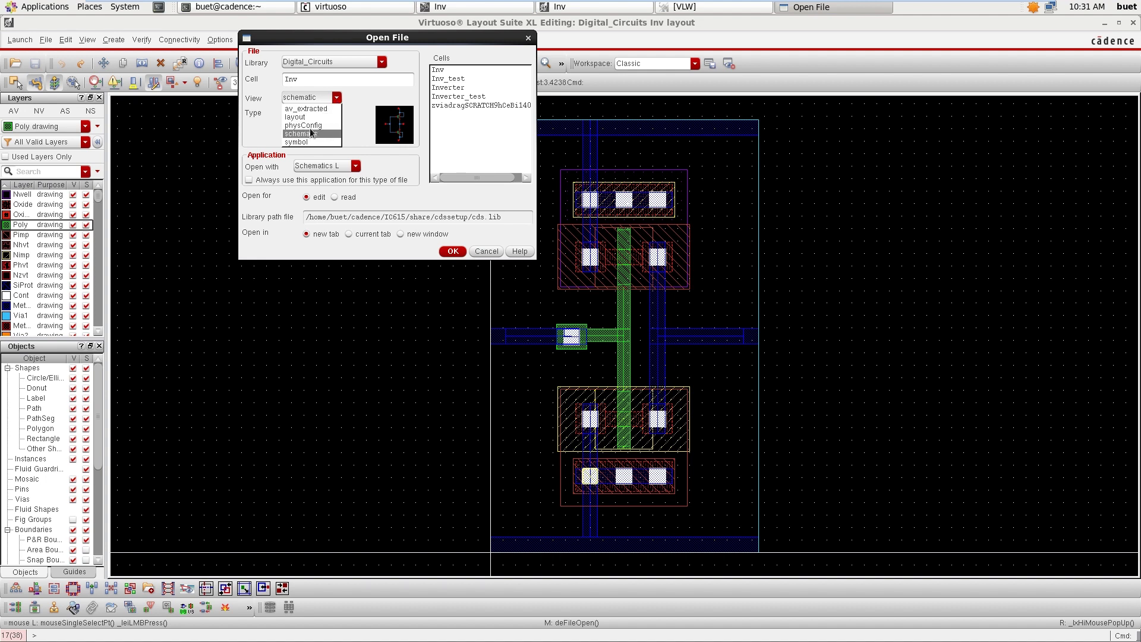
left_click(309, 109)
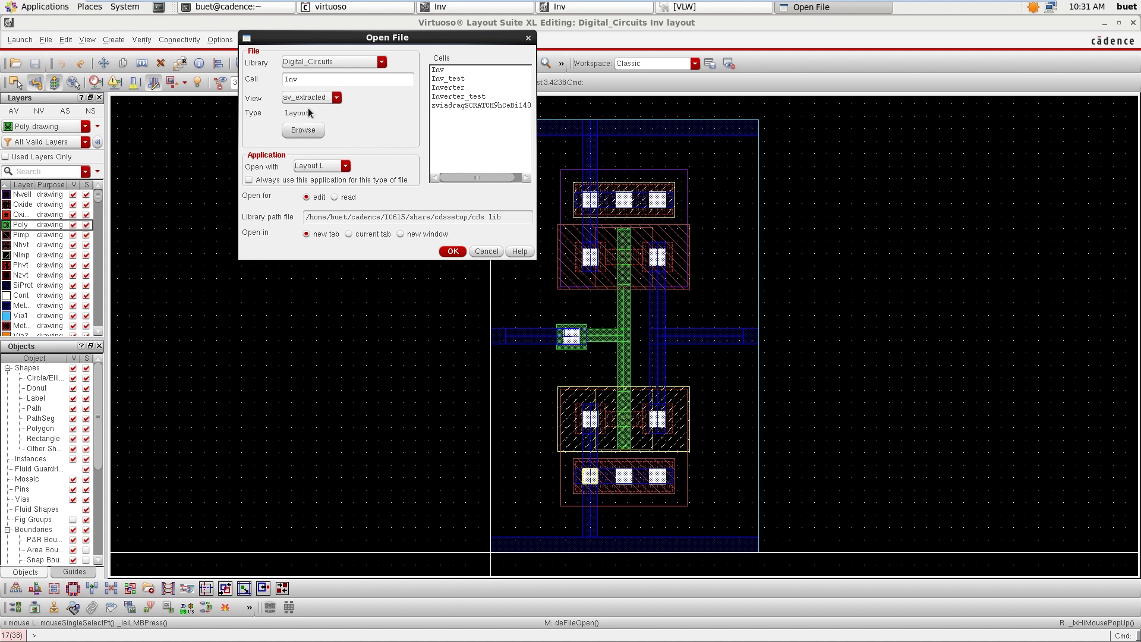
left_click(452, 251)
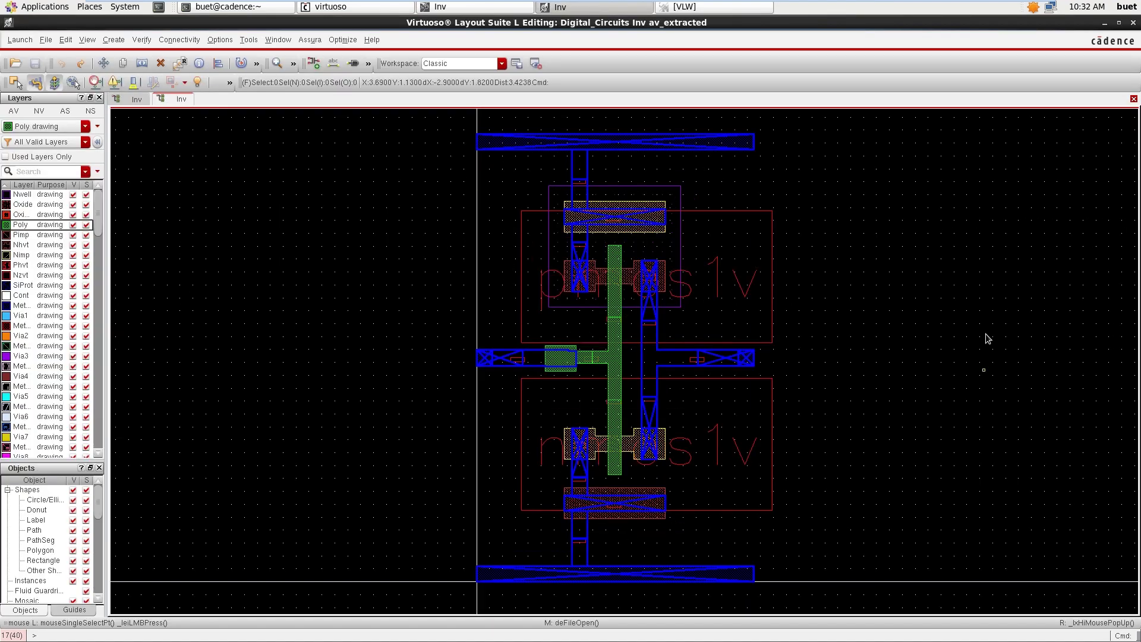
key("shift+f")
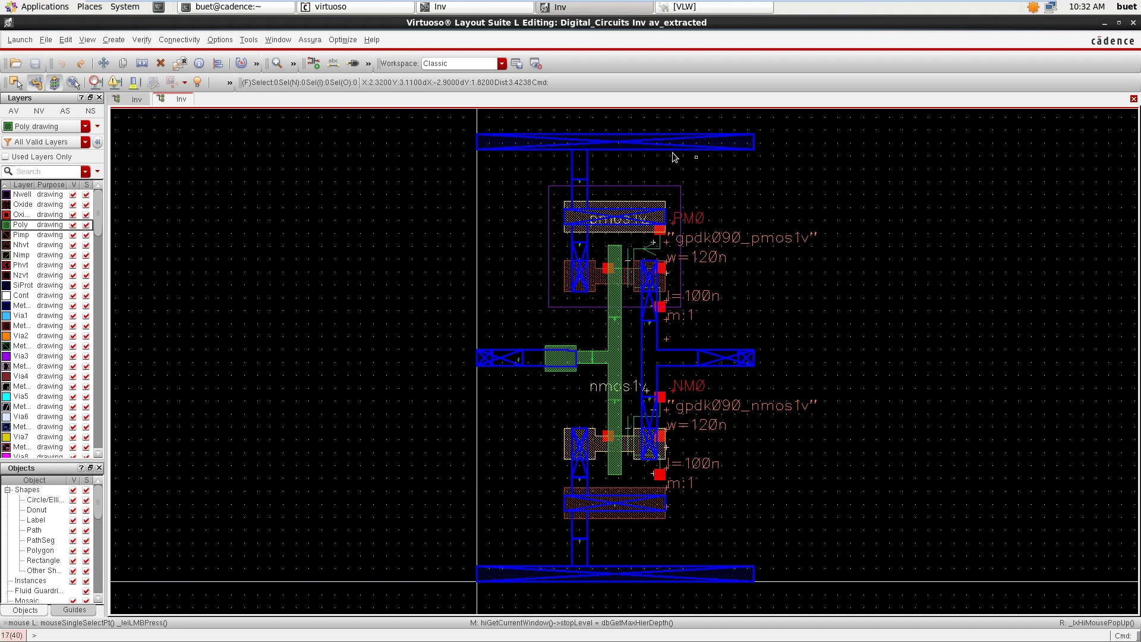